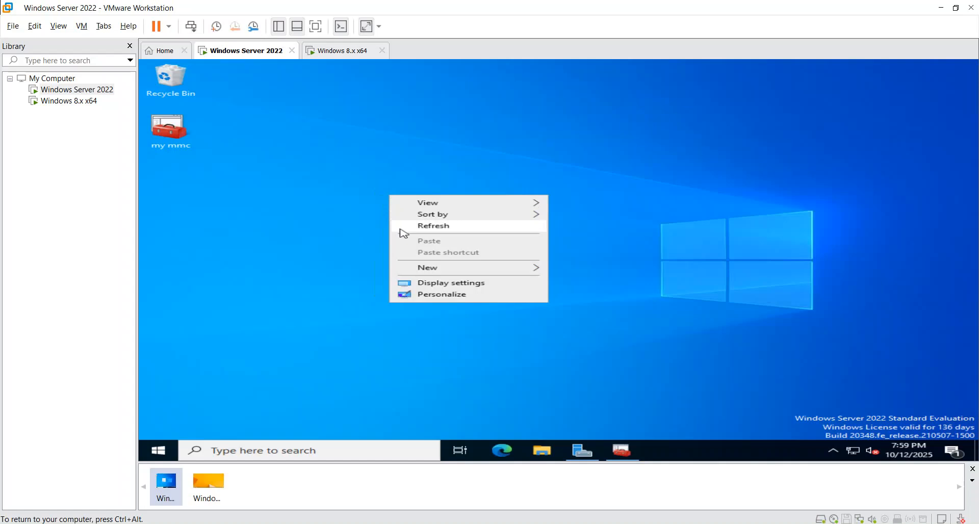
{"action": "right_click", "coordinate": [389, 221]}
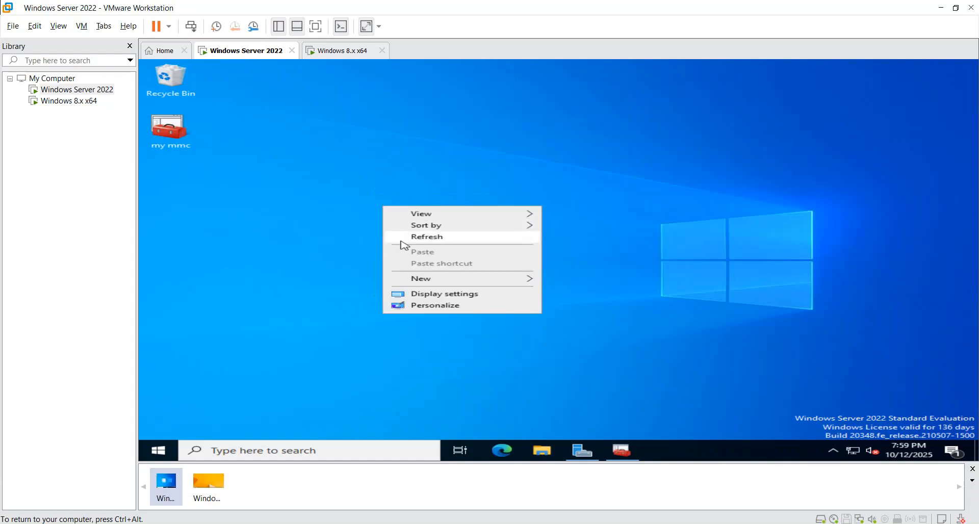
{"action": "right_click", "coordinate": [357, 205]}
{"action": "right_click", "coordinate": [380, 236]}
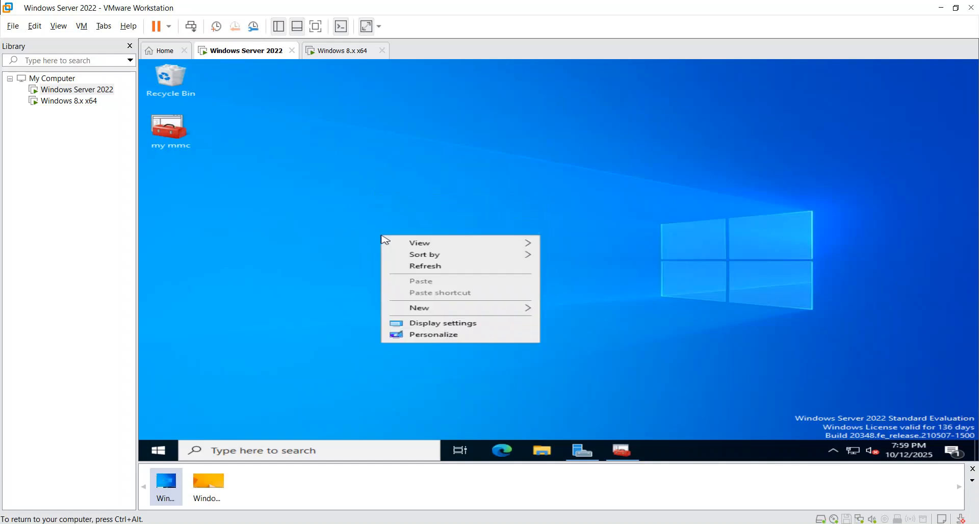
{"action": "right_click", "coordinate": [390, 204]}
{"action": "left_click", "coordinate": [413, 234]}
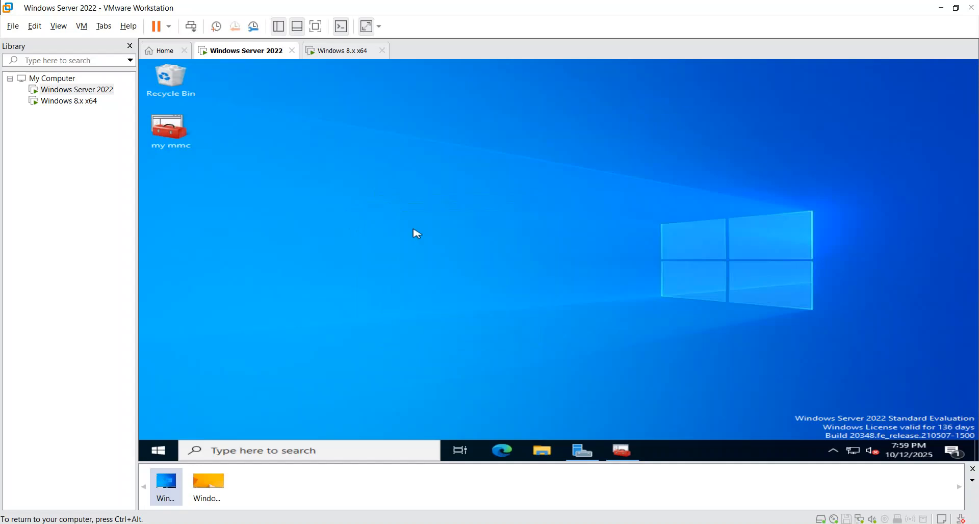
{"action": "right_click", "coordinate": [409, 211]}
{"action": "left_click", "coordinate": [436, 243]}
{"action": "right_click", "coordinate": [414, 201]}
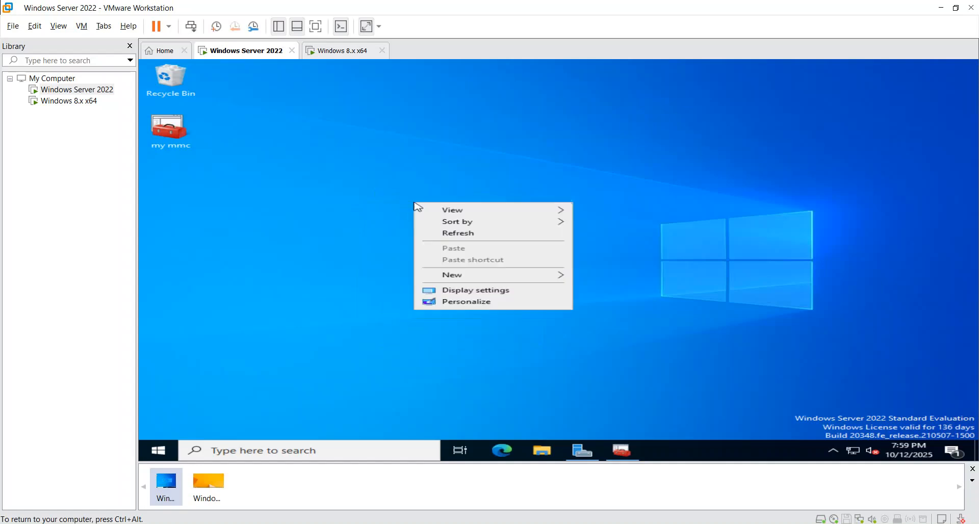
{"action": "left_click", "coordinate": [443, 236]}
{"action": "right_click", "coordinate": [433, 208]}
{"action": "left_click", "coordinate": [460, 244]}
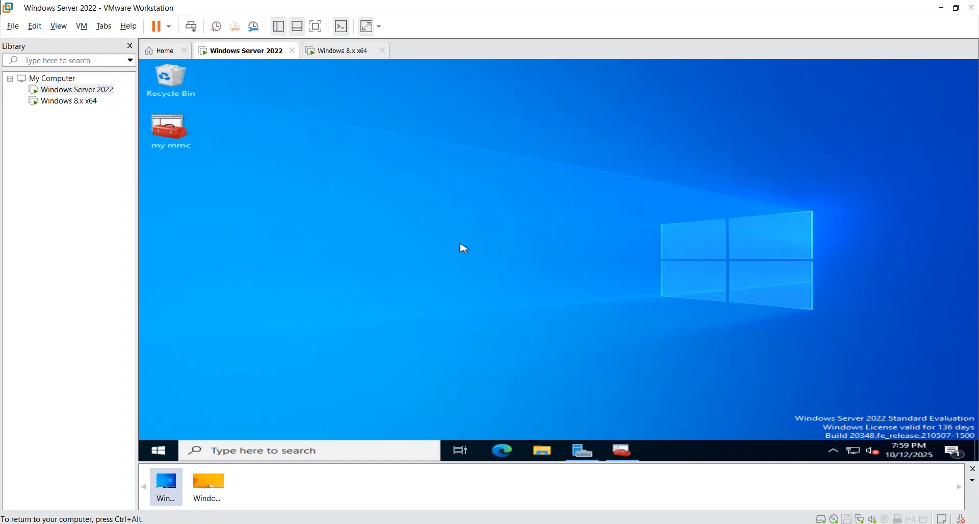
{"action": "right_click", "coordinate": [405, 178]}
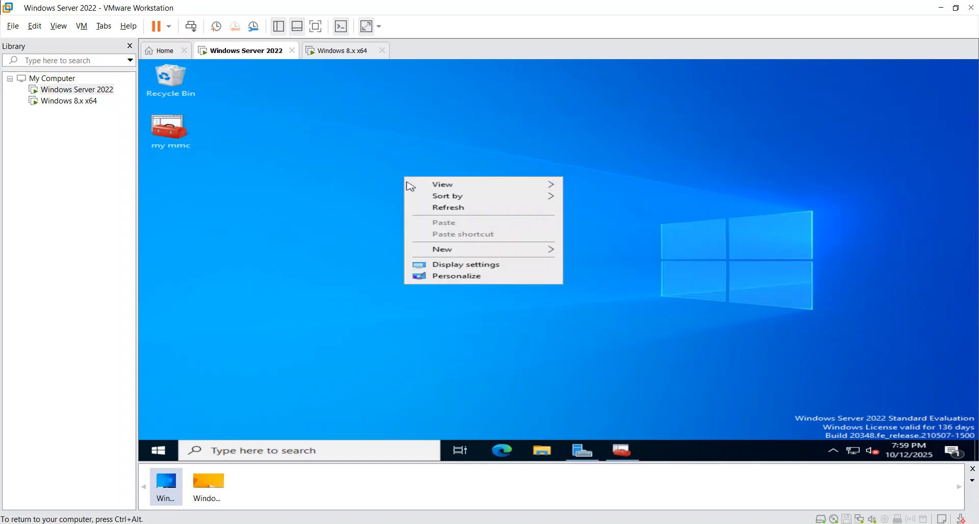
{"action": "left_click", "coordinate": [441, 210]}
{"action": "right_click", "coordinate": [421, 179]}
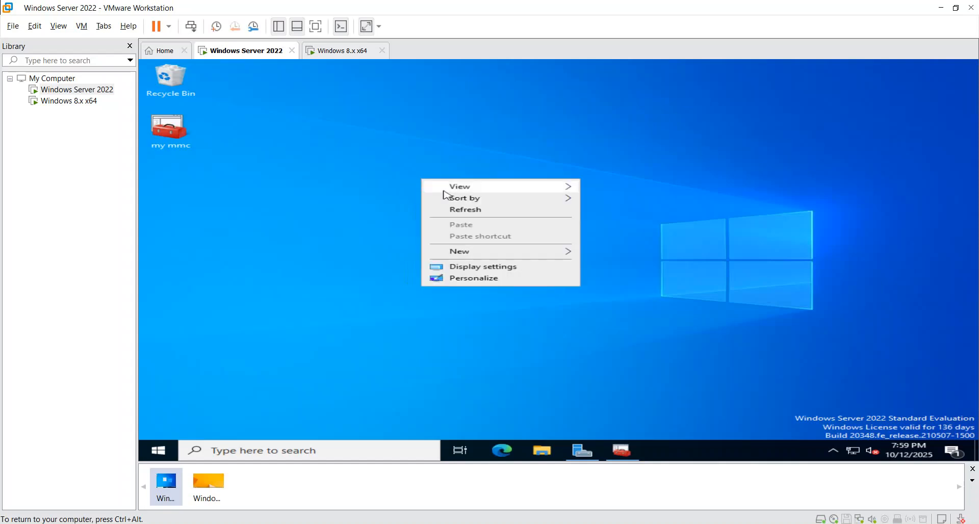
{"action": "left_click", "coordinate": [487, 218]}
{"action": "right_click", "coordinate": [439, 151]}
{"action": "left_click", "coordinate": [497, 181]}
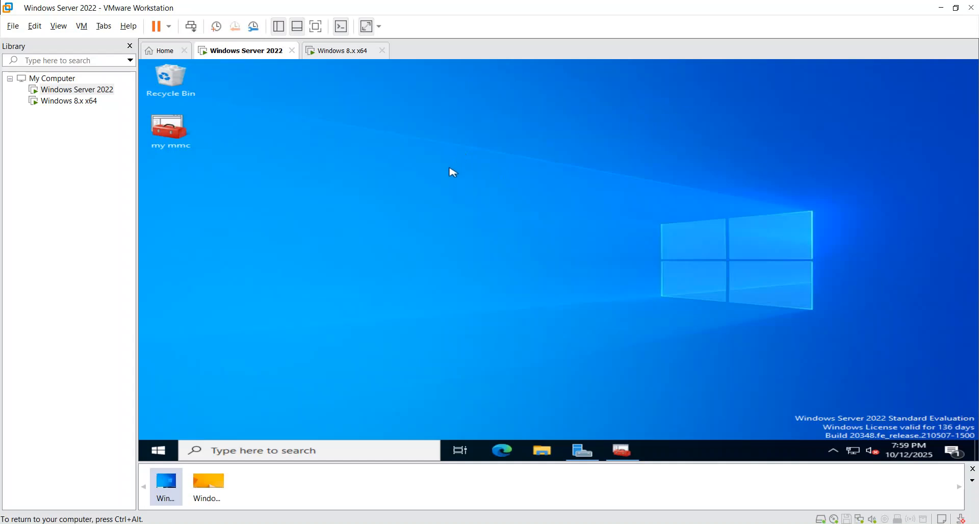
{"action": "right_click", "coordinate": [374, 139]}
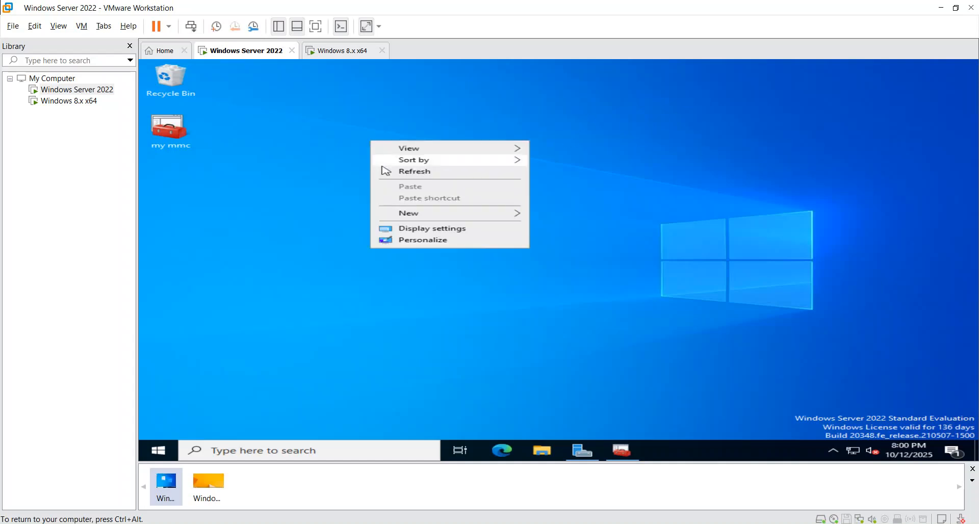
{"action": "right_click", "coordinate": [374, 136]}
{"action": "right_click", "coordinate": [376, 136]}
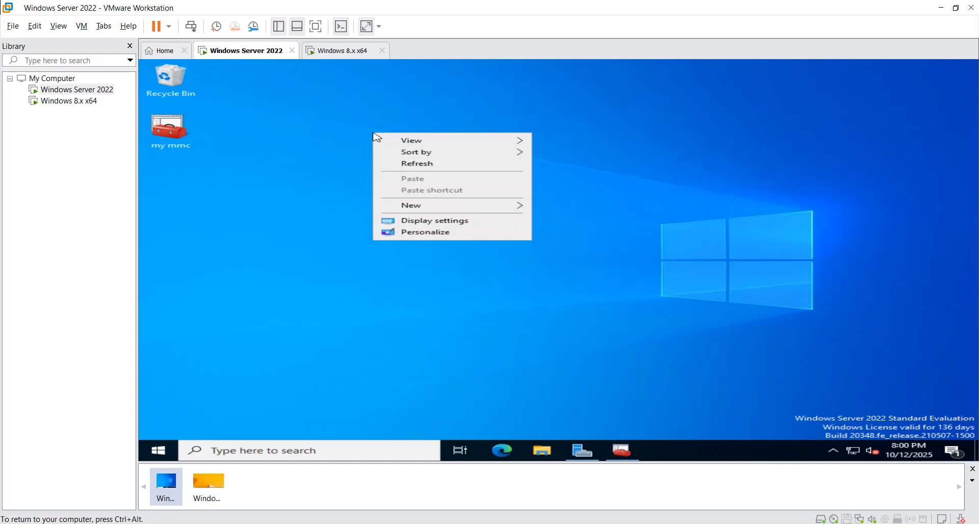
{"action": "left_click", "coordinate": [400, 162]}
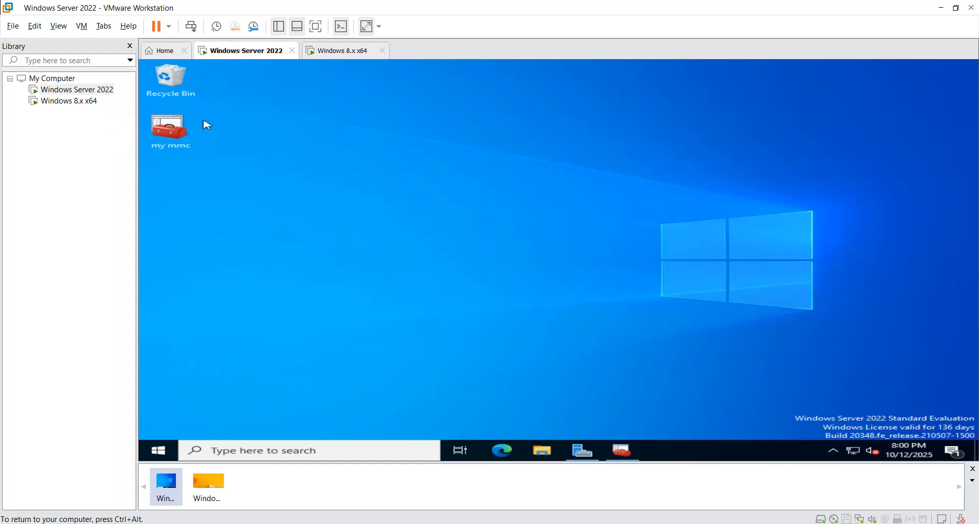
Open the my mmc console from the desktop, maximize it and display its Active Directory Users and Computers snap-in
{"action": "double_click", "coordinate": [186, 116]}
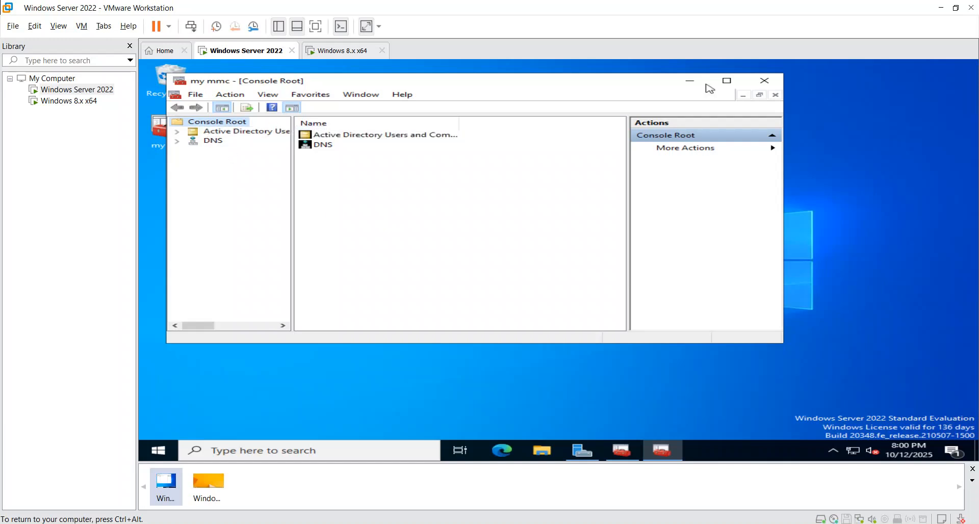
{"action": "left_click", "coordinate": [727, 83]}
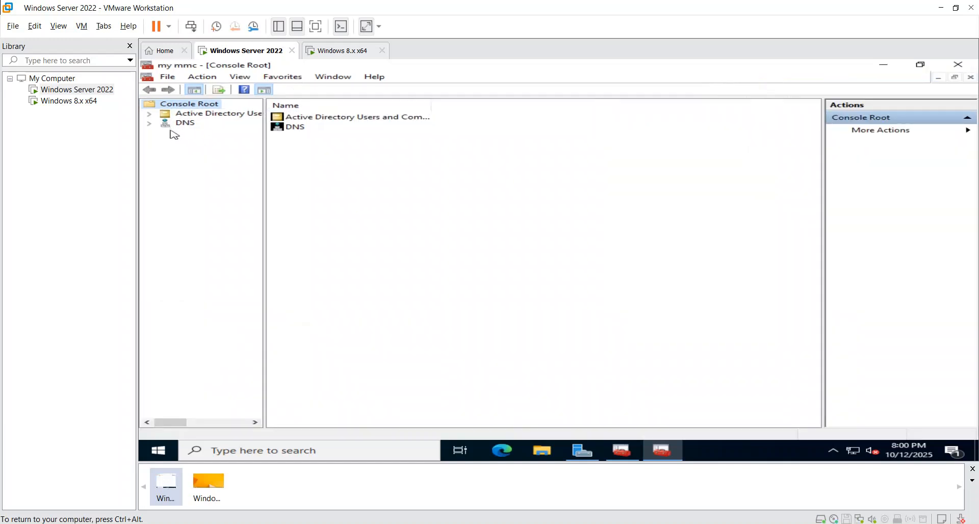
{"action": "left_click", "coordinate": [150, 114]}
{"action": "left_click", "coordinate": [150, 114]}
{"action": "left_click", "coordinate": [149, 123]}
{"action": "left_click", "coordinate": [149, 123]}
{"action": "left_click", "coordinate": [194, 123]}
{"action": "left_click", "coordinate": [202, 115]}
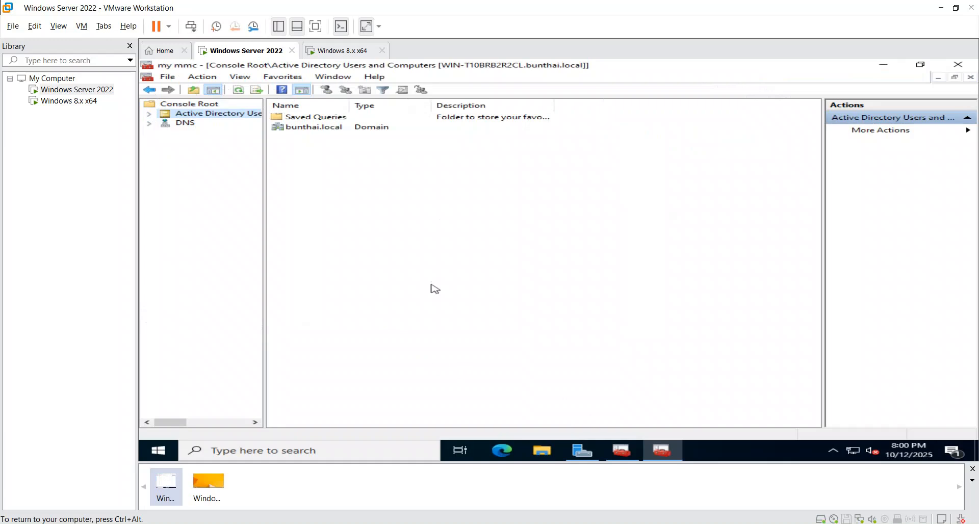
{"action": "left_click", "coordinate": [572, 451]}
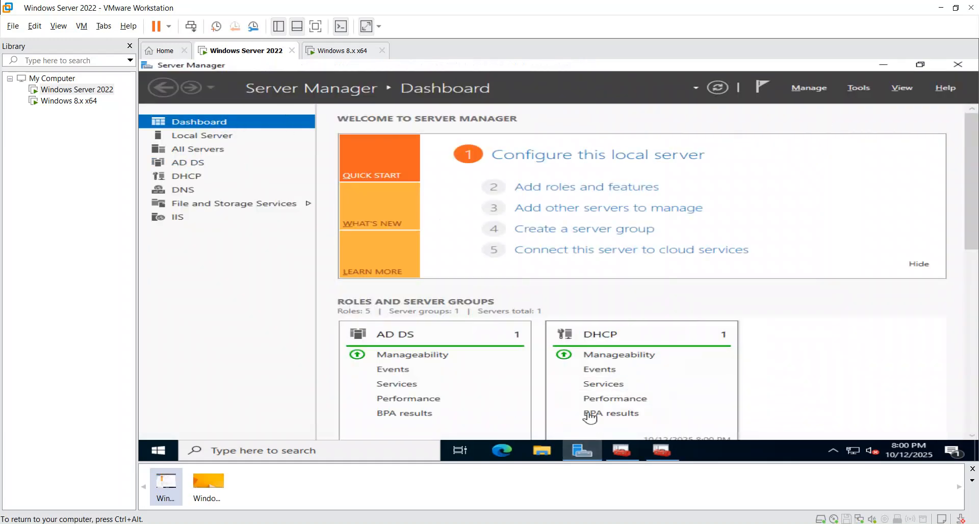
{"action": "left_click", "coordinate": [661, 450]}
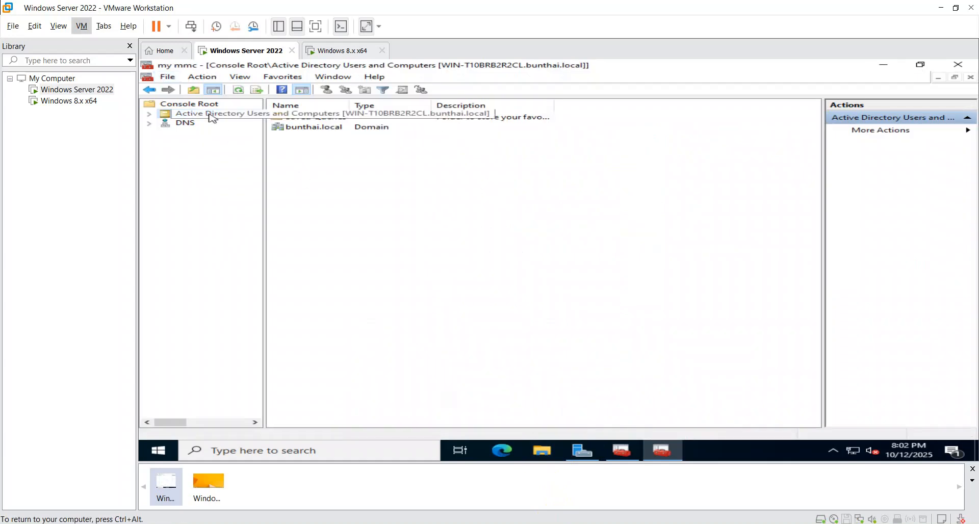
Add the Group Policy Management snap-in to the my mmc console
{"action": "left_click", "coordinate": [163, 78]}
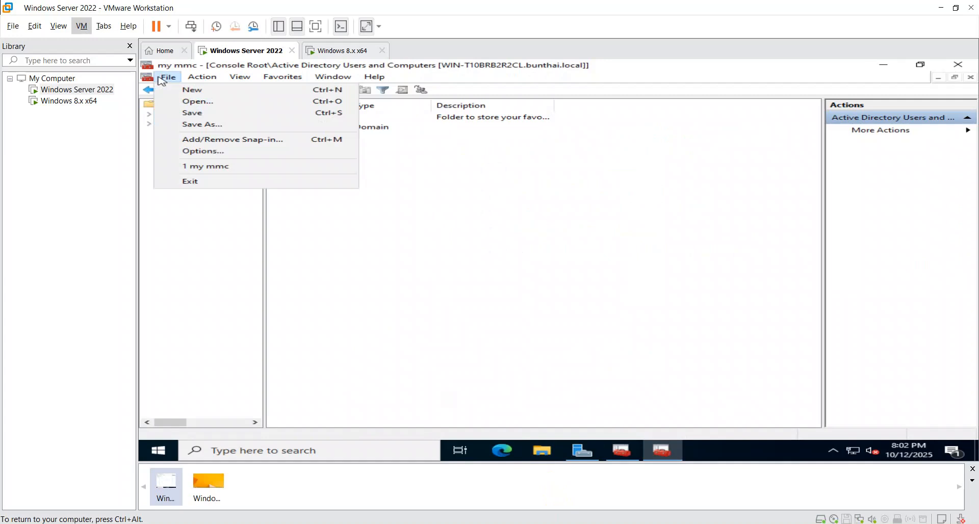
{"action": "left_click", "coordinate": [277, 140]}
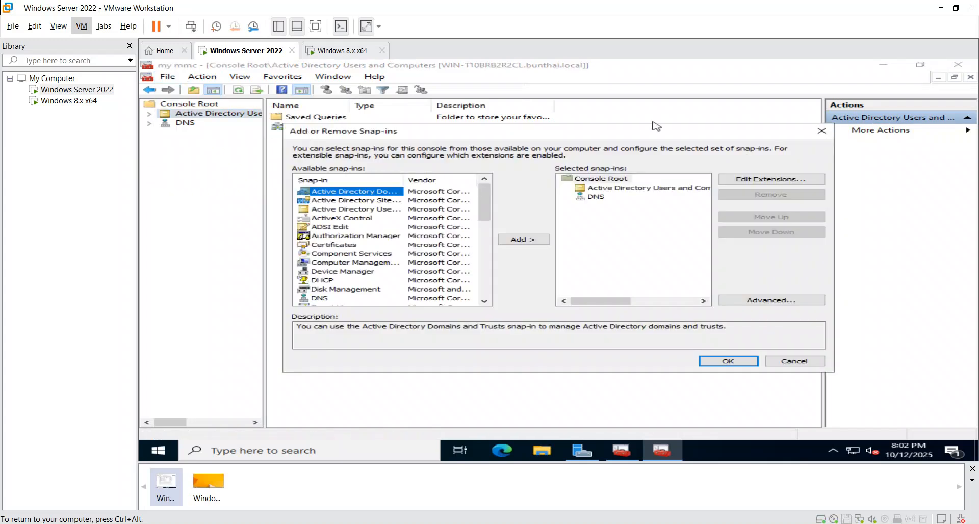
{"action": "scroll", "coordinate": [355, 201], "scroll_direction": "down", "scroll_amount": 2}
{"action": "left_click_drag", "start_coordinate": [490, 223], "coordinate": [491, 245]}
{"action": "left_click_drag", "start_coordinate": [457, 186], "coordinate": [457, 186]}
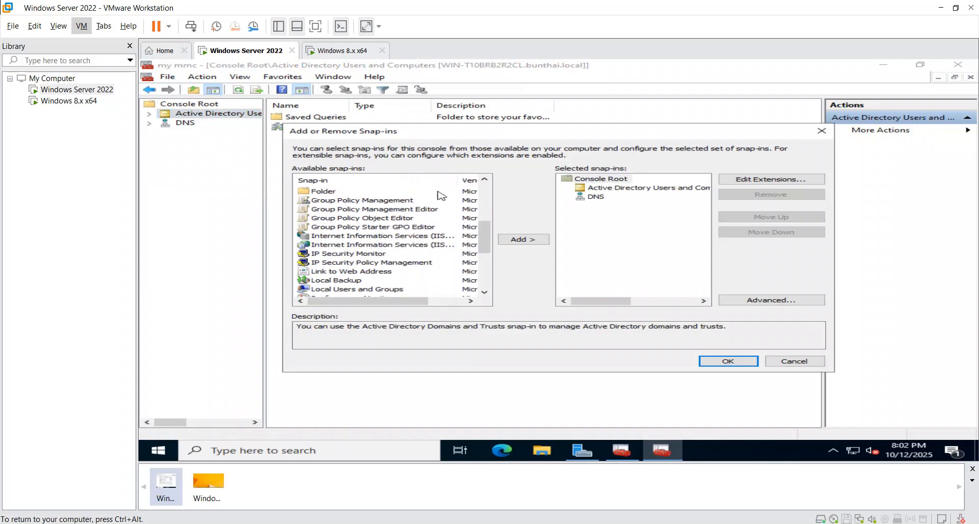
{"action": "left_click", "coordinate": [411, 201]}
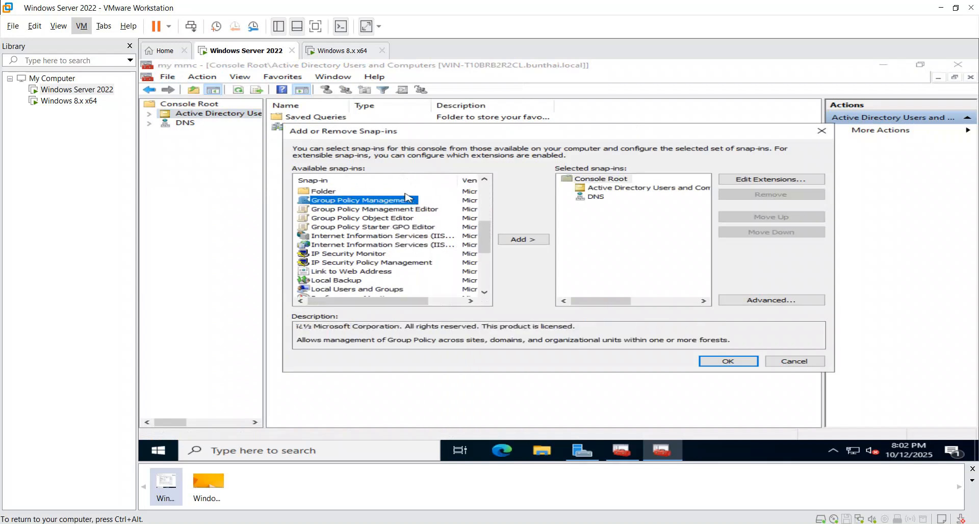
{"action": "left_click", "coordinate": [523, 244]}
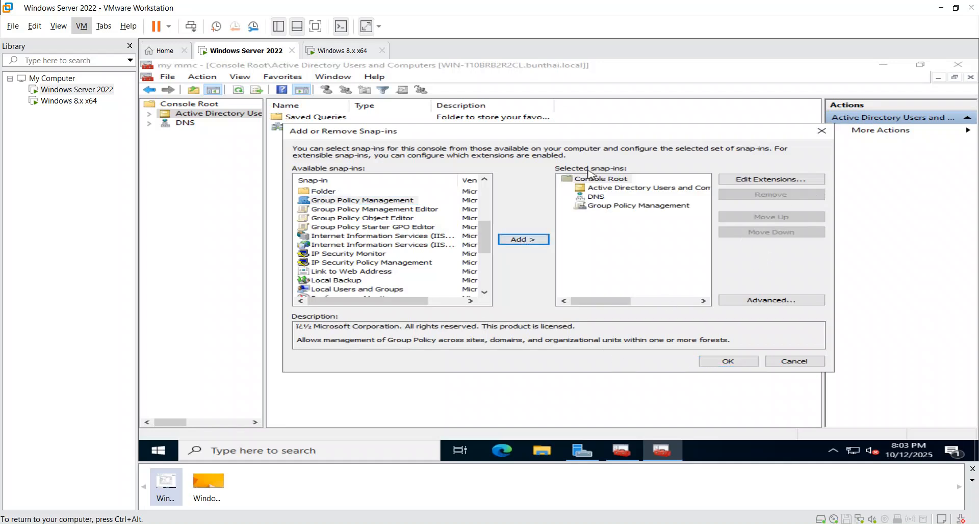
{"action": "left_click", "coordinate": [613, 206]}
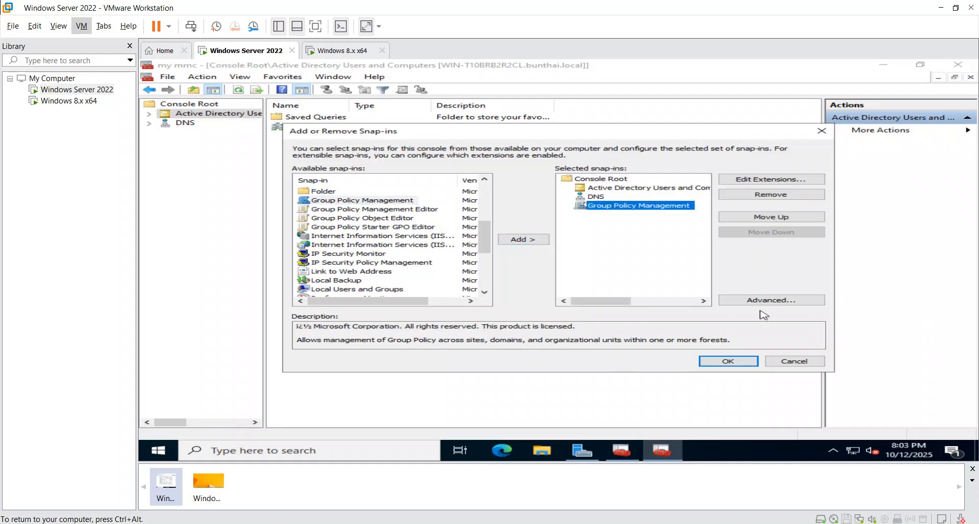
{"action": "left_click", "coordinate": [737, 361]}
Expand Group Policy Management down to the contents of the bunthai.local domain and widen the console tree to show full names
{"action": "left_click", "coordinate": [150, 133]}
{"action": "left_click_drag", "start_coordinate": [263, 163], "coordinate": [324, 164]}
{"action": "left_click", "coordinate": [165, 142]}
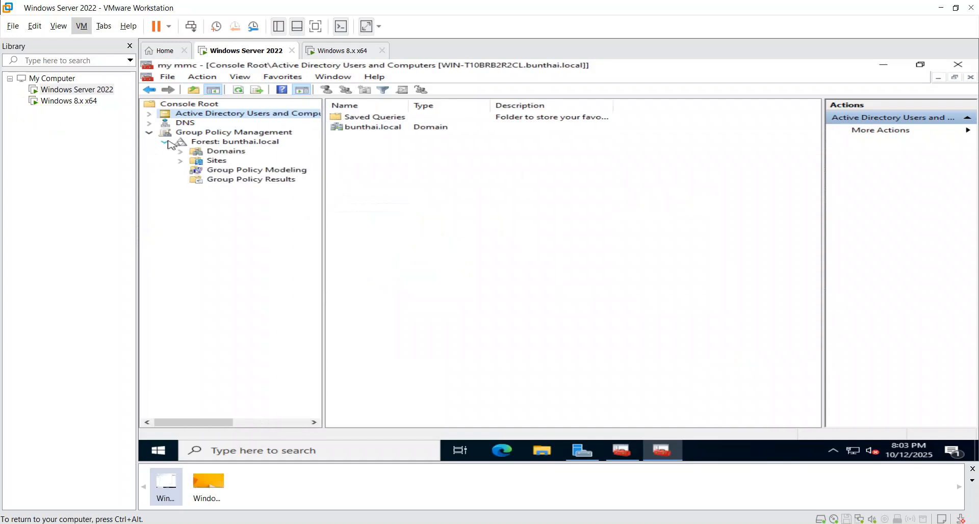
{"action": "left_click", "coordinate": [180, 152]}
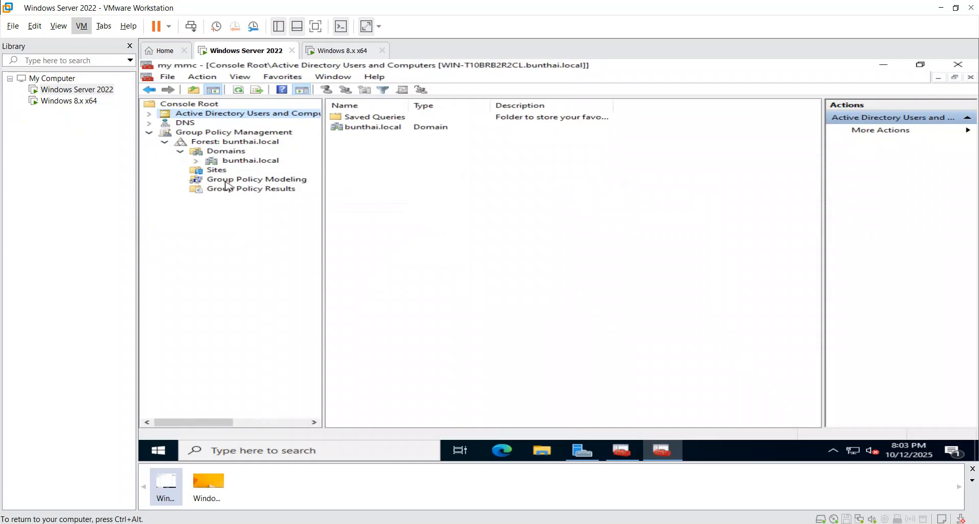
{"action": "left_click", "coordinate": [196, 161]}
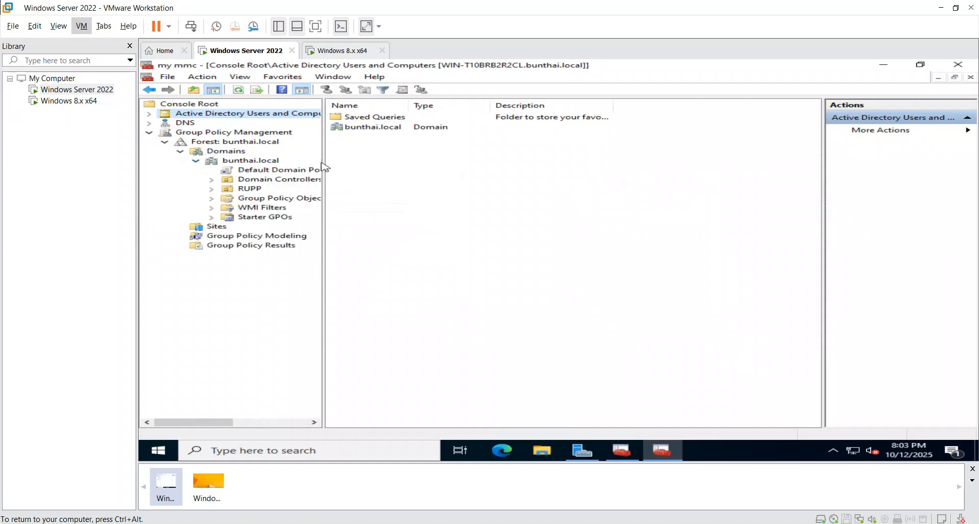
{"action": "left_click_drag", "start_coordinate": [323, 161], "coordinate": [363, 161]}
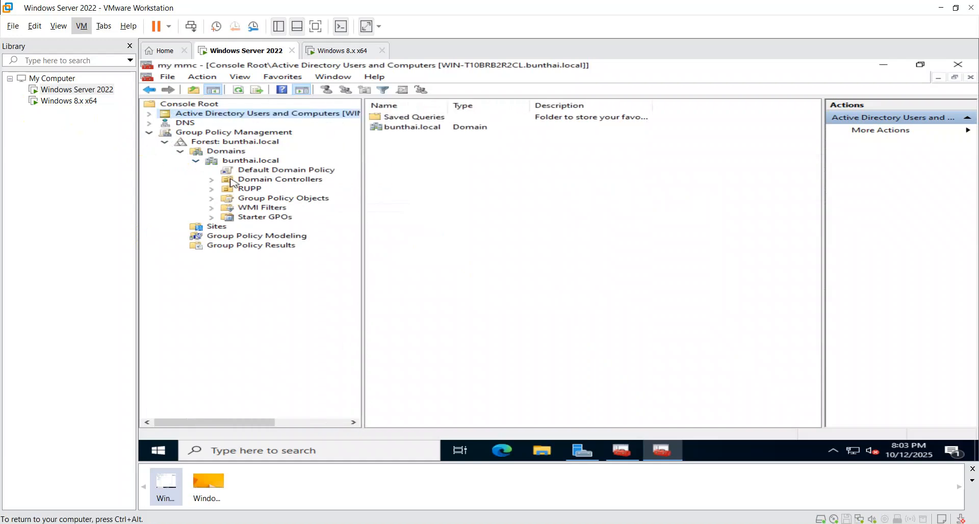
Expand the RUPP organizational unit through departments to the units inside computer science
{"action": "left_click", "coordinate": [213, 188]}
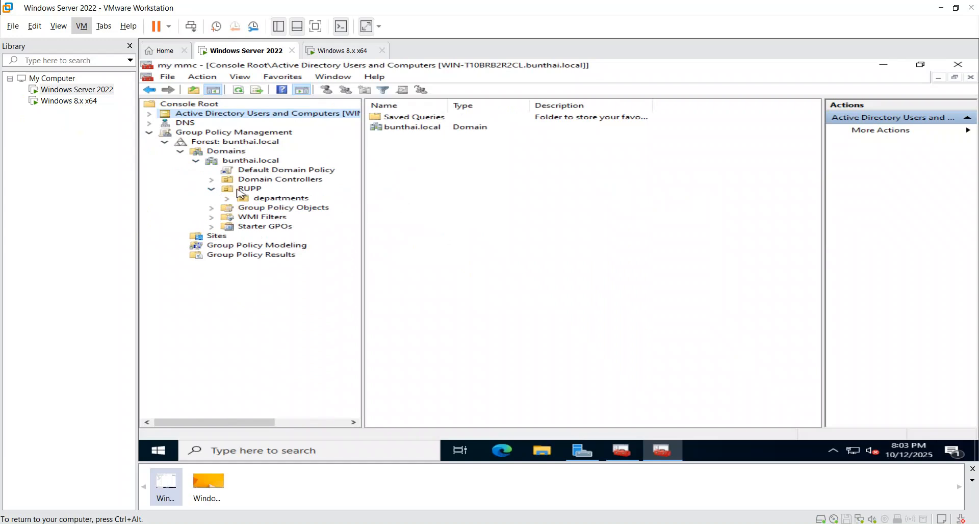
{"action": "left_click", "coordinate": [227, 199]}
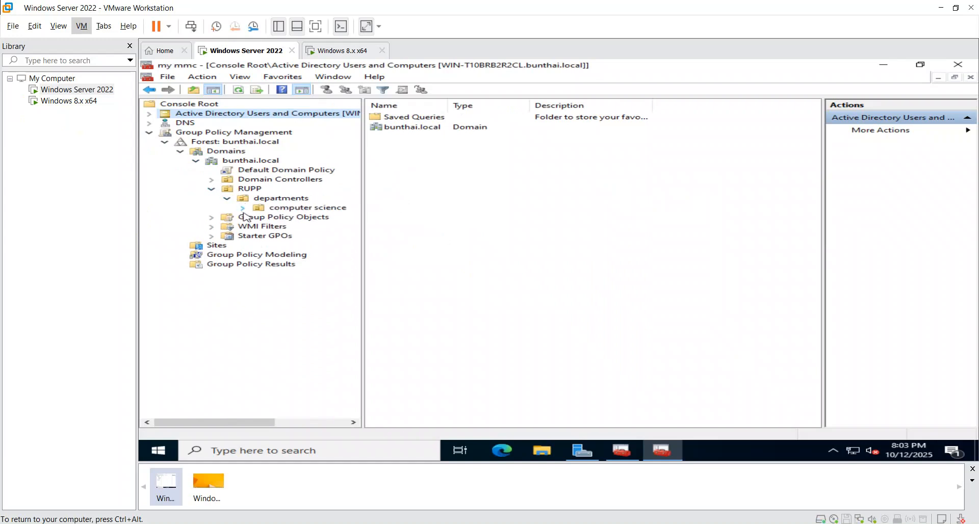
{"action": "left_click", "coordinate": [243, 207]}
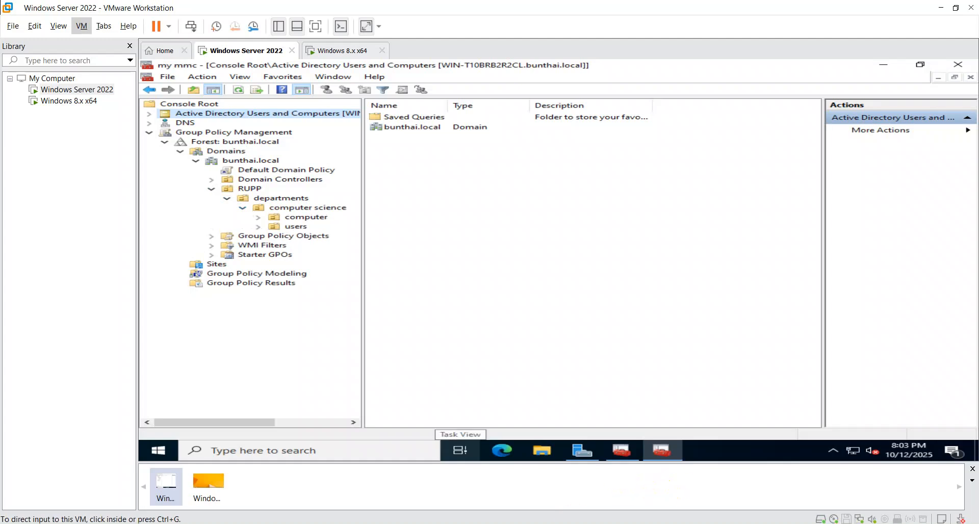
Collapse the RUPP organizational unit and view the scope of the Default Domain Policy
{"action": "double_click", "coordinate": [249, 188]}
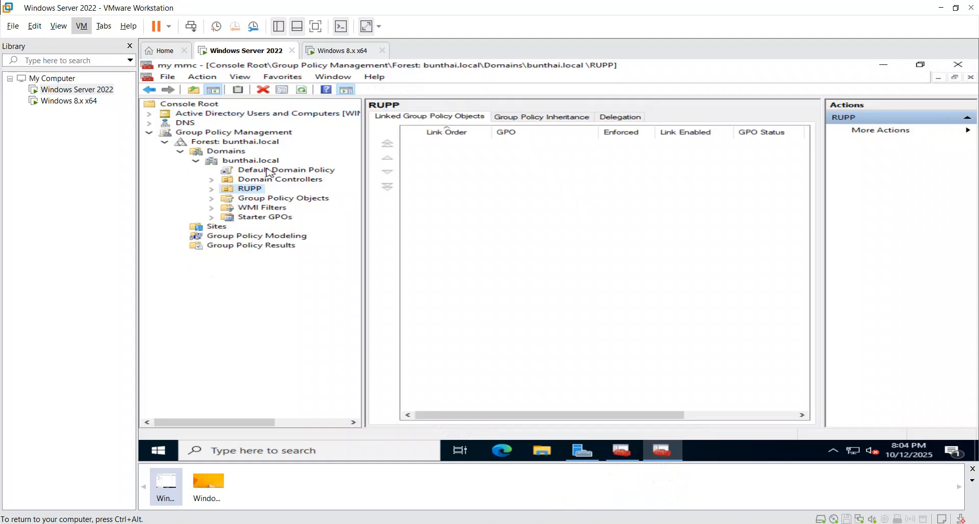
{"action": "left_click", "coordinate": [299, 172]}
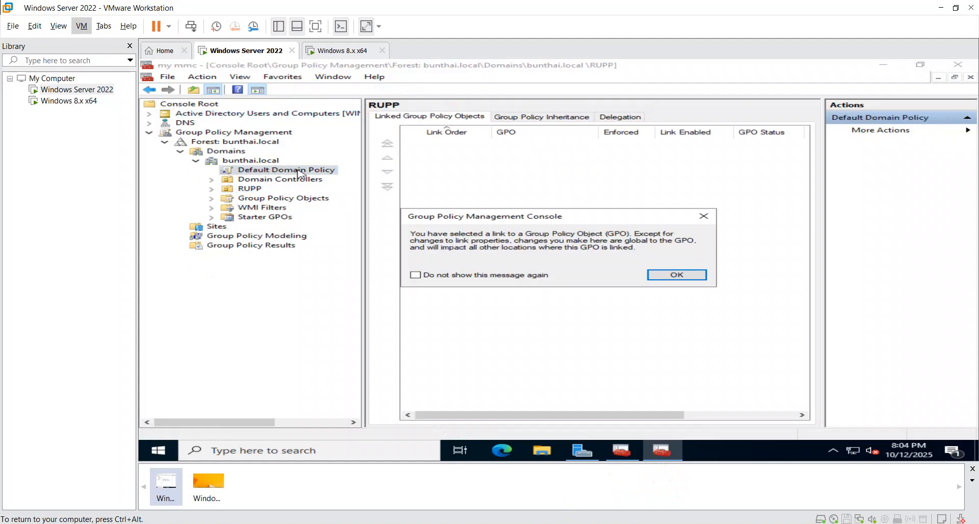
{"action": "left_click", "coordinate": [703, 277]}
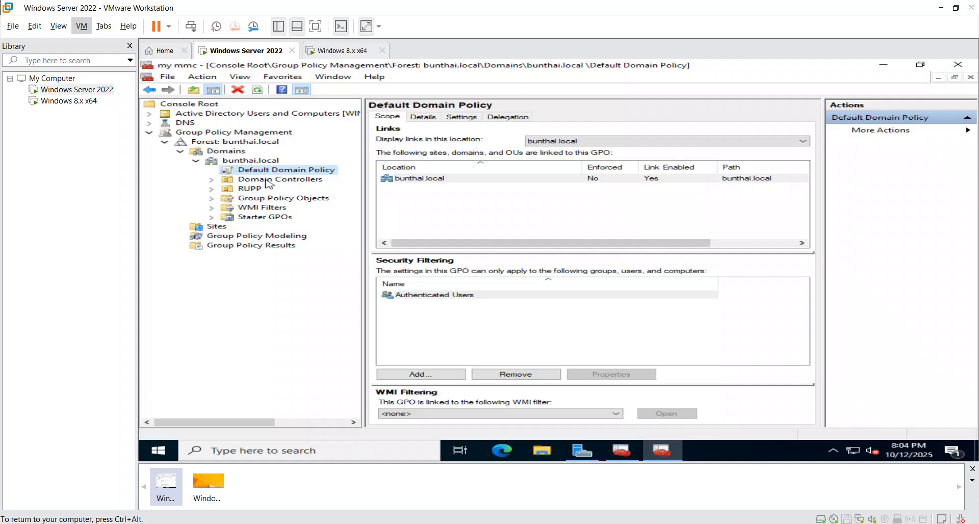
{"action": "left_click", "coordinate": [244, 190]}
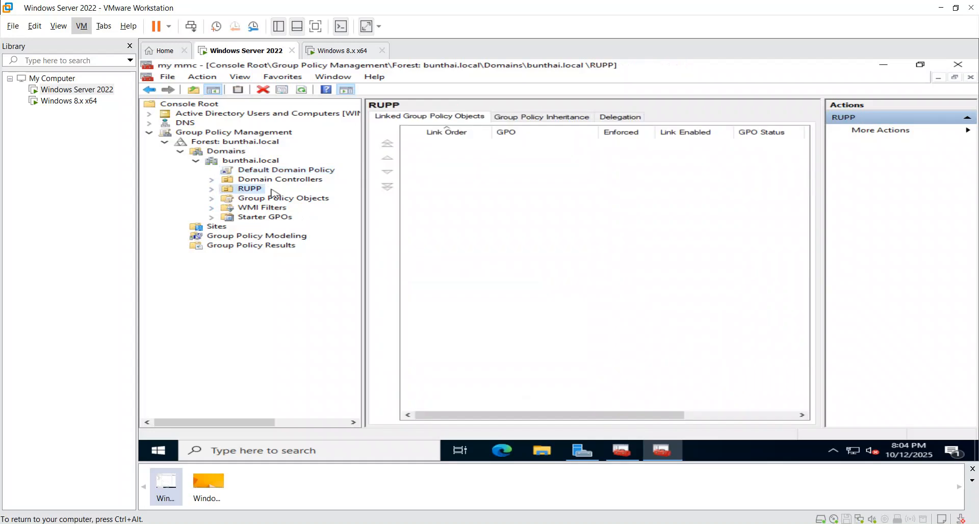
{"action": "right_click", "coordinate": [243, 189]}
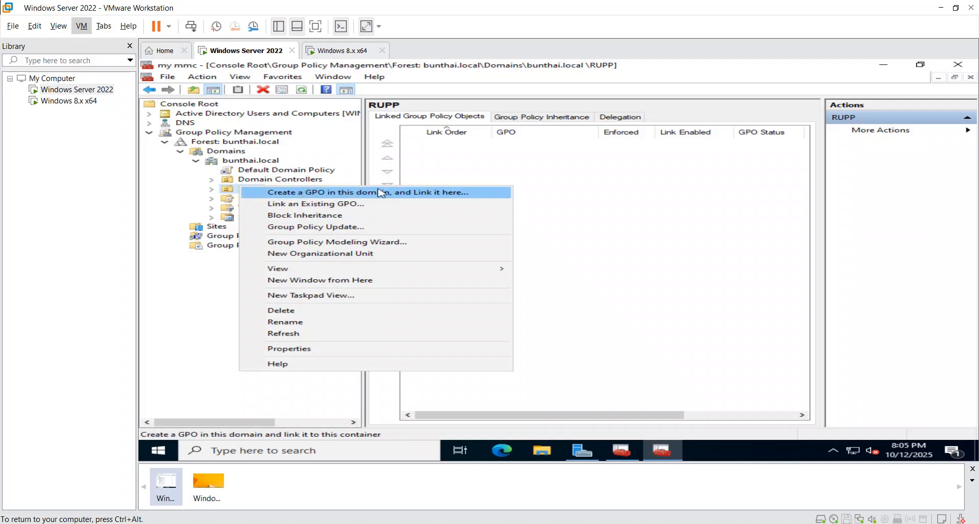
{"action": "left_click", "coordinate": [427, 197]}
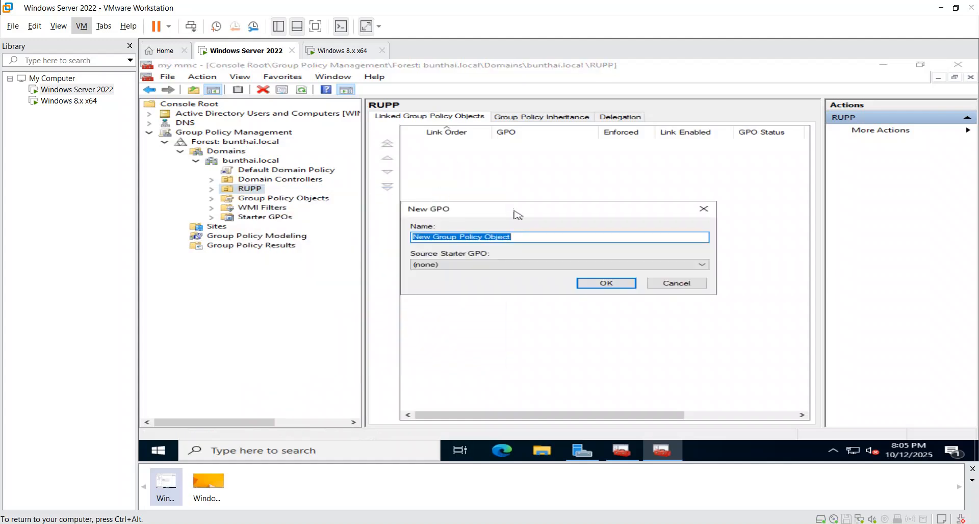
{"action": "left_click", "coordinate": [528, 240]}
{"action": "left_click_drag", "start_coordinate": [528, 240], "coordinate": [383, 239]}
{"action": "key", "text": "BackSpace"}
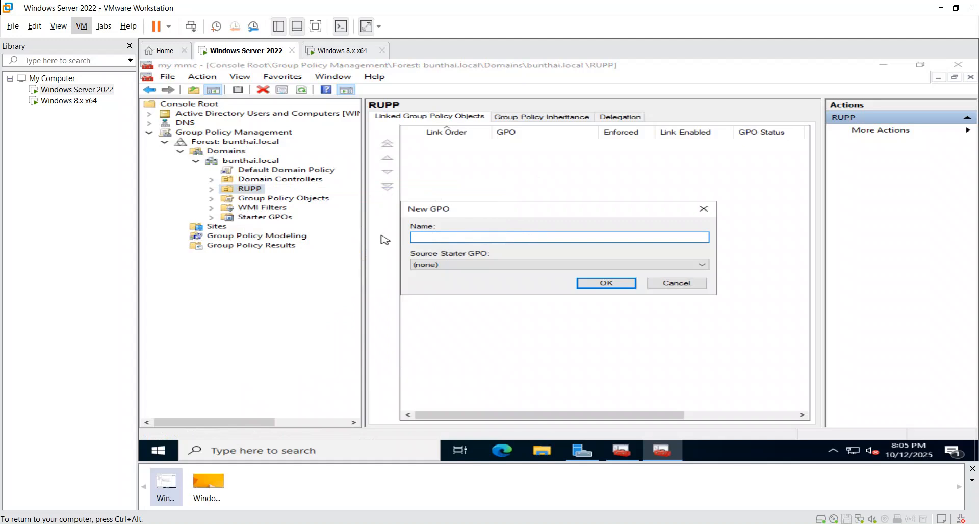
{"action": "type", "text": "Ban"}
{"action": "left_click", "coordinate": [681, 284]}
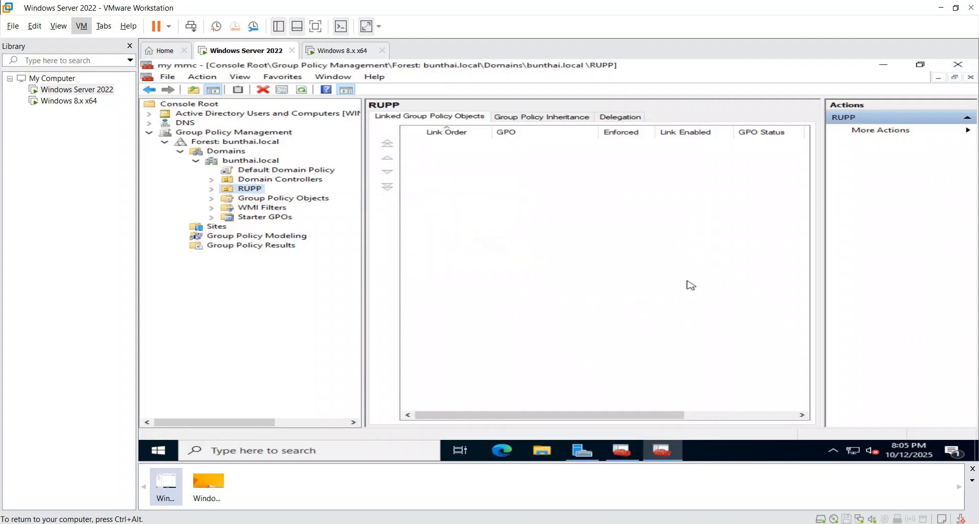
Create a GPO named BanFlash, without a source starter GPO, linked to the computer science organizational unit under RUPP departments
{"action": "left_click", "coordinate": [214, 190]}
{"action": "left_click", "coordinate": [226, 199]}
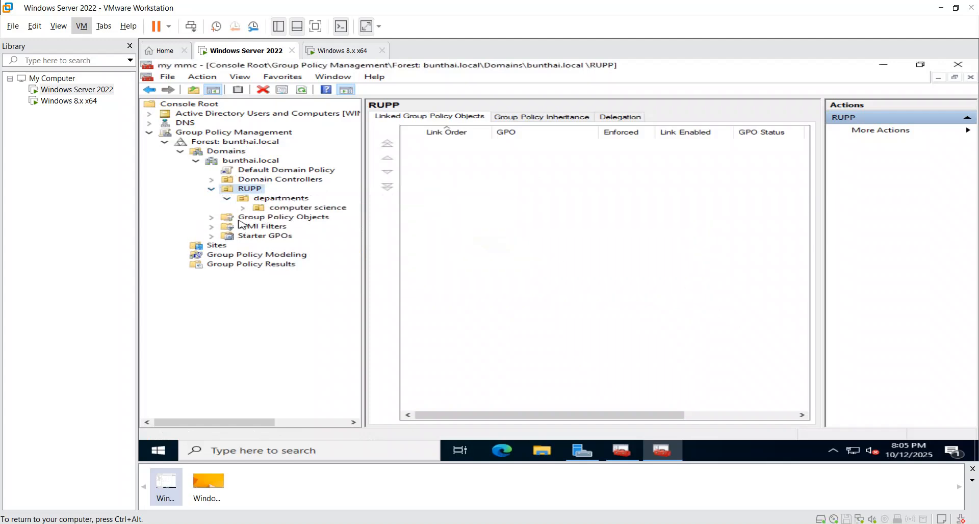
{"action": "left_click", "coordinate": [243, 208]}
{"action": "left_click", "coordinate": [243, 207]}
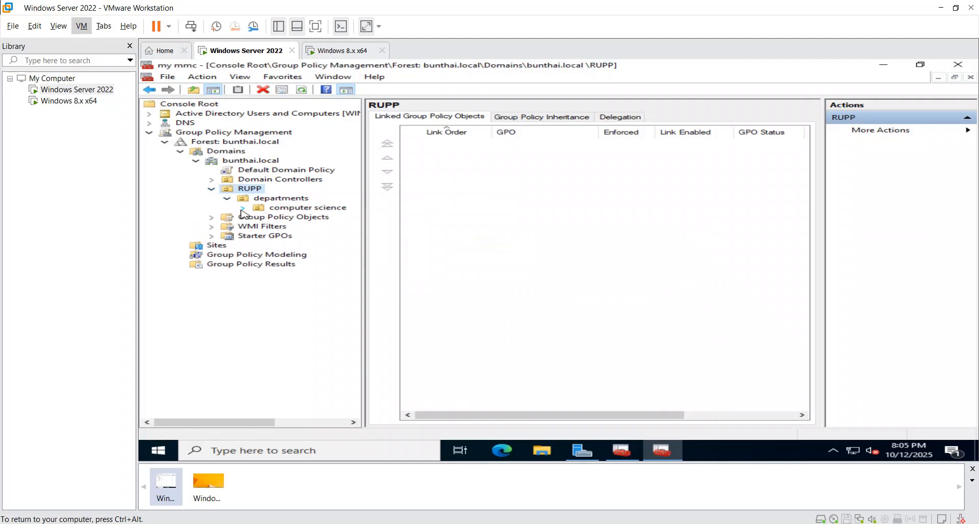
{"action": "left_click", "coordinate": [283, 208]}
{"action": "right_click", "coordinate": [283, 210]}
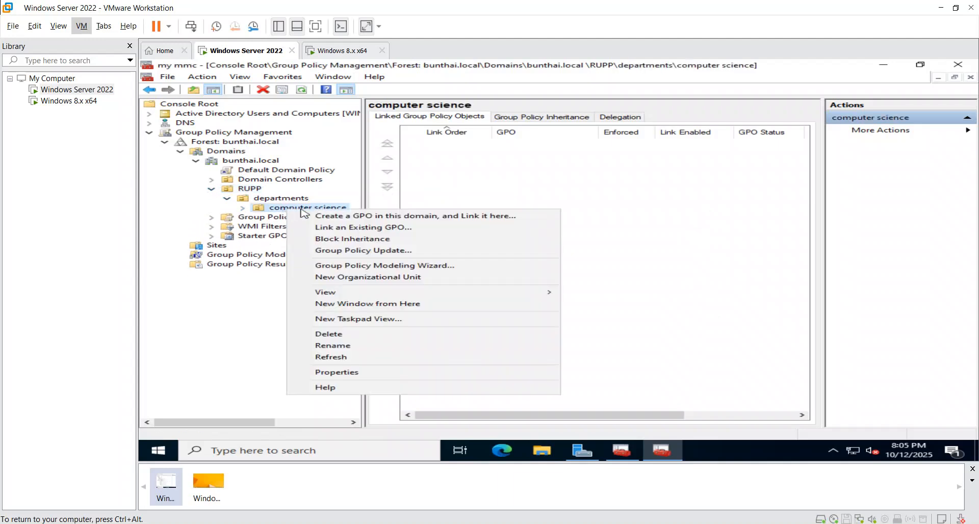
{"action": "left_click", "coordinate": [331, 217]}
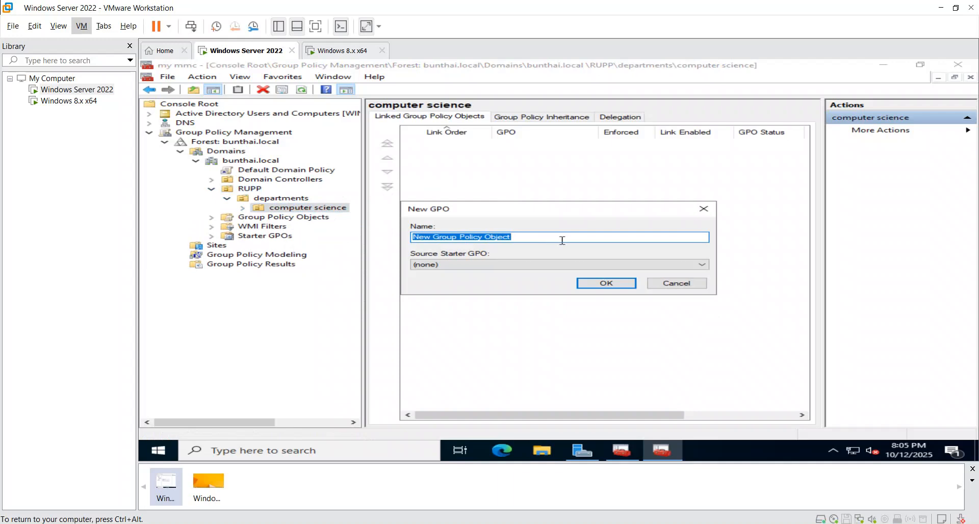
{"action": "type", "text": "BanFlash"}
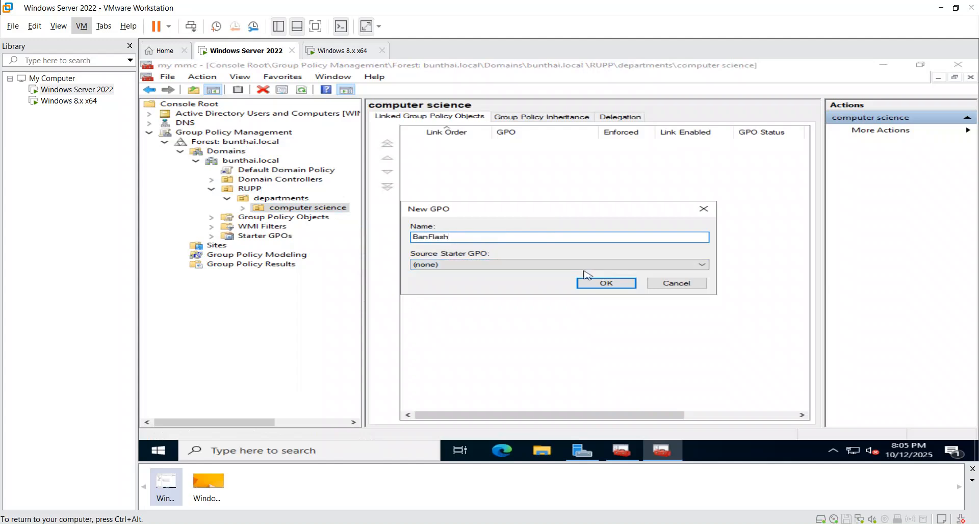
{"action": "left_click", "coordinate": [447, 264]}
{"action": "left_click", "coordinate": [447, 264]}
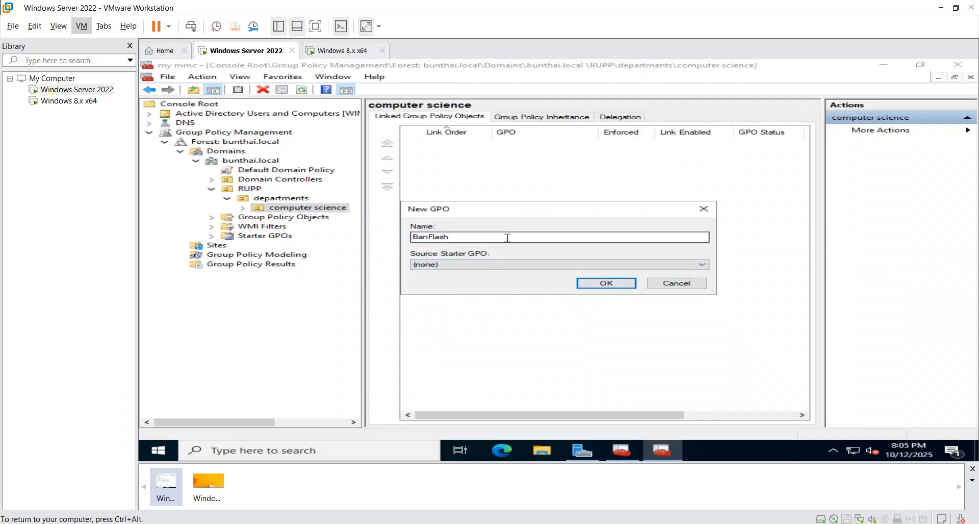
{"action": "left_click", "coordinate": [605, 285]}
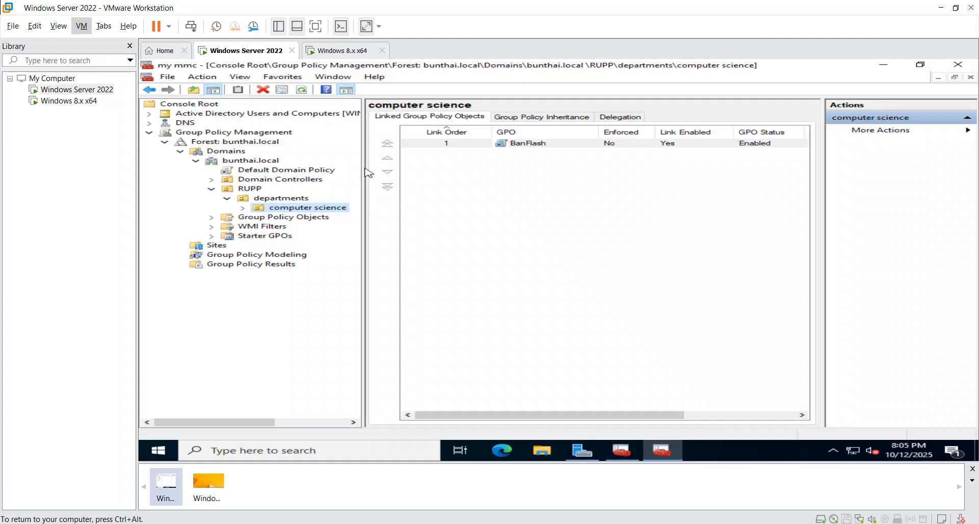
Narrow the console tree, open the linked BanFlash GPO for editing and maximize its editor
{"action": "left_click_drag", "start_coordinate": [363, 166], "coordinate": [338, 156]}
{"action": "left_click", "coordinate": [511, 150]}
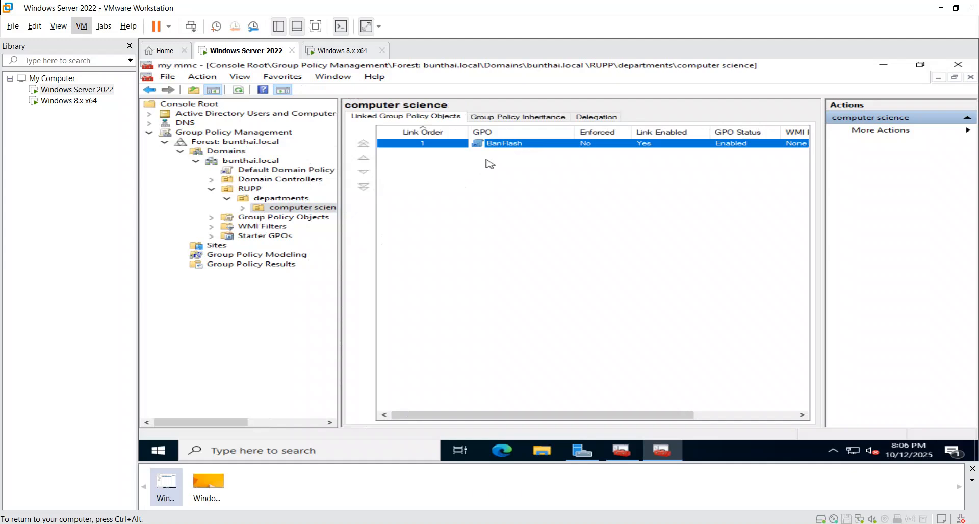
{"action": "right_click", "coordinate": [519, 144]}
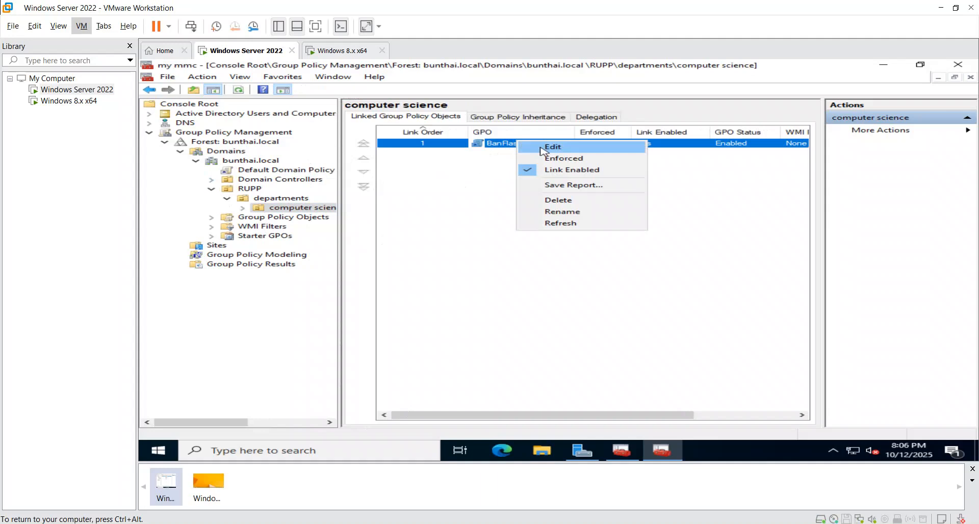
{"action": "left_click", "coordinate": [541, 148]}
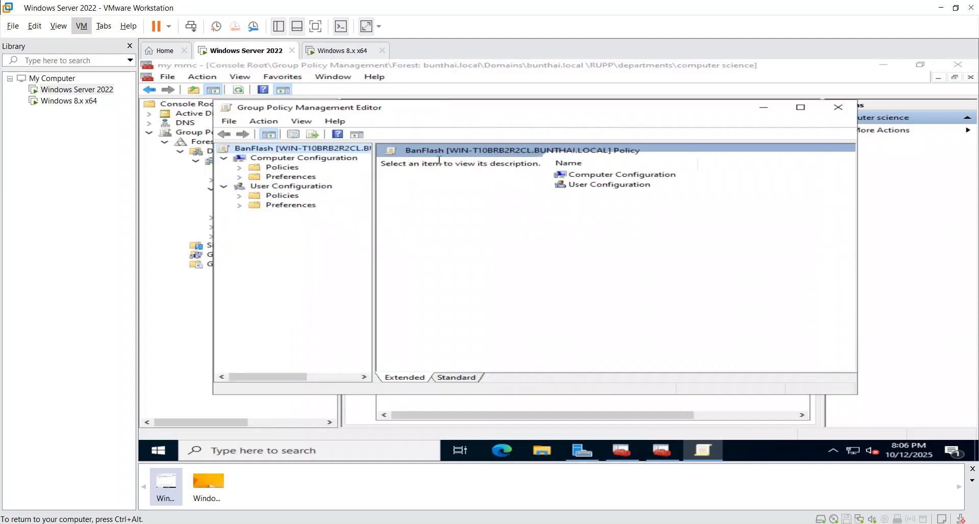
{"action": "left_click", "coordinate": [801, 107]}
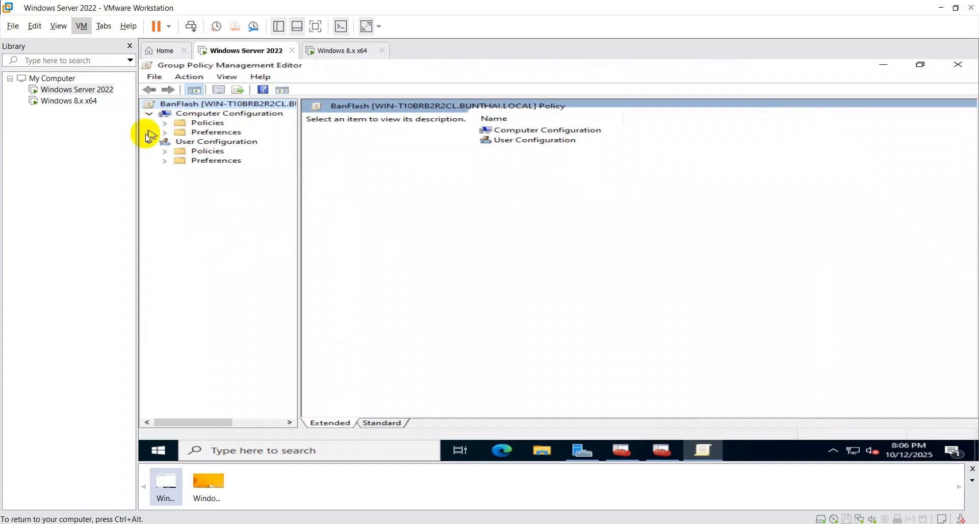
Expand the Computer Configuration policies down to the contents of Administrative Templates
{"action": "left_click", "coordinate": [204, 132]}
{"action": "left_click", "coordinate": [188, 123]}
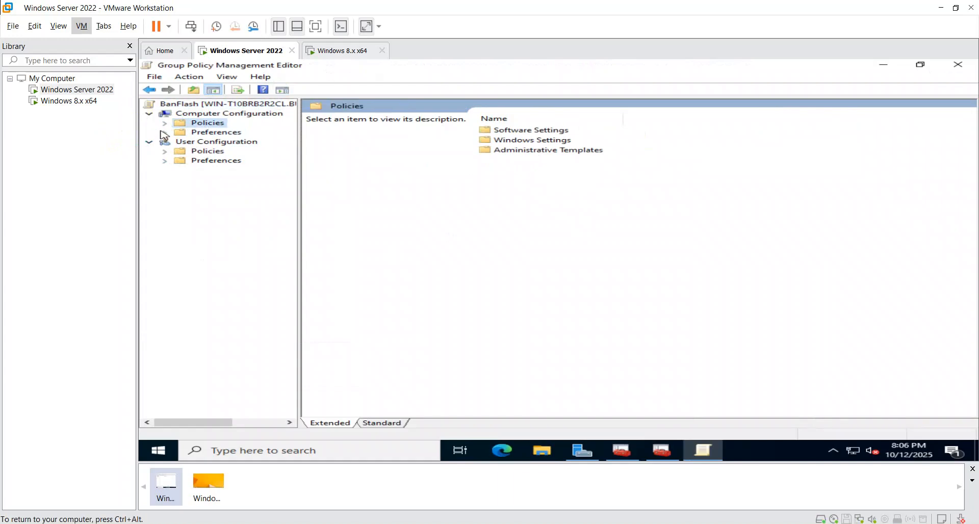
{"action": "left_click", "coordinate": [164, 125]}
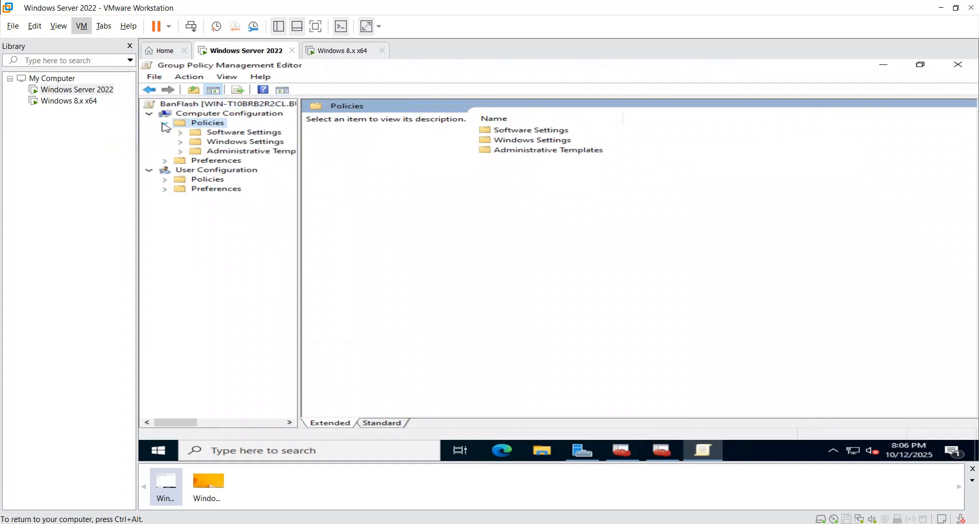
{"action": "left_click", "coordinate": [230, 152]}
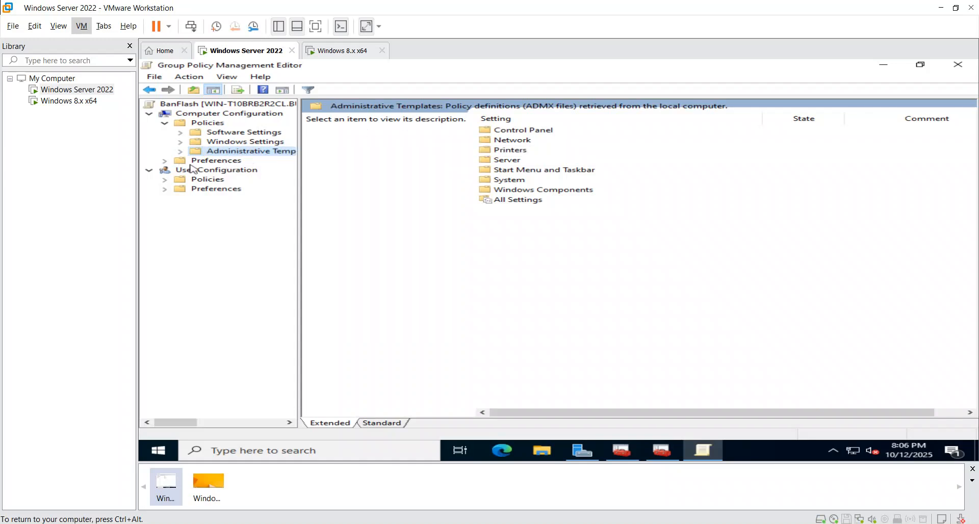
{"action": "left_click", "coordinate": [181, 151]}
{"action": "left_click", "coordinate": [242, 159]}
{"action": "left_click", "coordinate": [243, 152]}
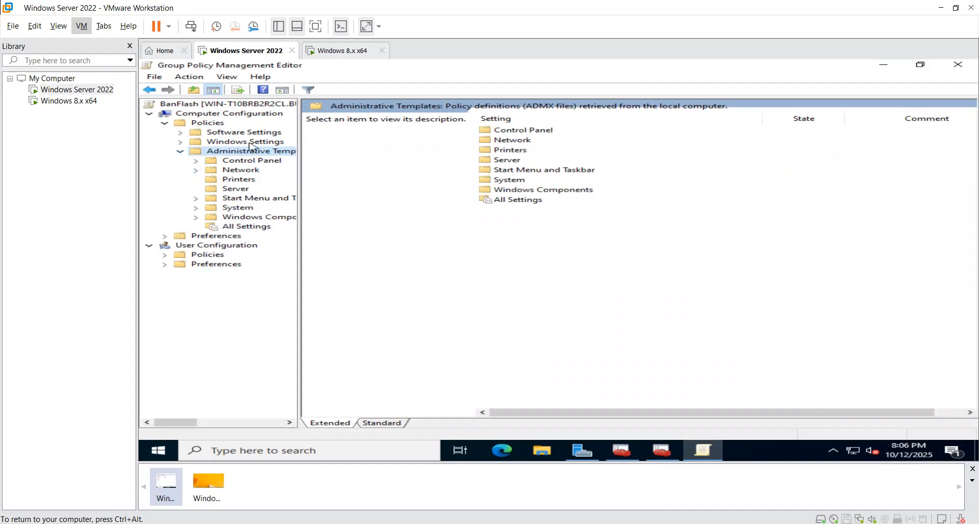
Filter the Administrative Templates by the keyword "Removable" with All matching and leave requirements filters disabled
{"action": "right_click", "coordinate": [254, 152]}
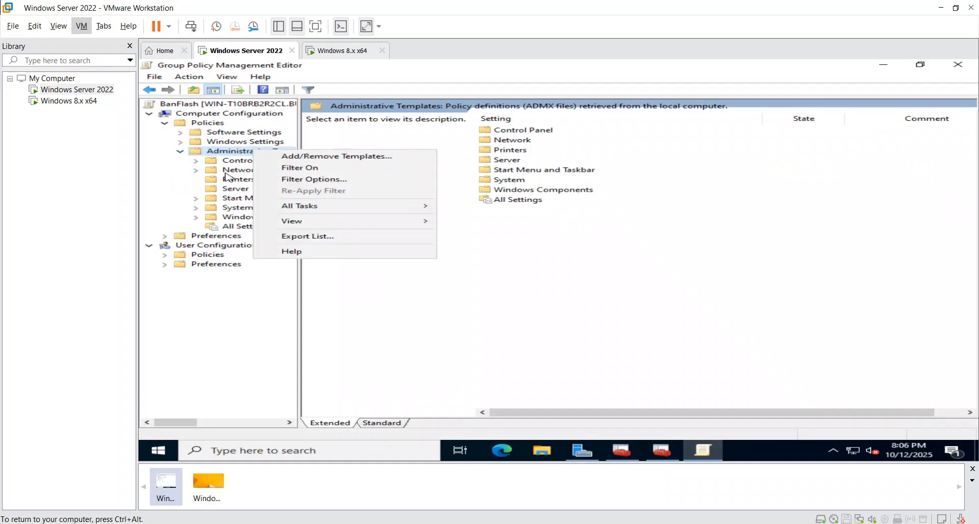
{"action": "left_click", "coordinate": [293, 180]}
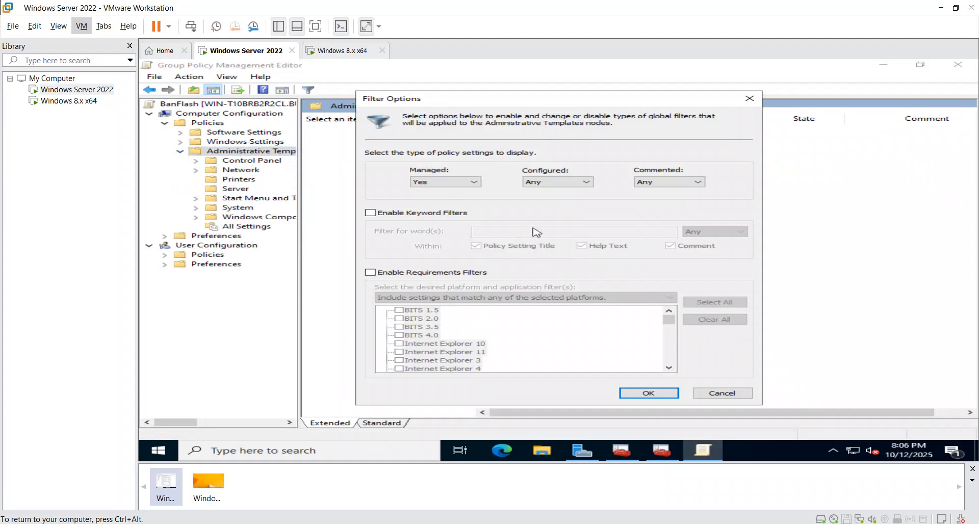
{"action": "left_click", "coordinate": [431, 215]}
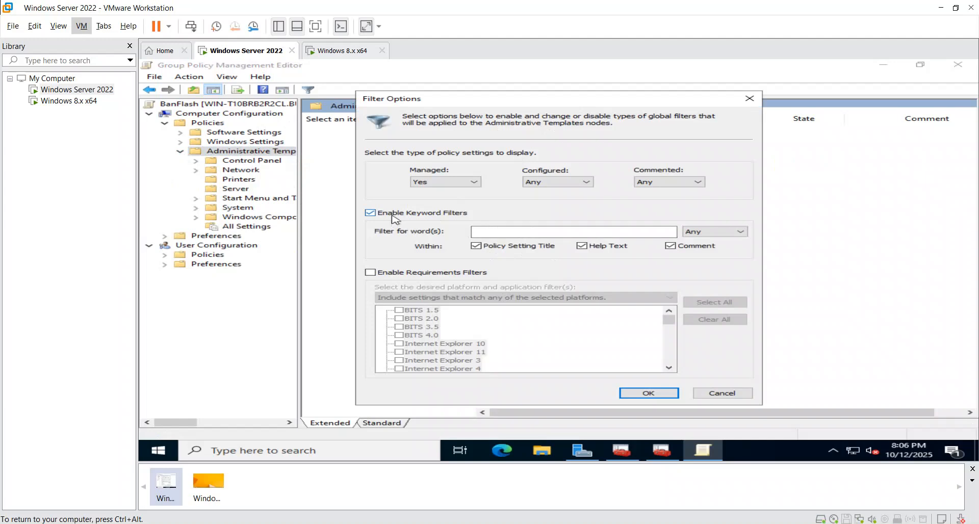
{"action": "left_click", "coordinate": [505, 232]}
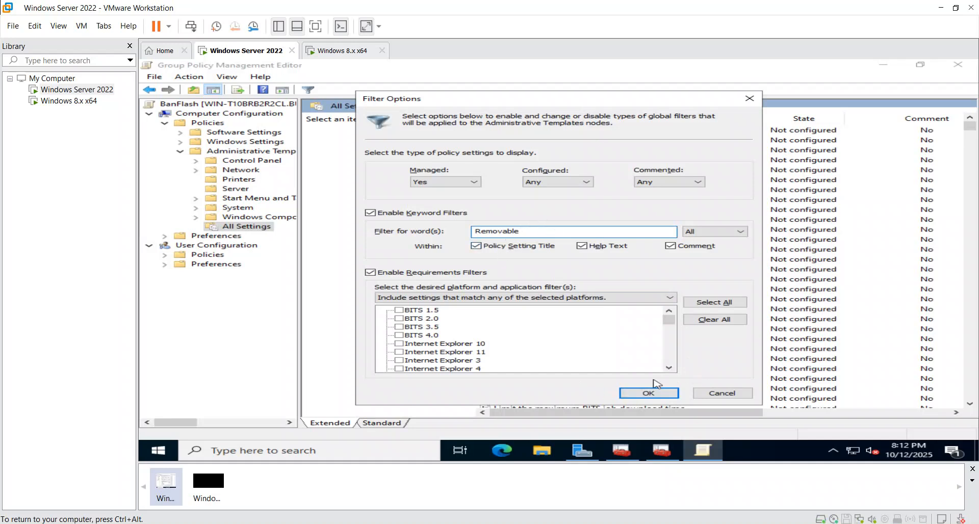
{"action": "left_click", "coordinate": [632, 393]}
{"action": "left_click", "coordinate": [683, 276]}
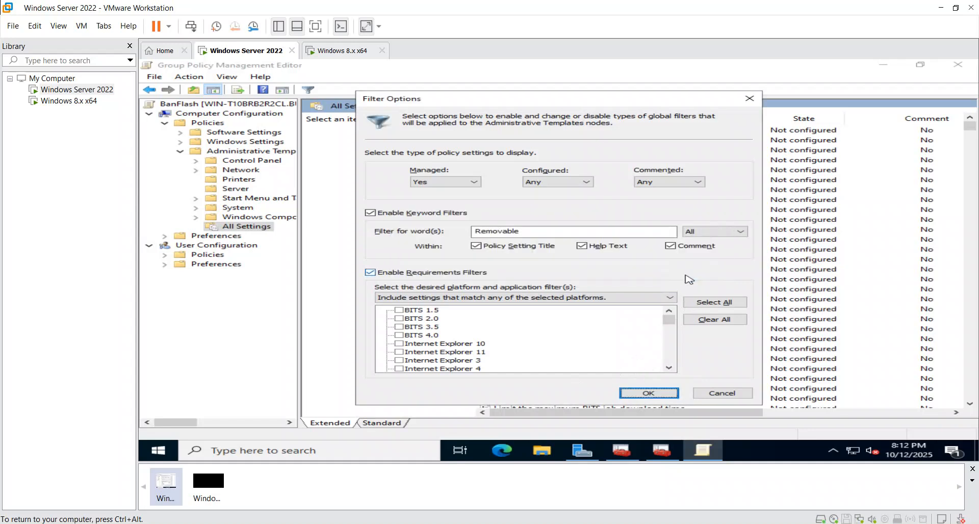
{"action": "left_click", "coordinate": [379, 275]}
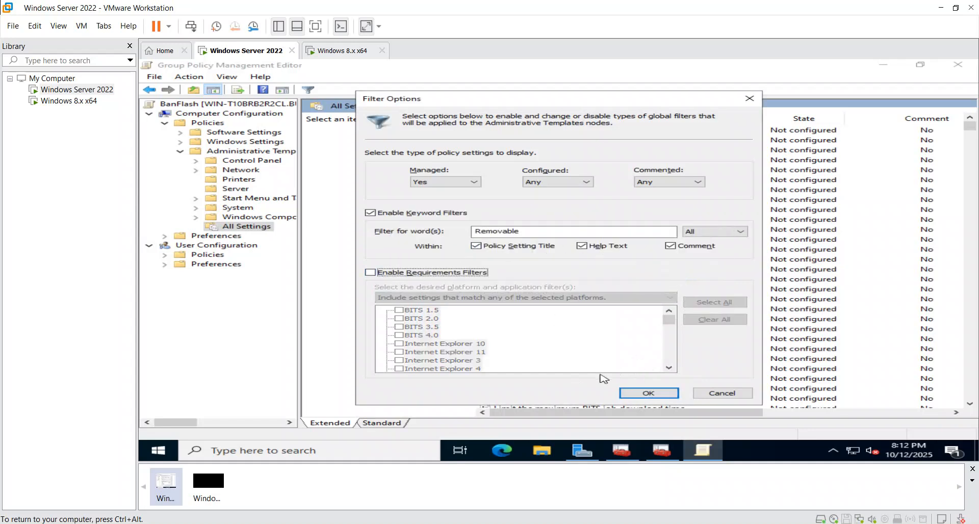
{"action": "left_click", "coordinate": [628, 391]}
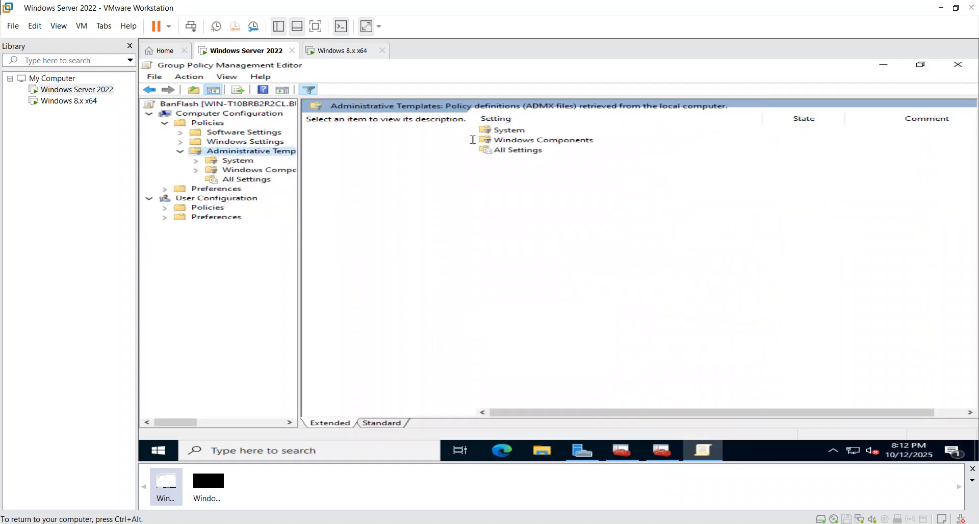
List all filtered computer settings under Administrative Templates and look through the removable storage policies
{"action": "left_click", "coordinate": [215, 181]}
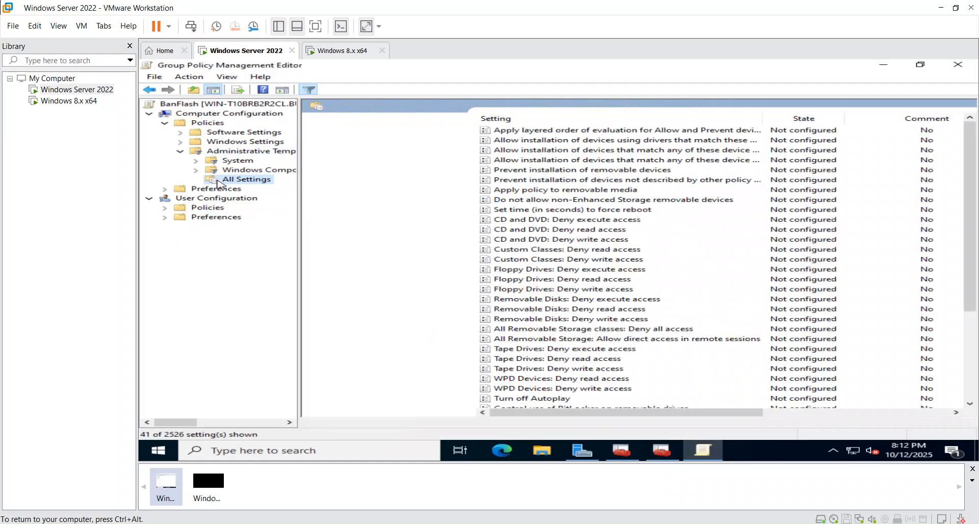
{"action": "scroll", "coordinate": [541, 293], "scroll_direction": "down", "scroll_amount": 5}
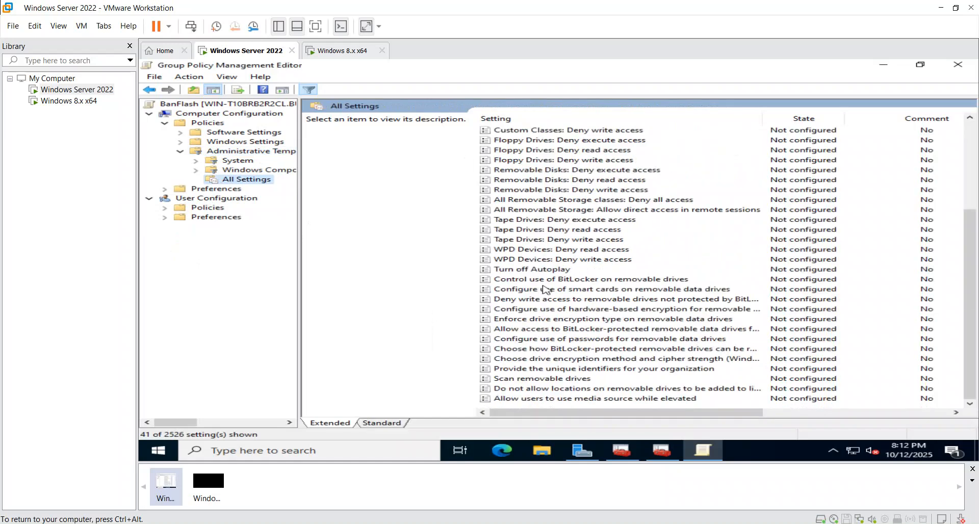
{"action": "scroll", "coordinate": [547, 289], "scroll_direction": "up", "scroll_amount": 5}
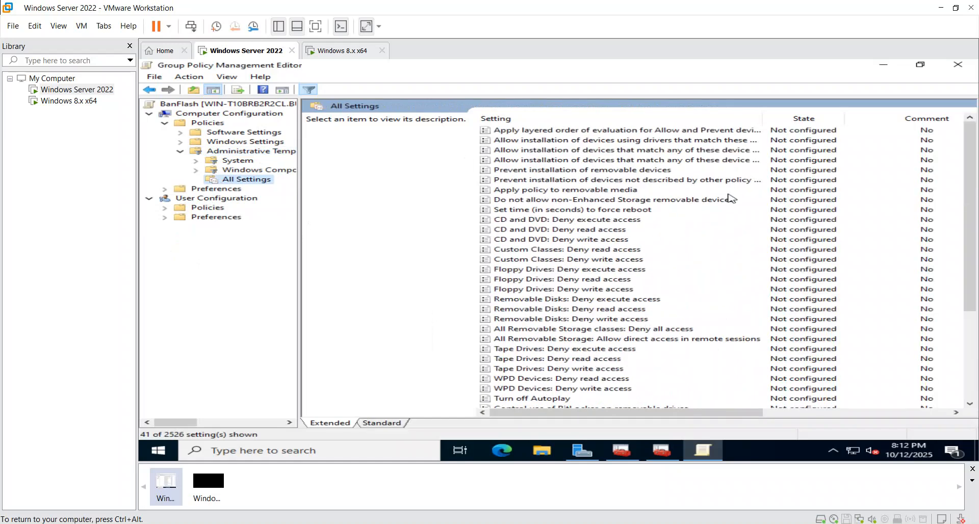
{"action": "left_click_drag", "start_coordinate": [973, 156], "coordinate": [973, 244]}
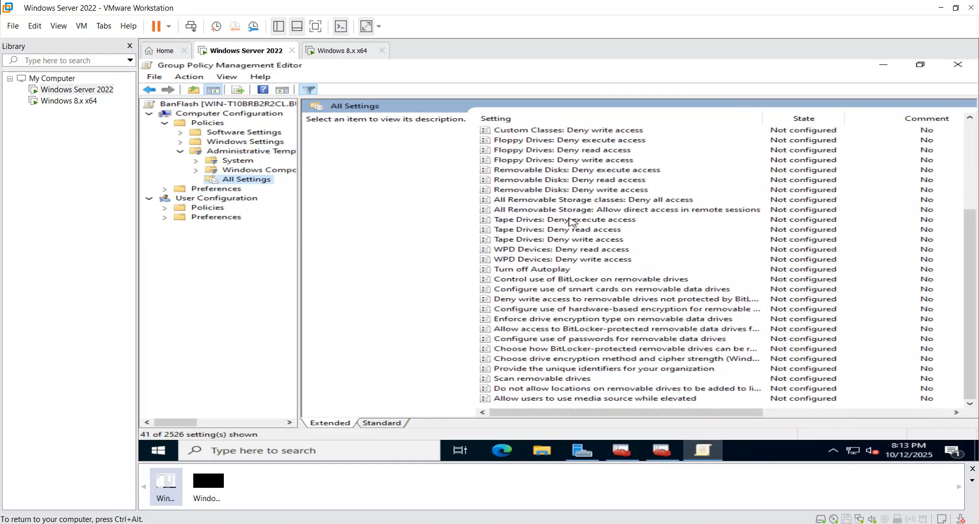
{"action": "scroll", "coordinate": [558, 342], "scroll_direction": "up", "scroll_amount": 5}
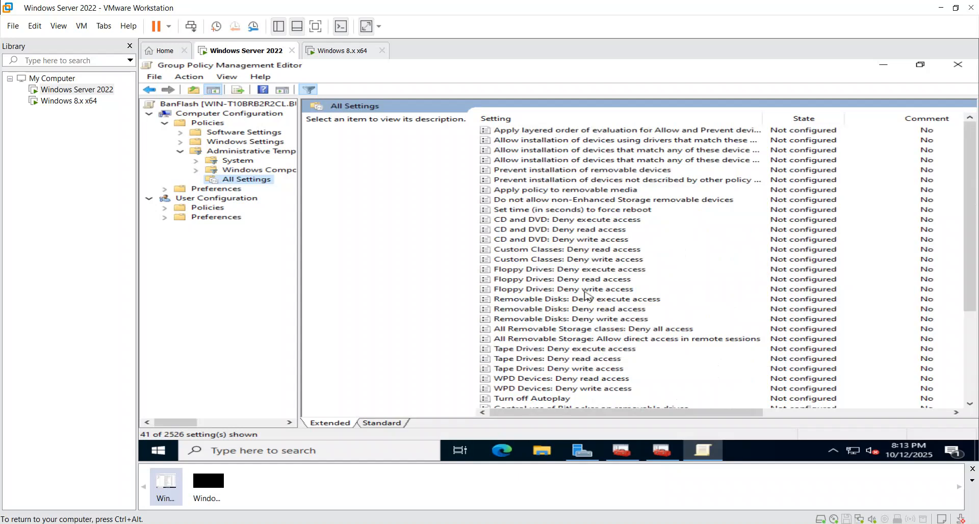
Enable the policy "All Removable Storage classes: Deny all access" and save the setting
{"action": "left_click", "coordinate": [591, 331]}
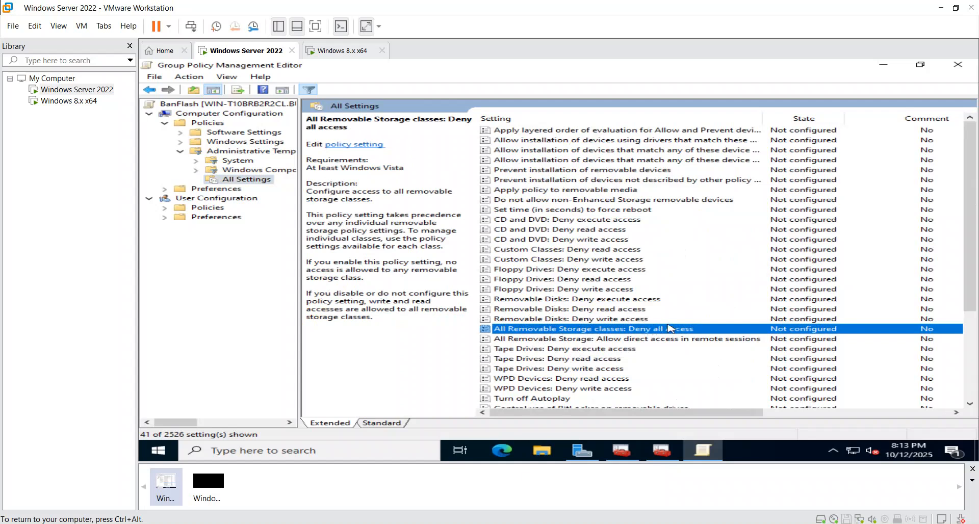
{"action": "double_click", "coordinate": [555, 334]}
{"action": "right_click", "coordinate": [555, 335]}
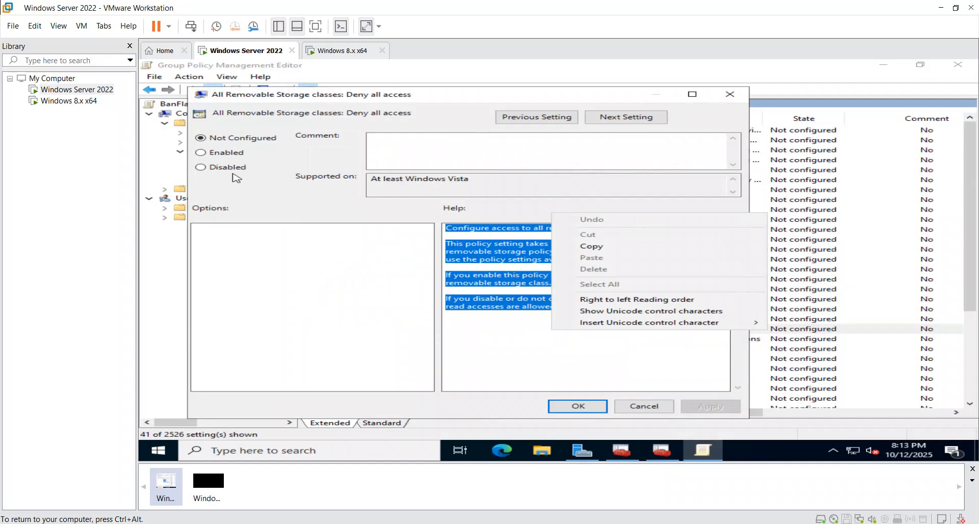
{"action": "left_click", "coordinate": [252, 189]}
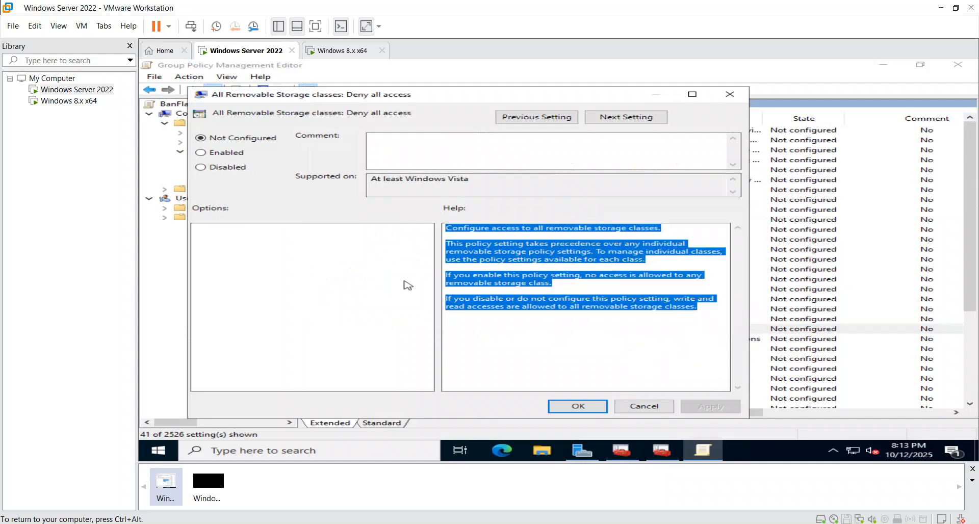
{"action": "left_click", "coordinate": [487, 307]}
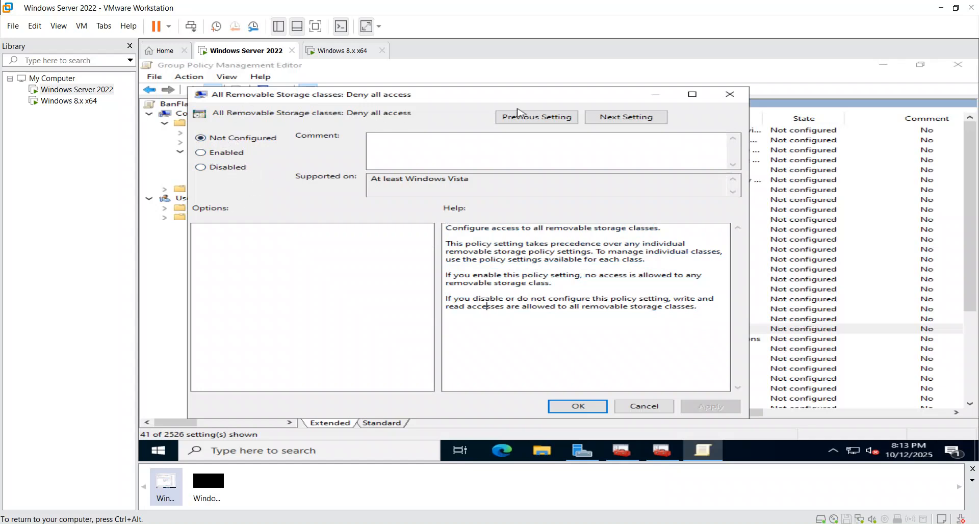
{"action": "left_click", "coordinate": [200, 152]}
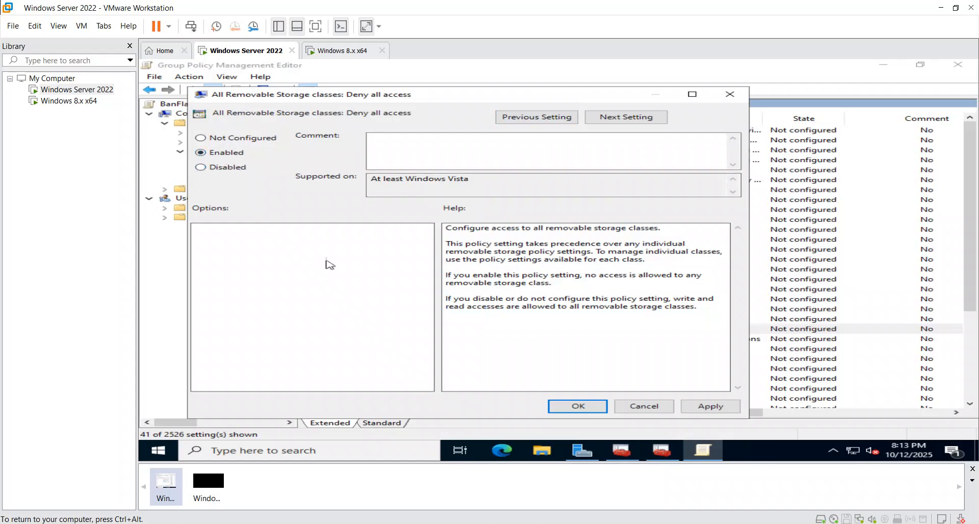
{"action": "left_click", "coordinate": [724, 411]}
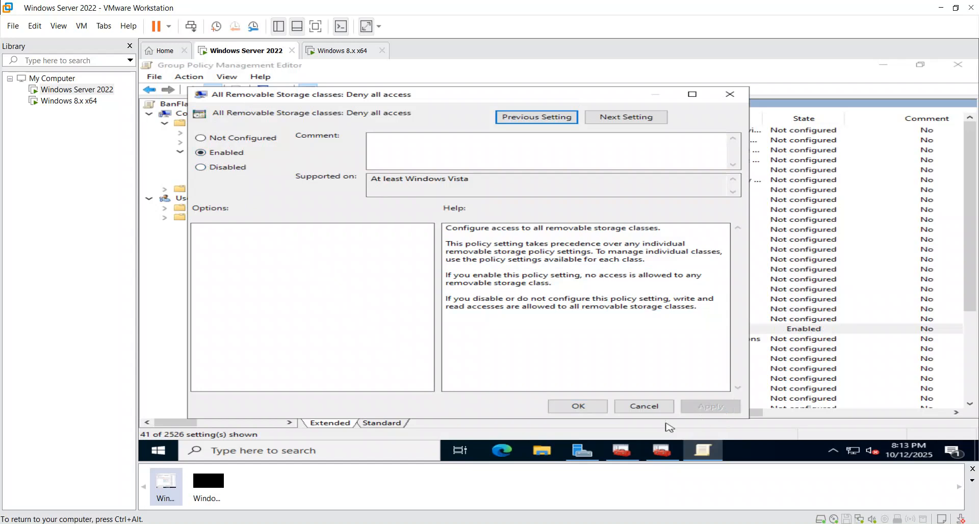
{"action": "left_click", "coordinate": [587, 408]}
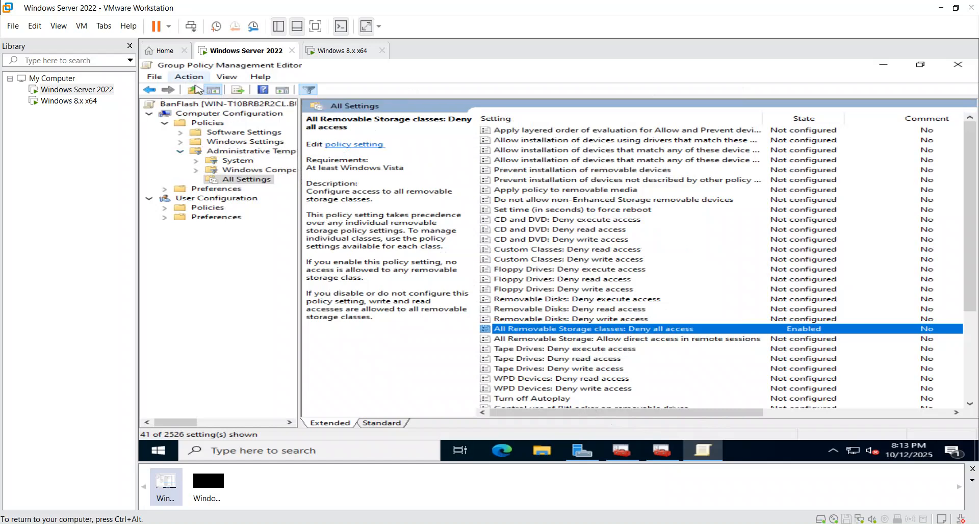
Exit the Group Policy Management Editor of the BanFlash GPO
{"action": "mouse_move", "coordinate": [621, 450]}
{"action": "left_click", "coordinate": [267, 108]}
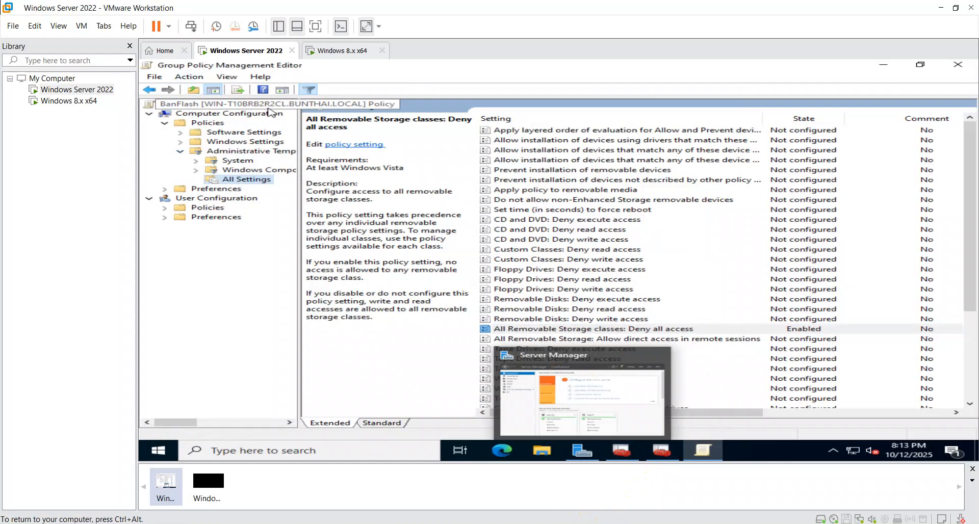
{"action": "left_click", "coordinate": [155, 79]}
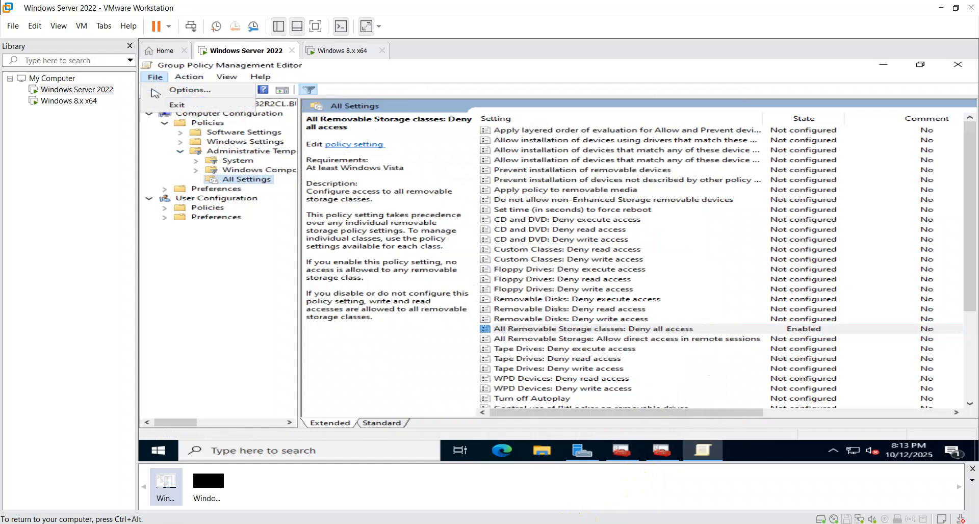
{"action": "left_click", "coordinate": [164, 104]}
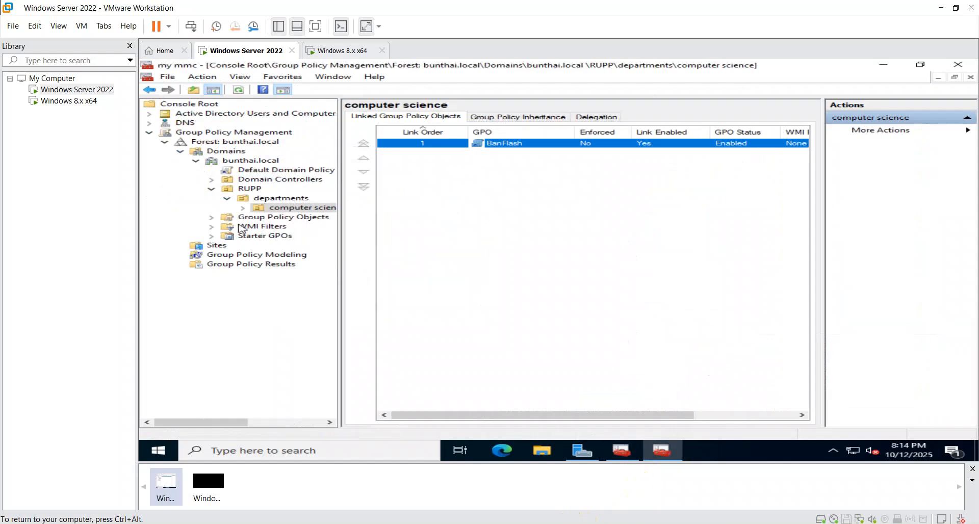
Expand the computer science organizational unit, select its BanFlash link and acknowledge the linked GPO notice
{"action": "left_click", "coordinate": [244, 208]}
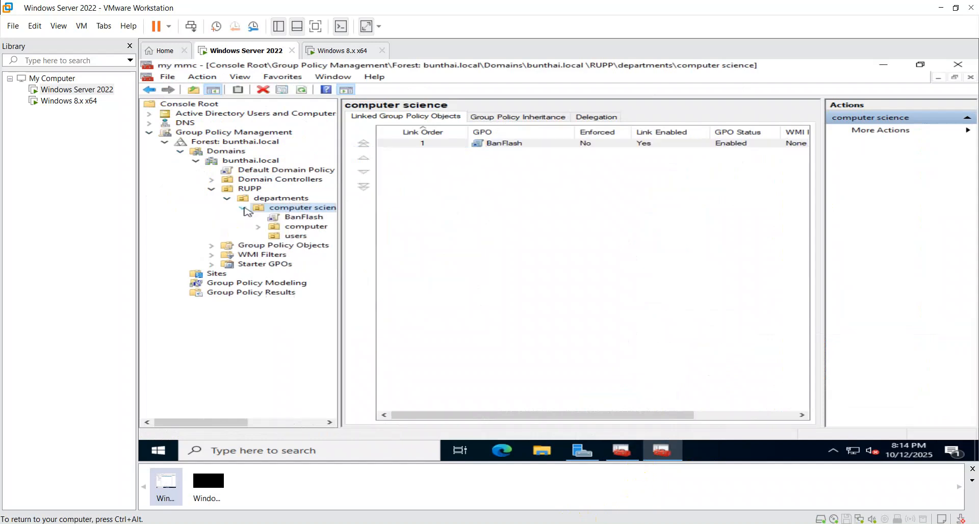
{"action": "left_click", "coordinate": [300, 218]}
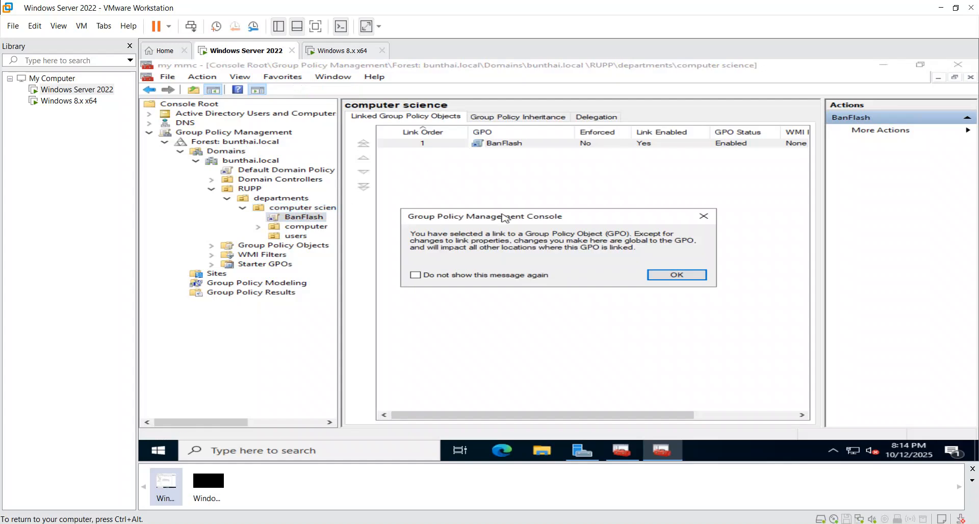
{"action": "left_click", "coordinate": [693, 278]}
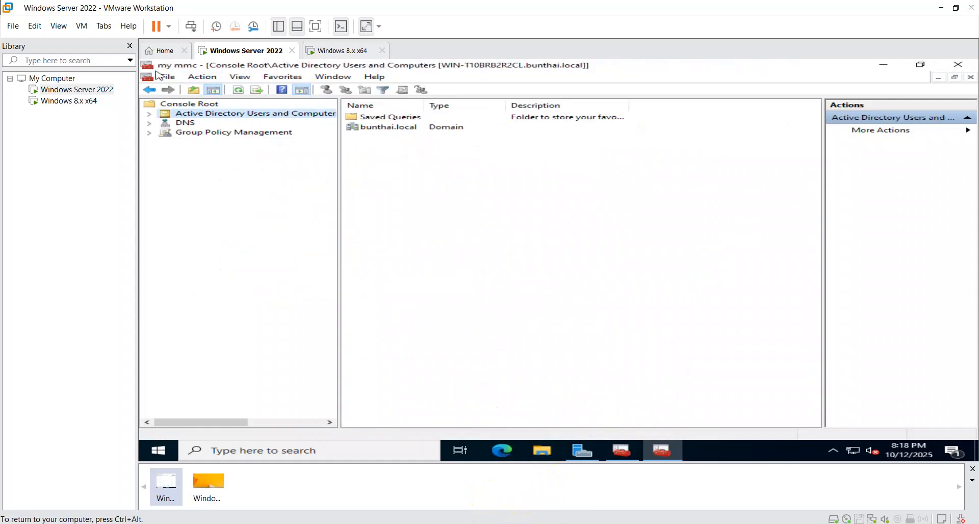
Save the my mmc console
{"action": "left_click", "coordinate": [168, 77]}
{"action": "key", "text": "Escape"}
{"action": "mouse_move", "coordinate": [193, 82]}
{"action": "left_click", "coordinate": [168, 76]}
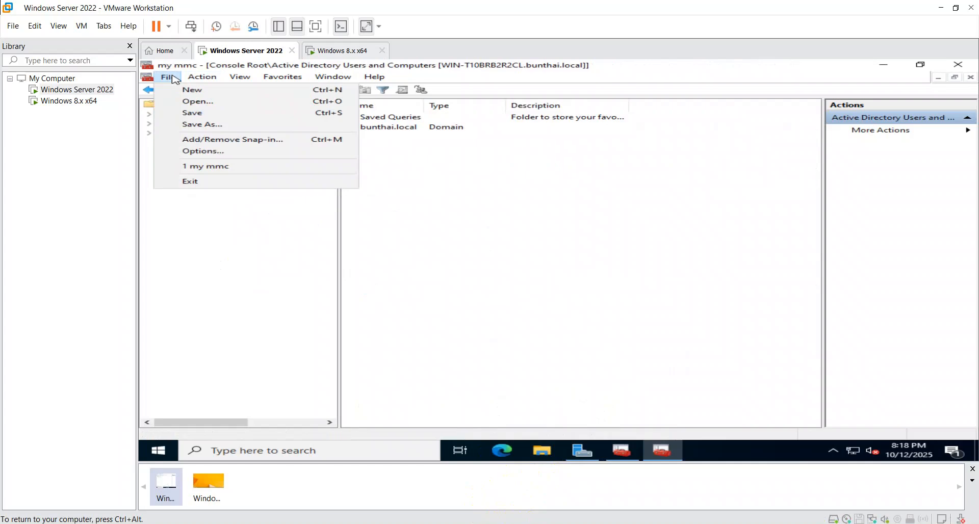
{"action": "left_click", "coordinate": [195, 116]}
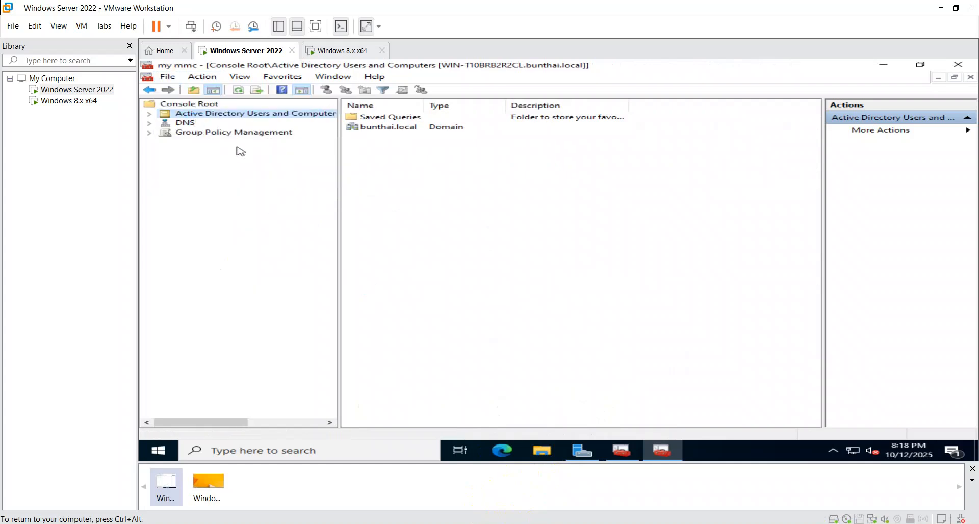
Open Command Prompt on the server and force a policy update with gpupdate /force
{"action": "left_click", "coordinate": [227, 452]}
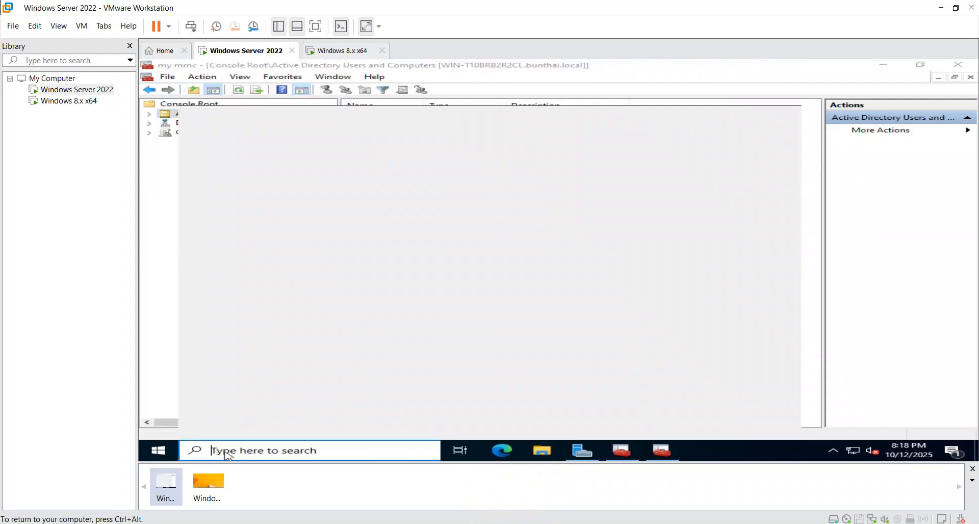
{"action": "type", "text": "cmd"}
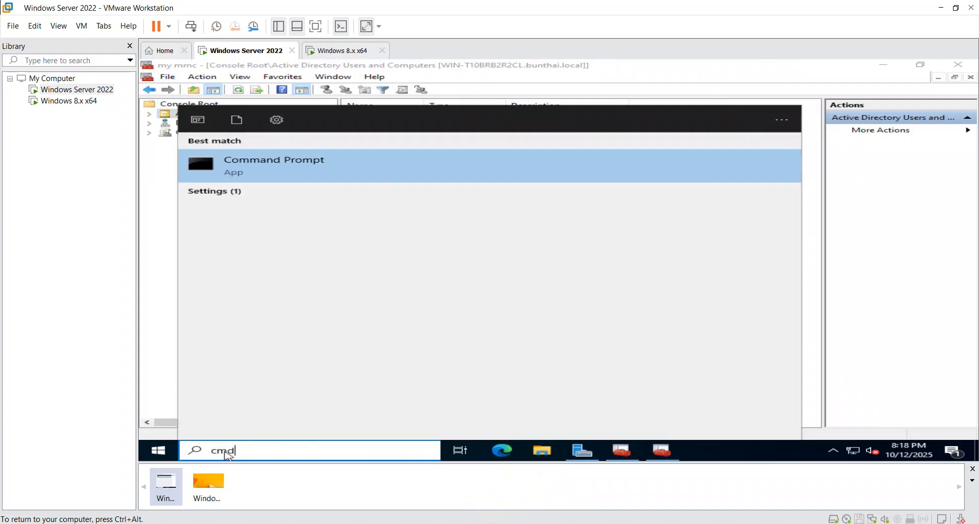
{"action": "key", "text": "Return"}
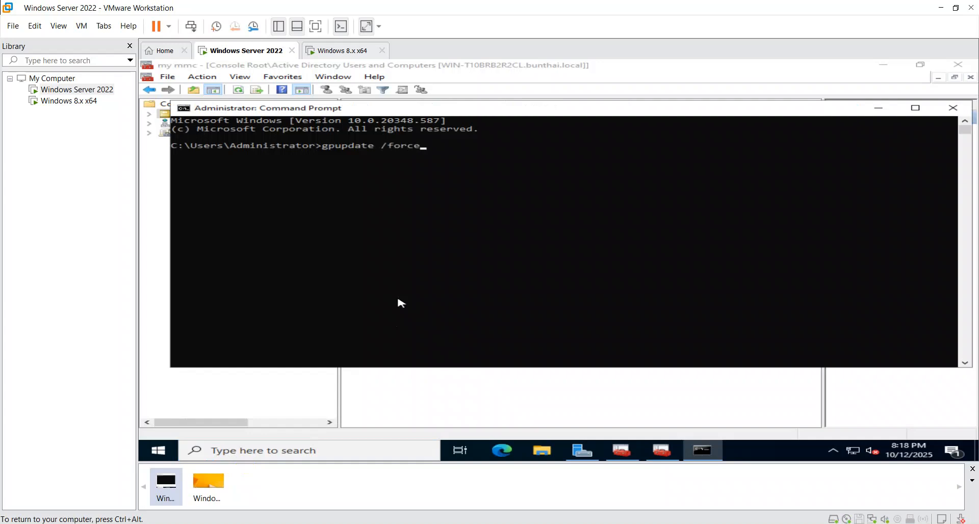
{"action": "key", "text": "Return"}
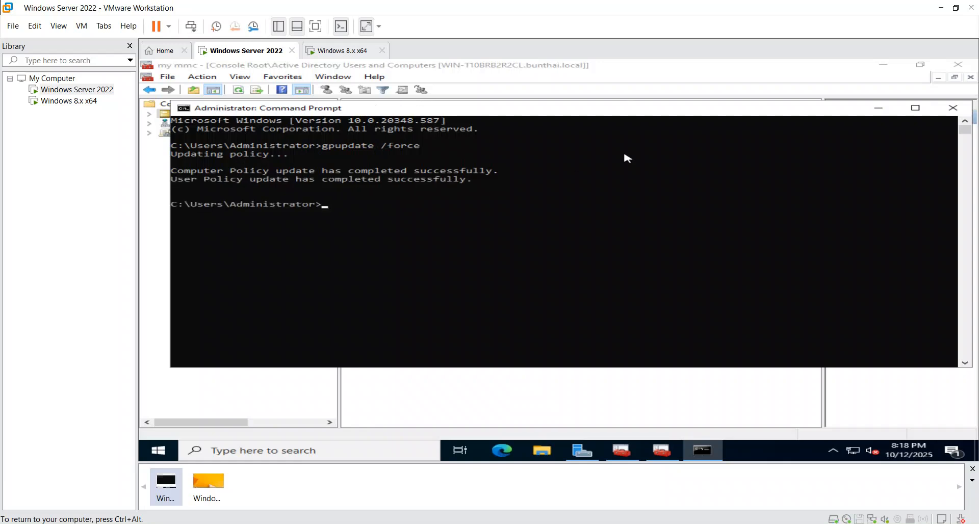
{"action": "left_click", "coordinate": [481, 237]}
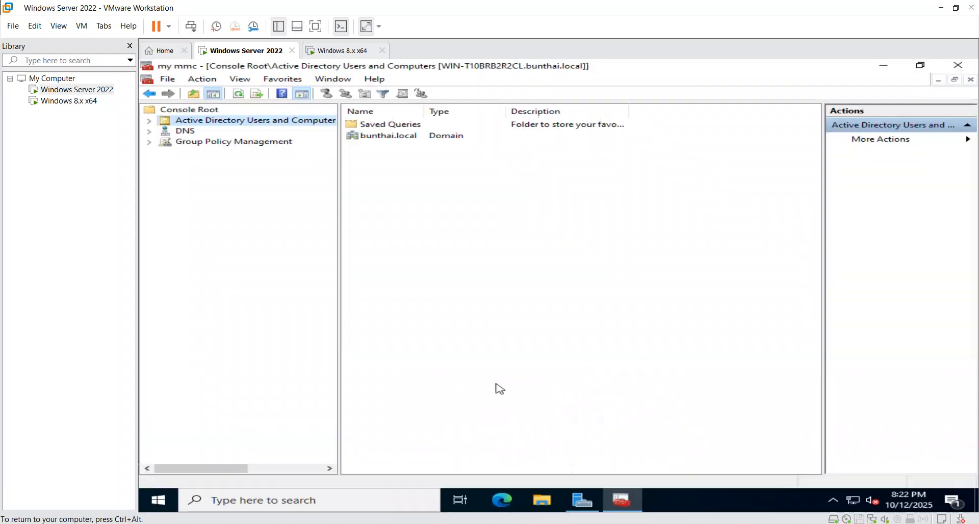
Switch to the Windows 8.x x64 virtual machine and refresh its desktop
{"action": "left_click", "coordinate": [334, 50]}
{"action": "left_click", "coordinate": [407, 274]}
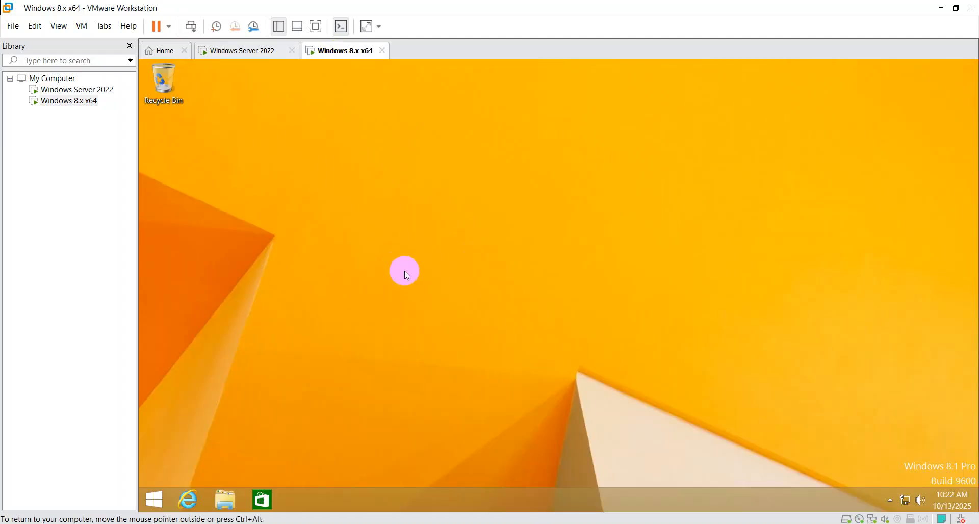
{"action": "right_click", "coordinate": [339, 211]}
{"action": "left_click", "coordinate": [375, 242]}
{"action": "right_click", "coordinate": [379, 227]}
{"action": "left_click", "coordinate": [417, 259]}
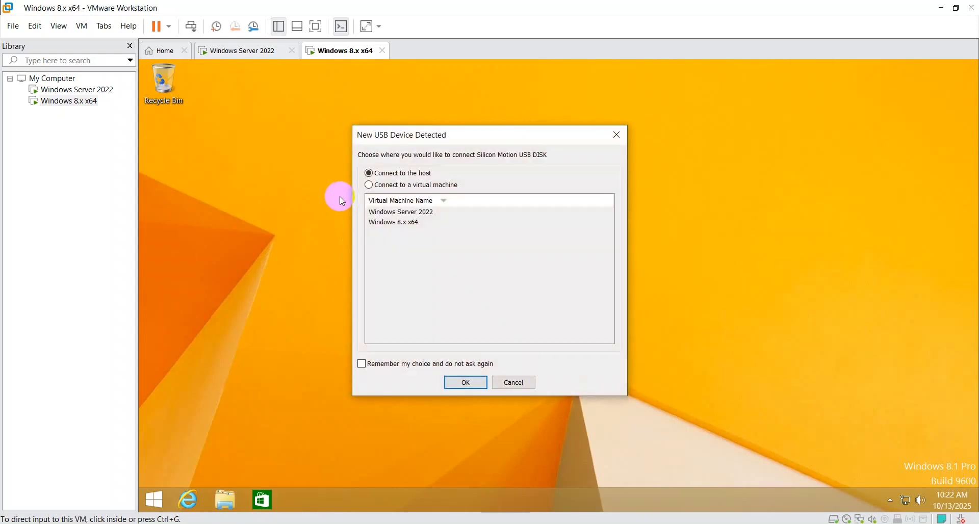
Connect the detected Silicon Motion USB DISK to the Windows 8.x x64 virtual machine
{"action": "left_click", "coordinate": [379, 186]}
{"action": "left_click", "coordinate": [390, 222]}
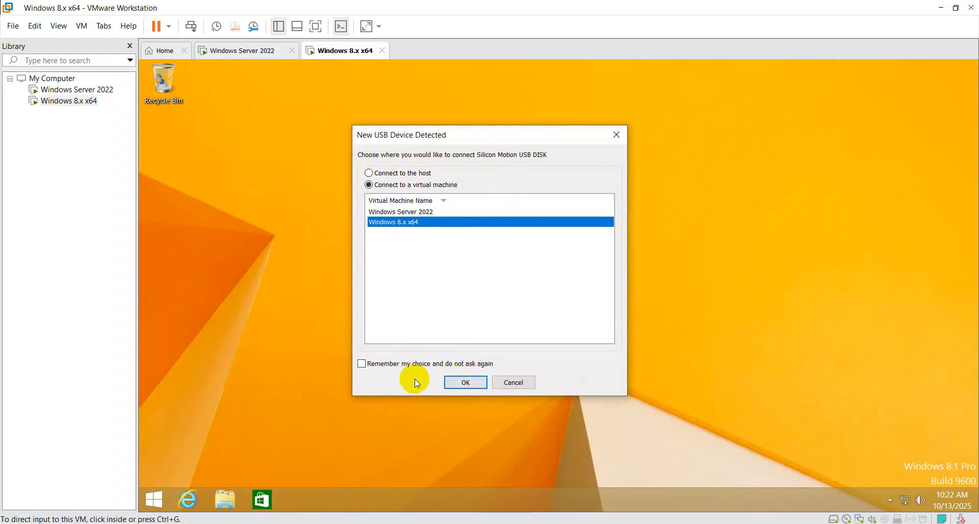
{"action": "left_click", "coordinate": [461, 388]}
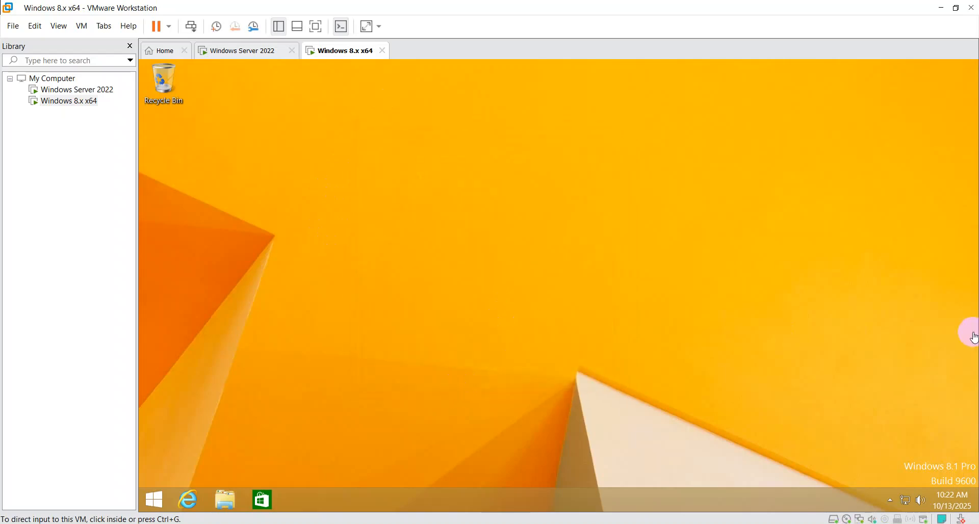
Check the hidden notification area icons on the Windows 8.1 client
{"action": "left_click", "coordinate": [892, 500]}
{"action": "left_click", "coordinate": [888, 499]}
{"action": "left_click", "coordinate": [889, 499]}
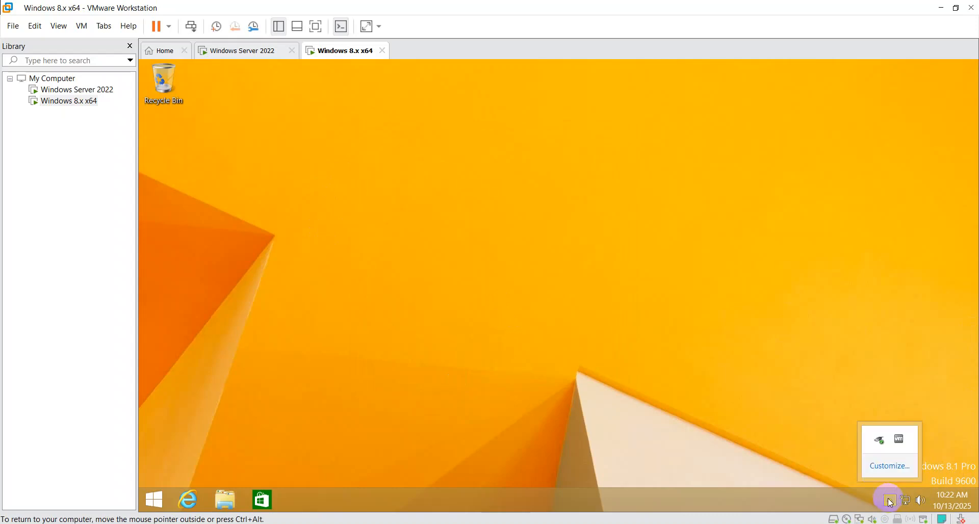
{"action": "left_click", "coordinate": [882, 442]}
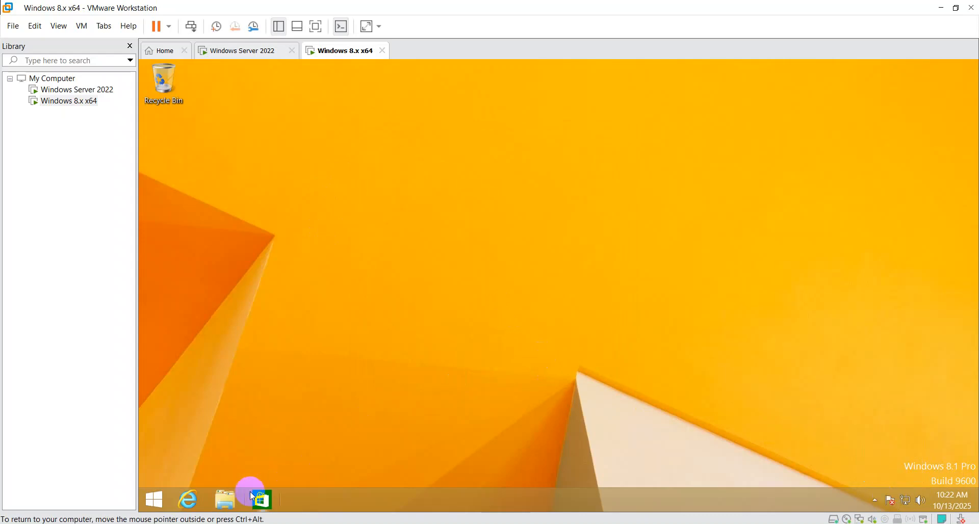
Try to open Removable Disk (E:) in File Explorer from the folder tree and from This PC, dismissing each message
{"action": "left_click", "coordinate": [225, 499]}
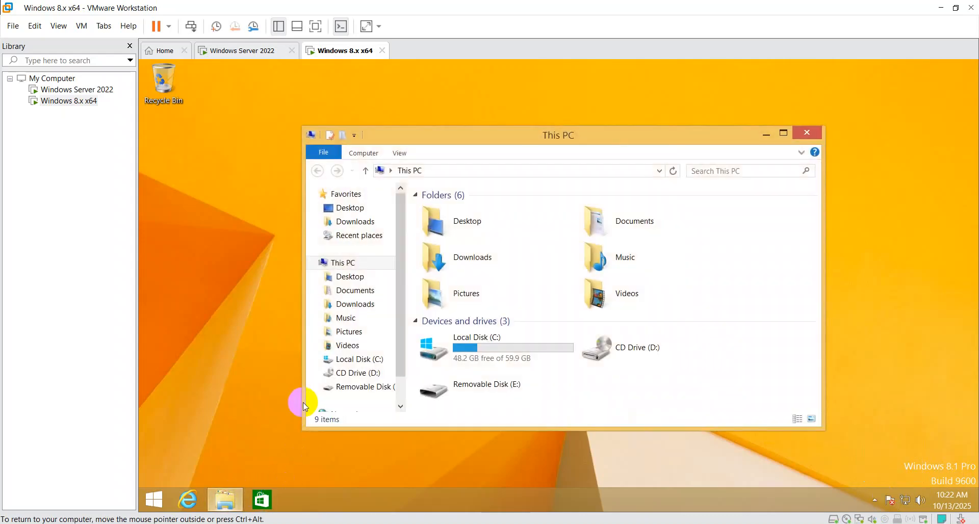
{"action": "left_click", "coordinate": [357, 387]}
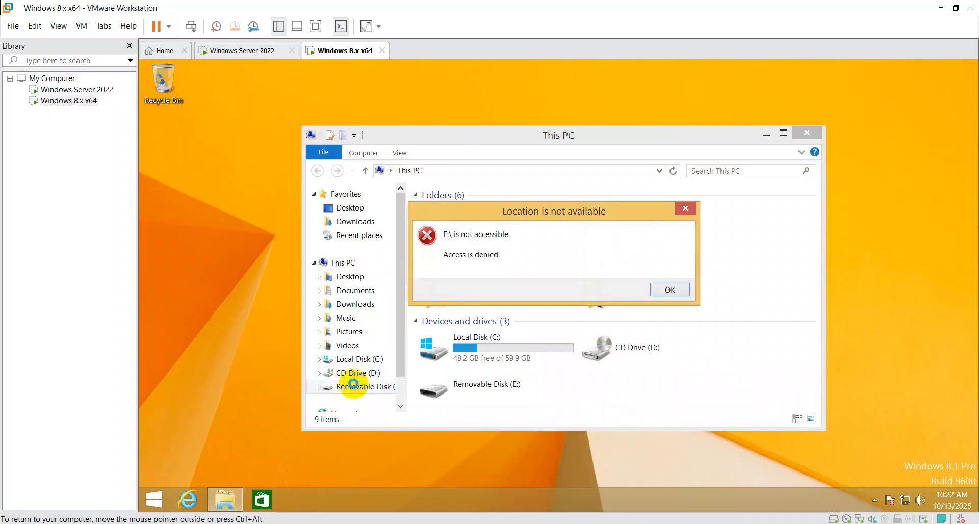
{"action": "left_click", "coordinate": [673, 289]}
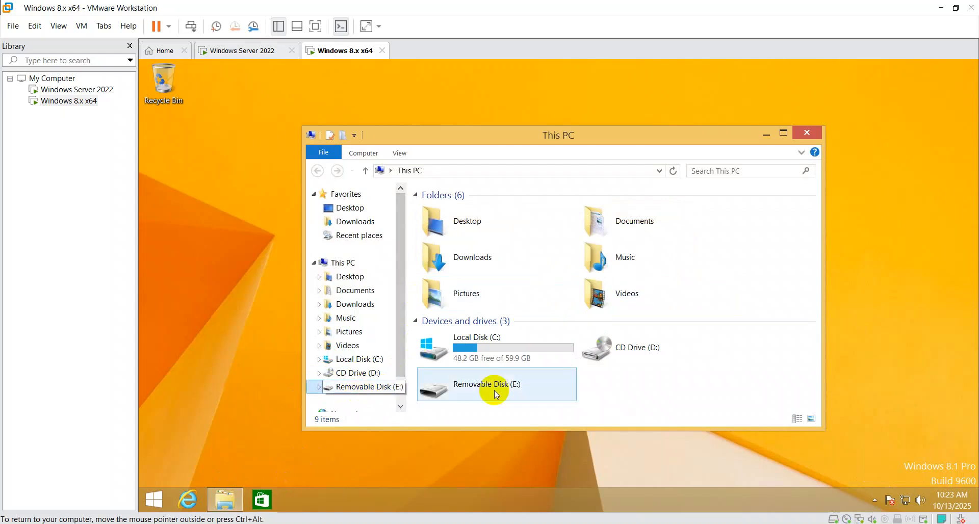
{"action": "double_click", "coordinate": [527, 386]}
{"action": "left_click", "coordinate": [664, 289]}
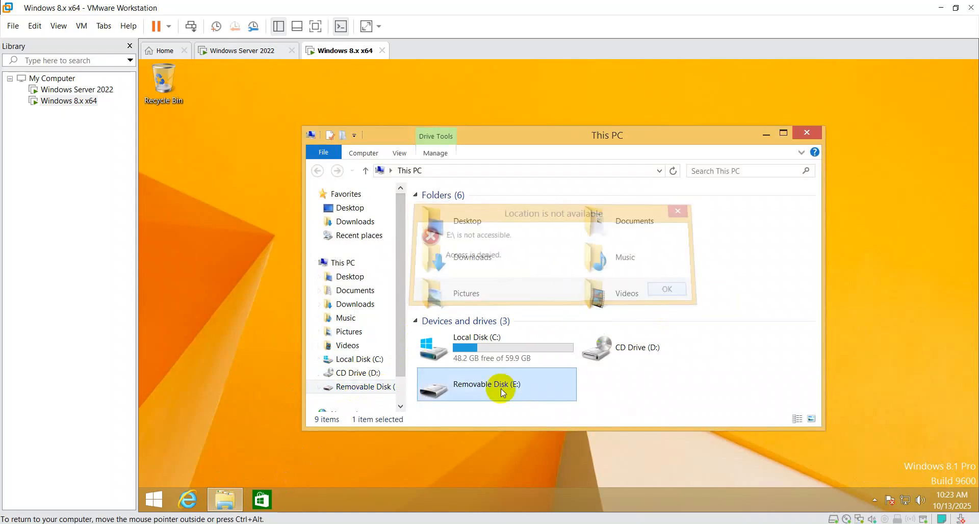
Retry opening Removable Disk (E:) from This PC several times, dismissing each message, and close File Explorer
{"action": "double_click", "coordinate": [494, 396]}
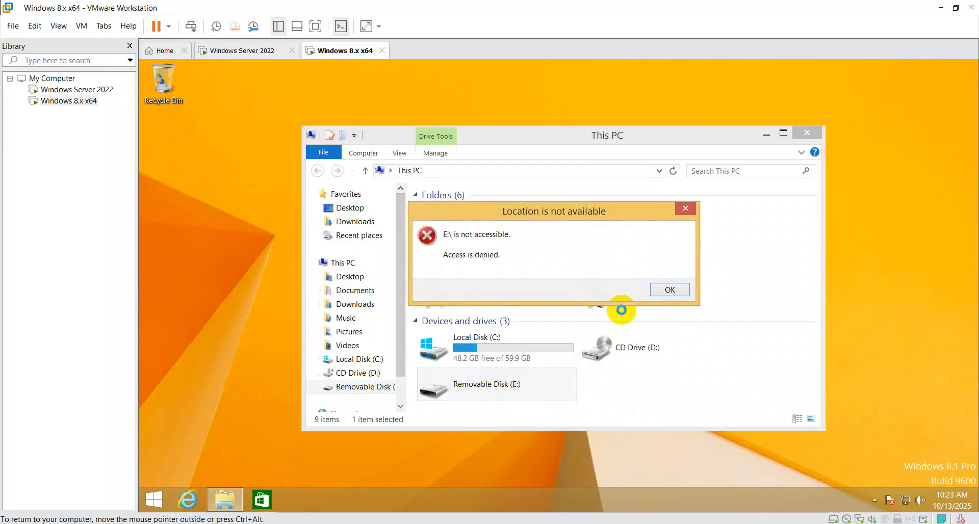
{"action": "left_click", "coordinate": [665, 286]}
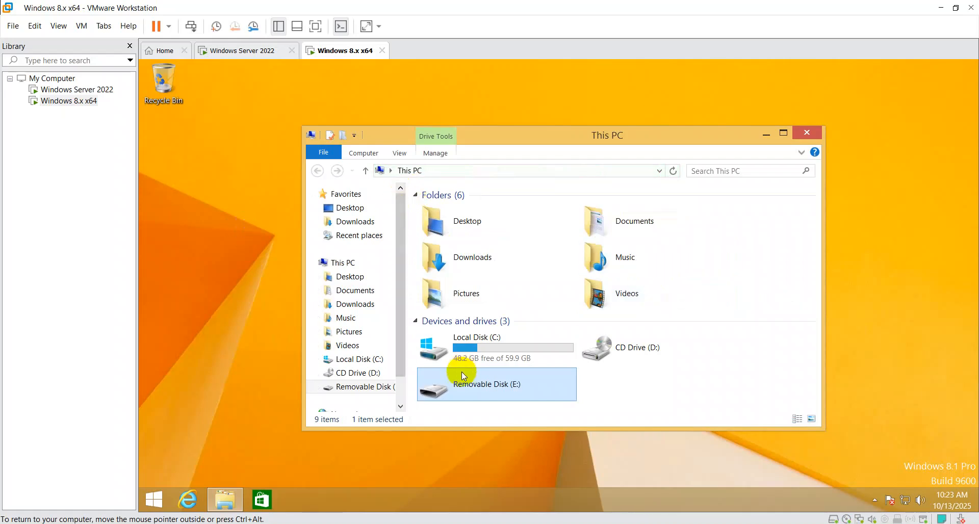
{"action": "double_click", "coordinate": [469, 395]}
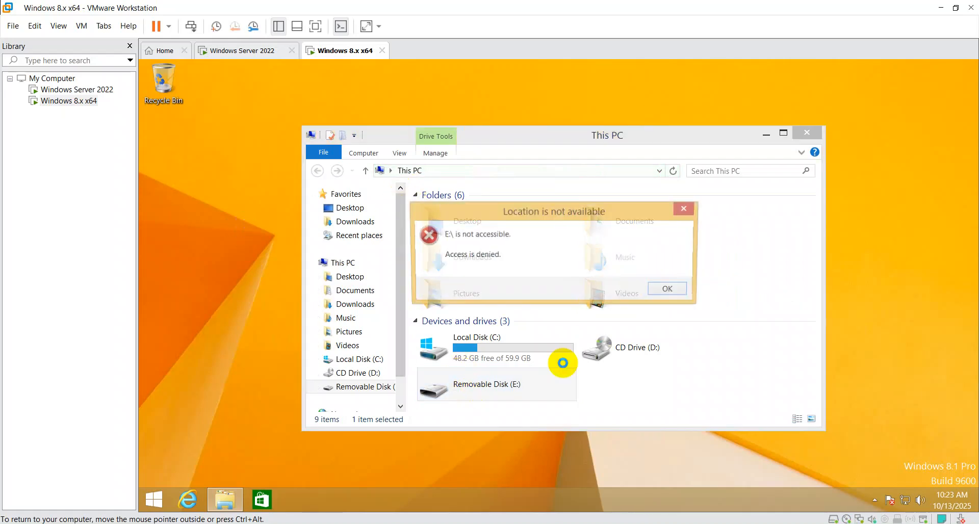
{"action": "left_click", "coordinate": [666, 287]}
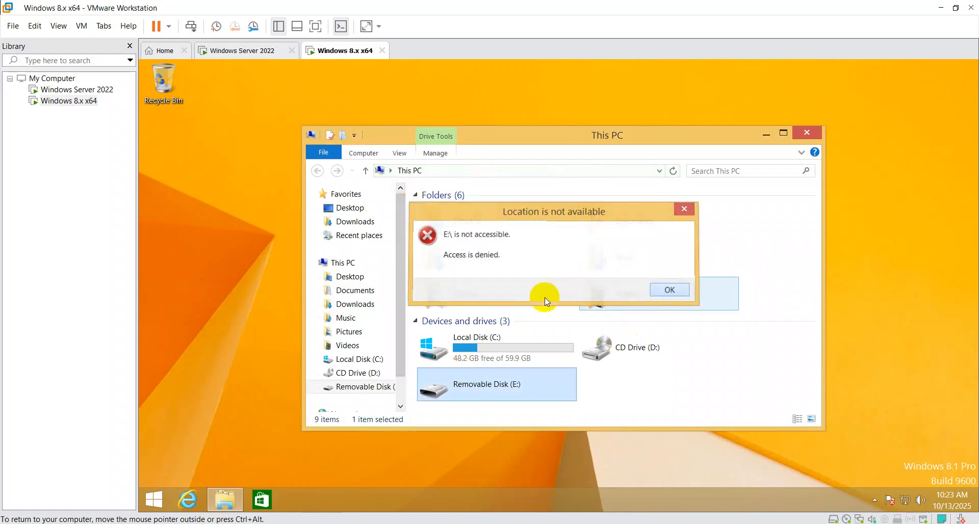
{"action": "left_click", "coordinate": [818, 134]}
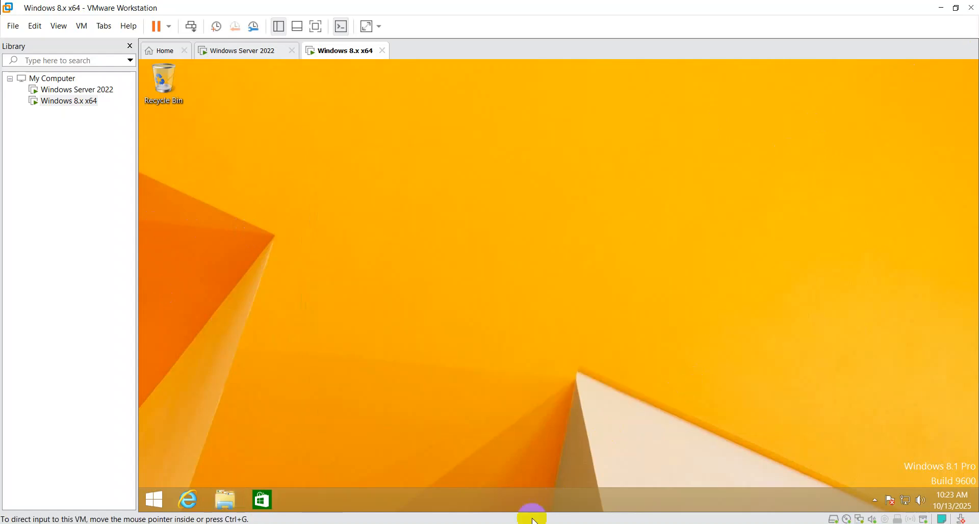
On the Windows Server 2022 virtual machine, examine the policies linked to RUPP's computer science unit and its users sub-unit in Group Policy Management
{"action": "left_click", "coordinate": [227, 51]}
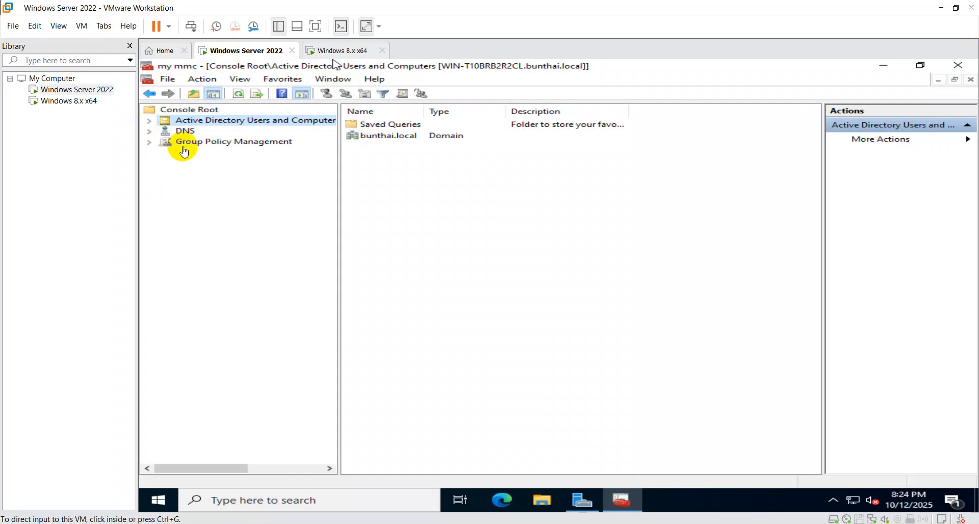
{"action": "left_click", "coordinate": [156, 150]}
{"action": "left_click", "coordinate": [149, 142]}
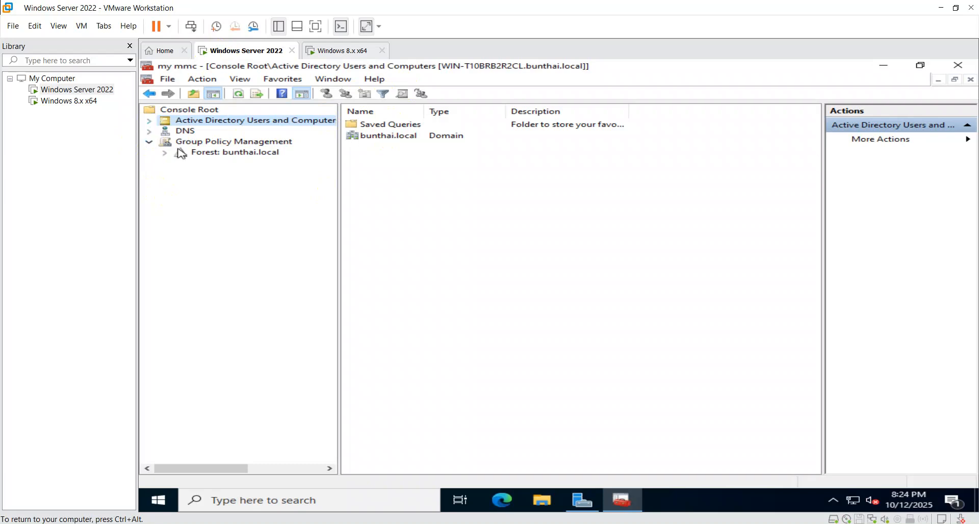
{"action": "left_click", "coordinate": [164, 153]}
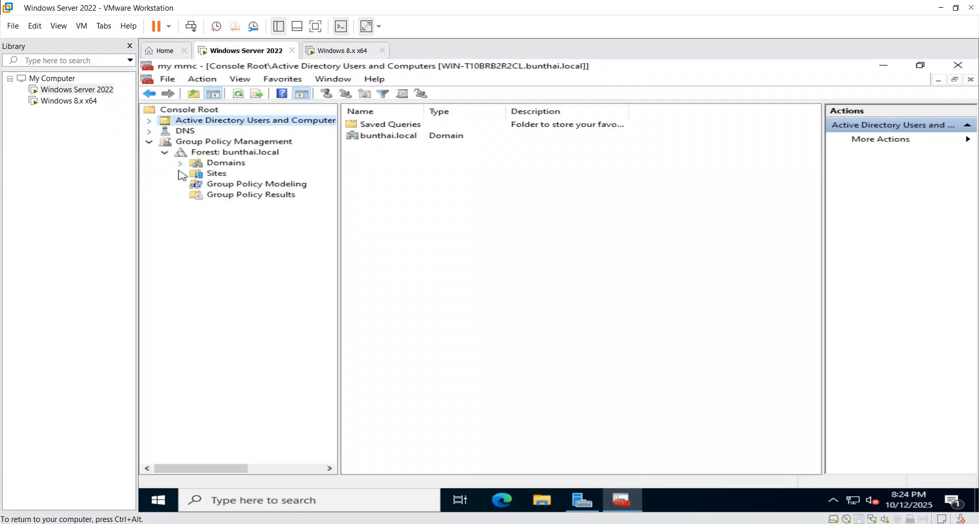
{"action": "left_click", "coordinate": [180, 164]}
{"action": "left_click", "coordinate": [196, 174]}
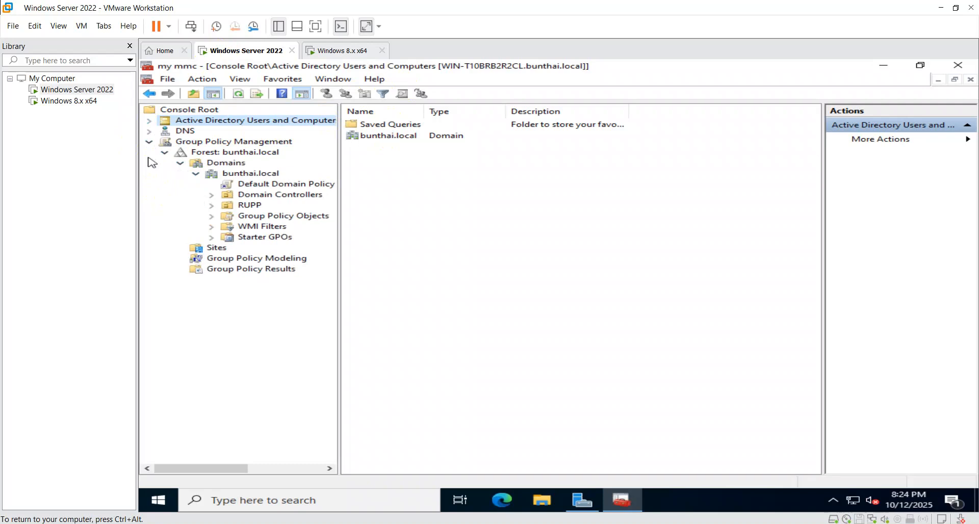
{"action": "left_click", "coordinate": [213, 205]}
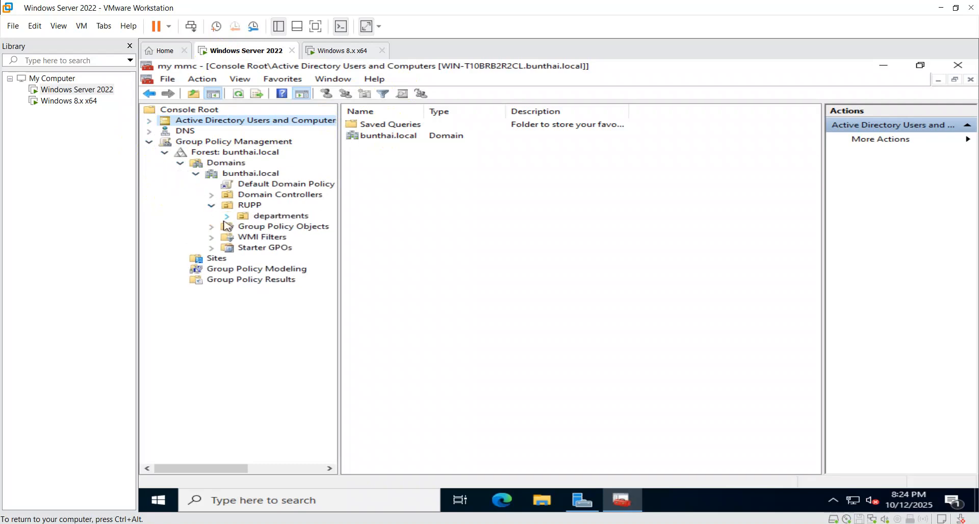
{"action": "left_click", "coordinate": [226, 216]}
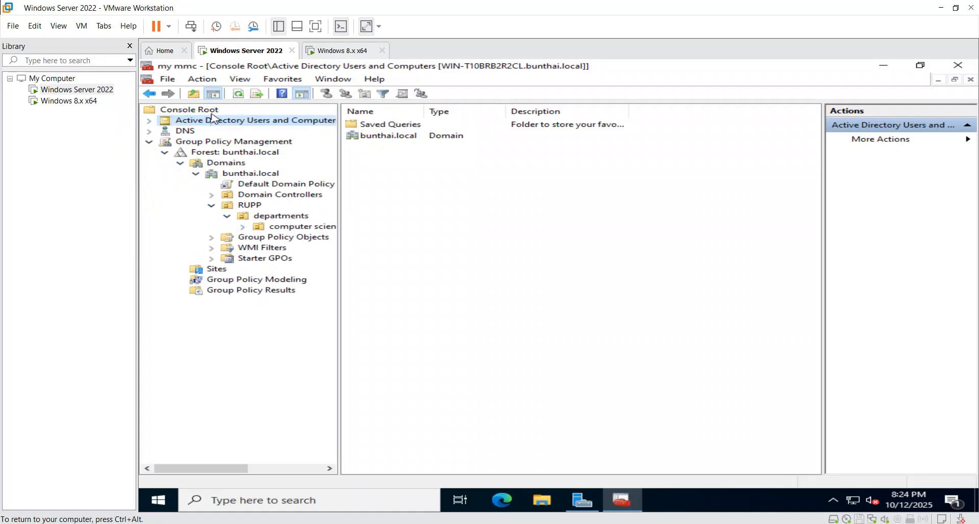
{"action": "left_click", "coordinate": [244, 227]}
{"action": "left_click", "coordinate": [291, 227]}
{"action": "left_click", "coordinate": [296, 259]}
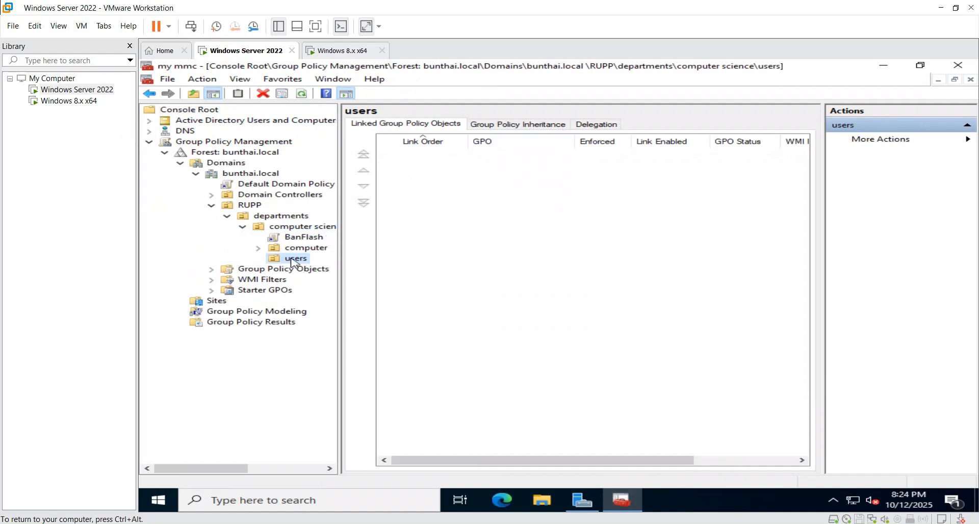
View the accounts and groups in the users unit under RUPP, departments, computer science in Active Directory Users and Computers
{"action": "left_click", "coordinate": [149, 131]}
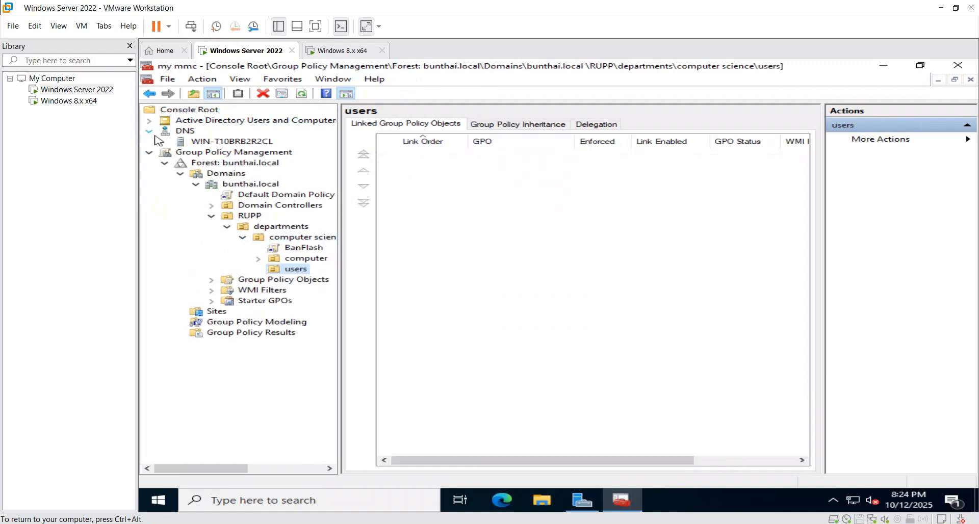
{"action": "left_click", "coordinate": [149, 121]}
{"action": "left_click", "coordinate": [164, 142]}
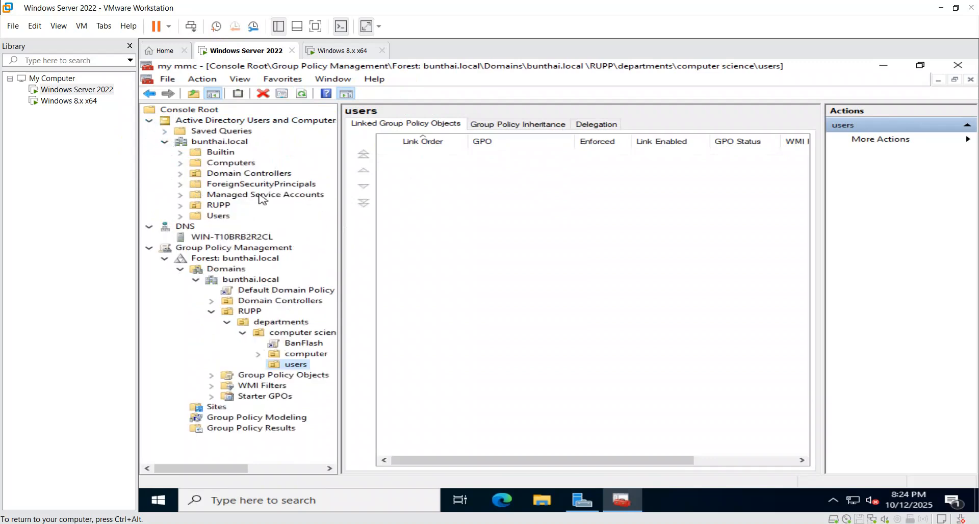
{"action": "left_click", "coordinate": [179, 205]}
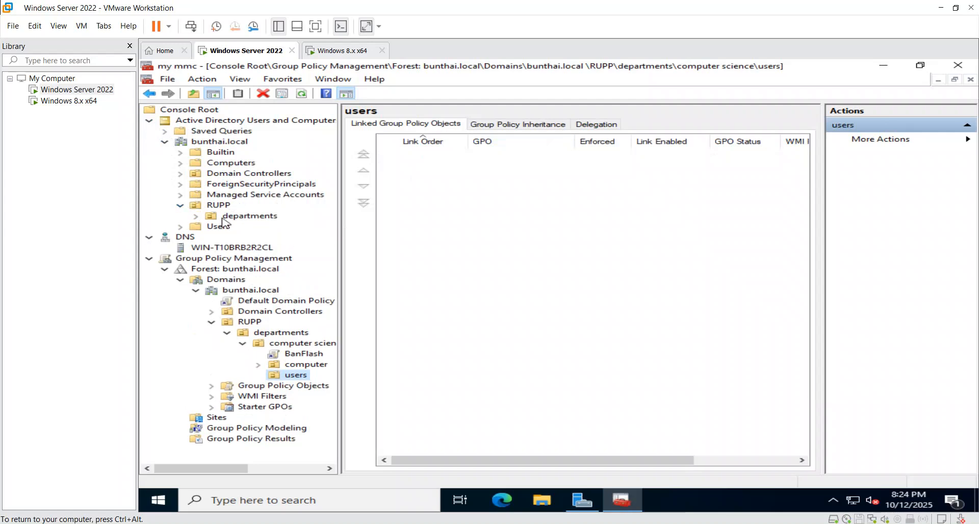
{"action": "left_click", "coordinate": [196, 216]}
{"action": "double_click", "coordinate": [213, 227]}
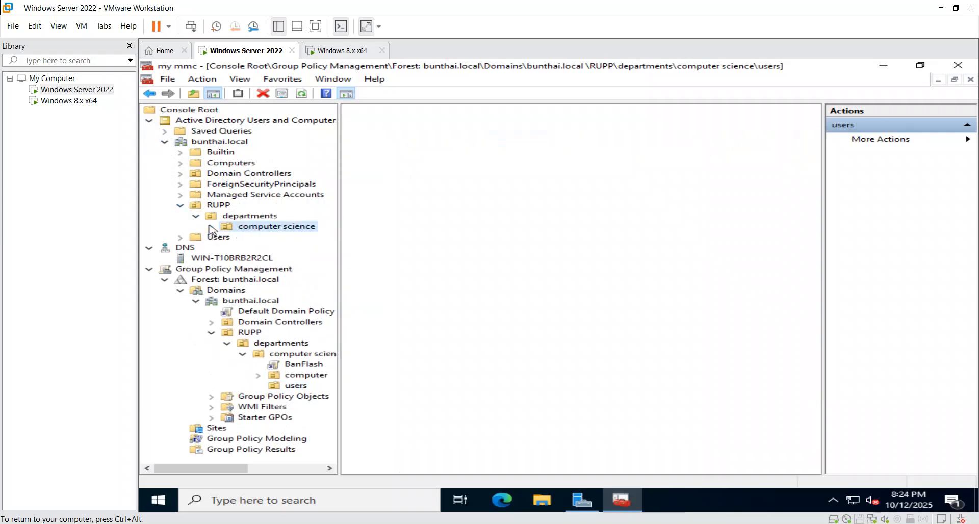
{"action": "left_click", "coordinate": [264, 248]}
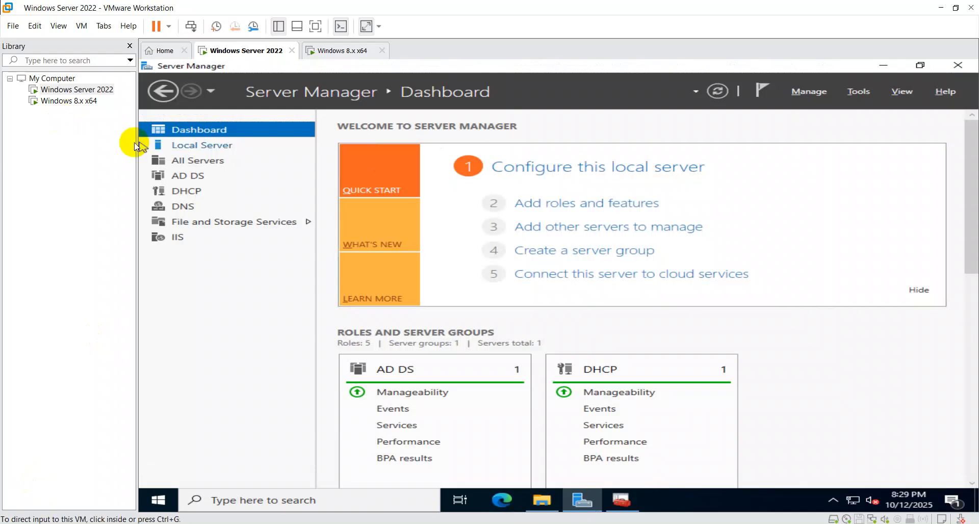
Minimize Server Manager, view the dog picture from Downloads in Paint, and close both Paint and File Explorer
{"action": "left_click", "coordinate": [884, 64]}
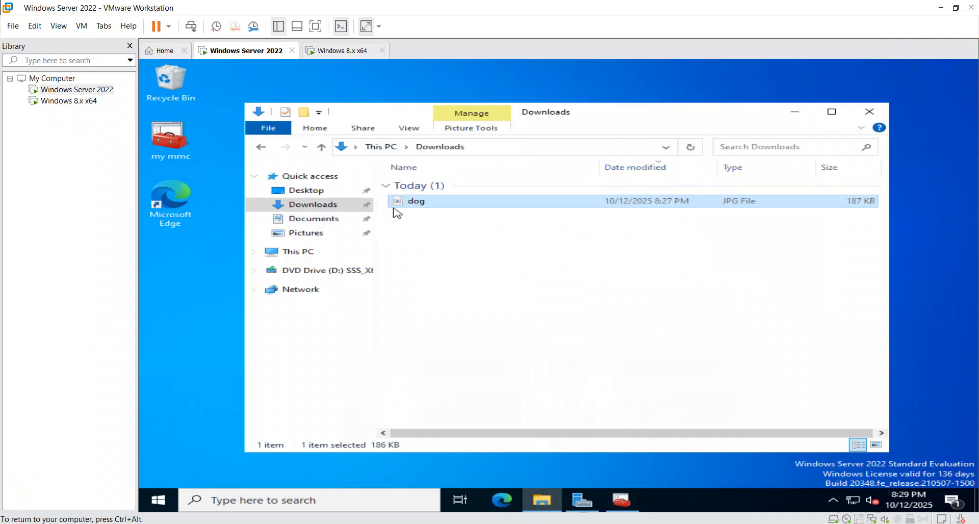
{"action": "double_click", "coordinate": [424, 202]}
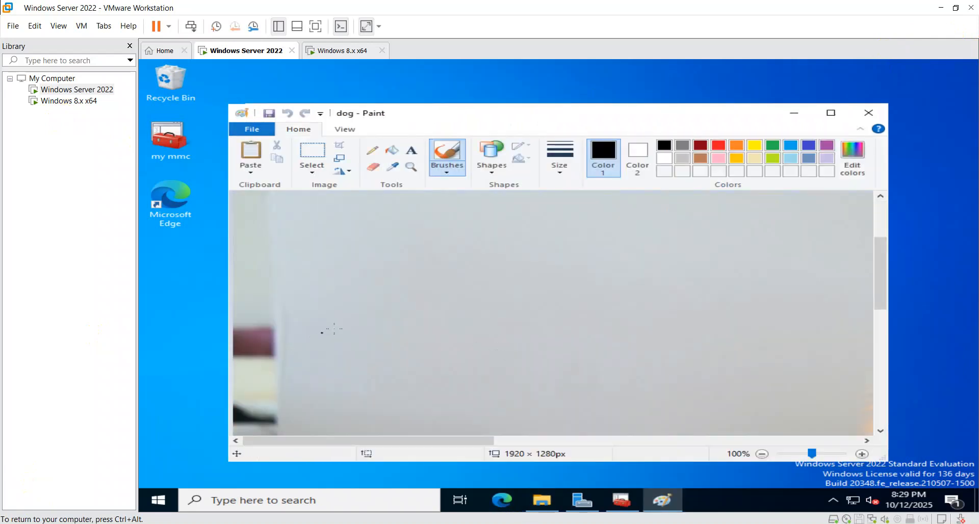
{"action": "scroll", "coordinate": [403, 306], "scroll_direction": "down", "scroll_amount": 3}
{"action": "scroll", "coordinate": [413, 294], "scroll_direction": "up", "scroll_amount": 3}
{"action": "scroll", "coordinate": [514, 312], "scroll_direction": "down", "scroll_amount": 3}
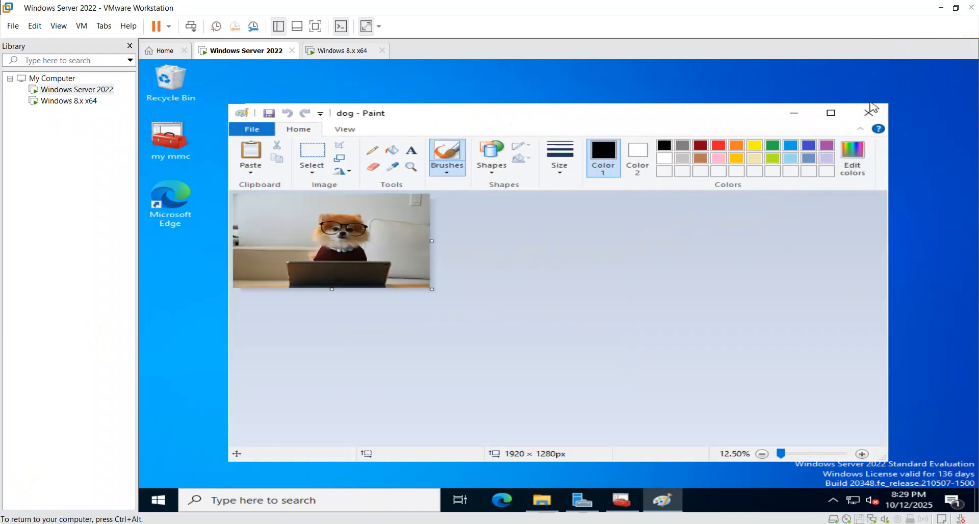
{"action": "left_click", "coordinate": [869, 112]}
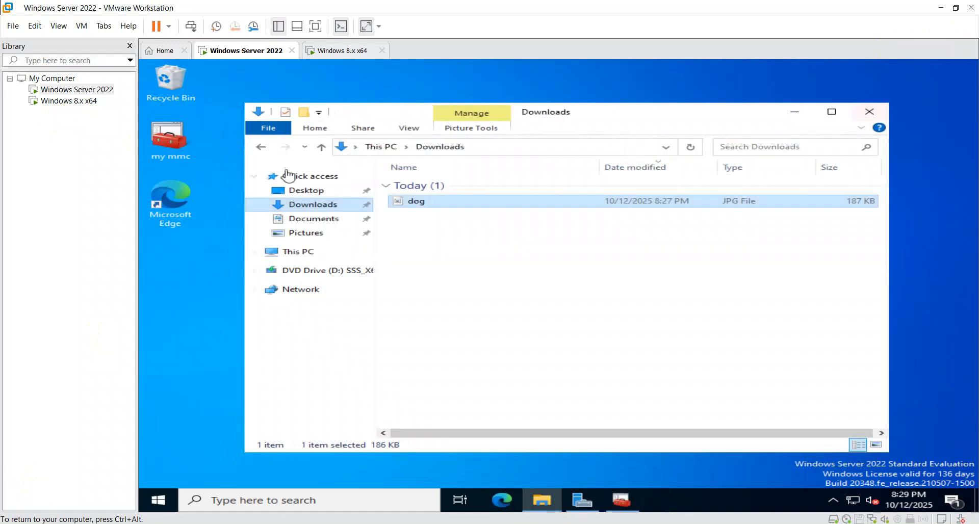
{"action": "left_click", "coordinate": [869, 111]}
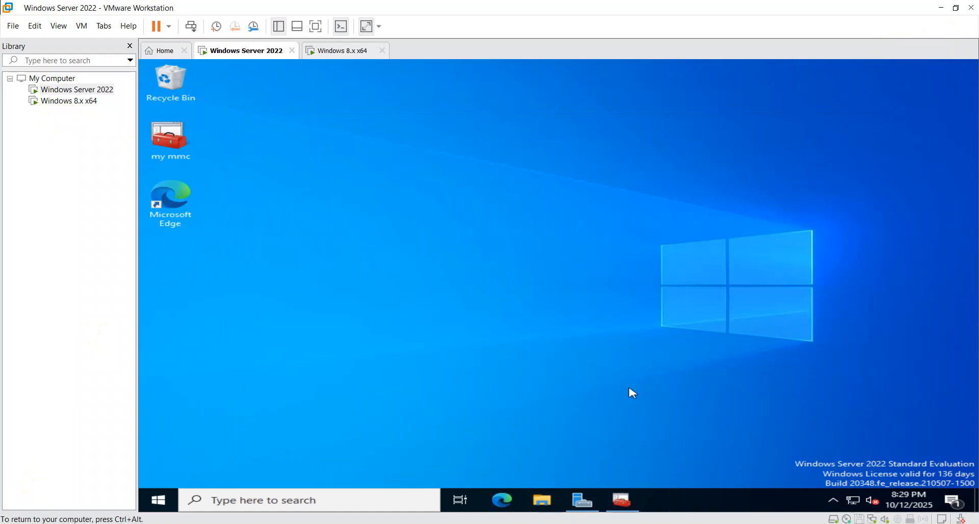
Restore the my mmc console and add the Shared Folders snap-in for the local computer with the All view
{"action": "left_click", "coordinate": [621, 501]}
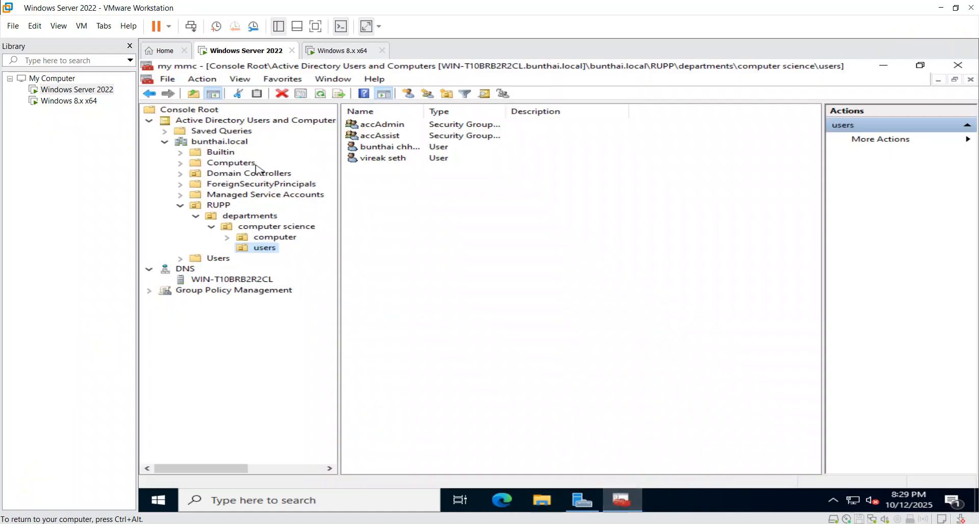
{"action": "left_click", "coordinate": [149, 121]}
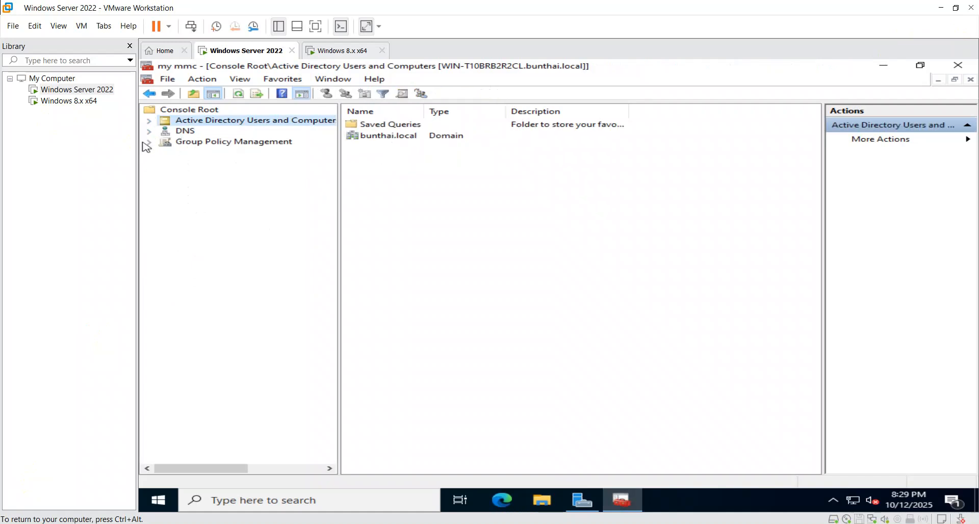
{"action": "left_click", "coordinate": [202, 79]}
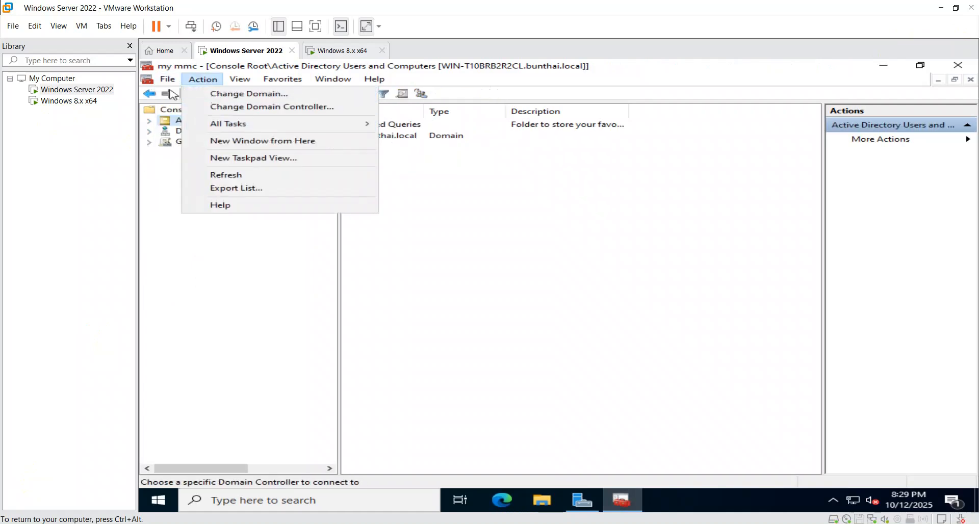
{"action": "mouse_move", "coordinate": [167, 79]}
{"action": "left_click", "coordinate": [235, 149]}
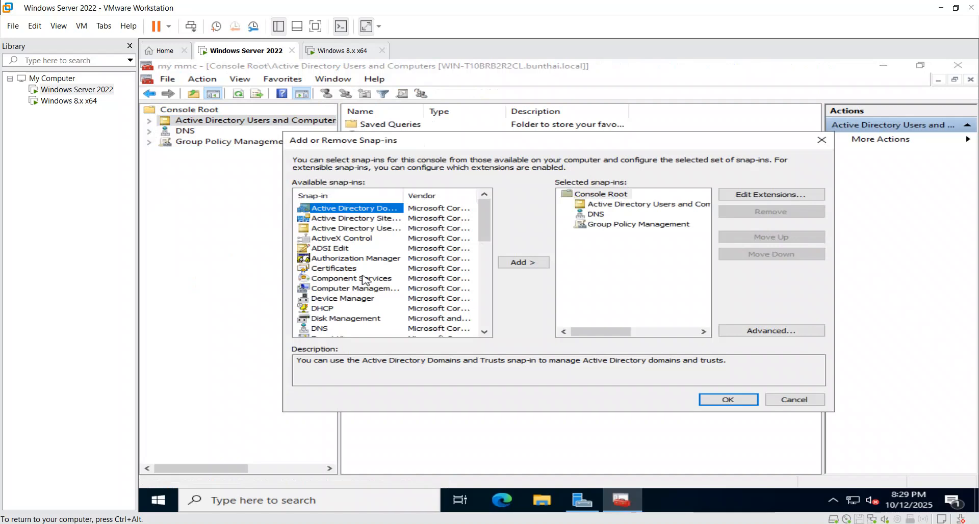
{"action": "scroll", "coordinate": [372, 275], "scroll_direction": "down", "scroll_amount": 4}
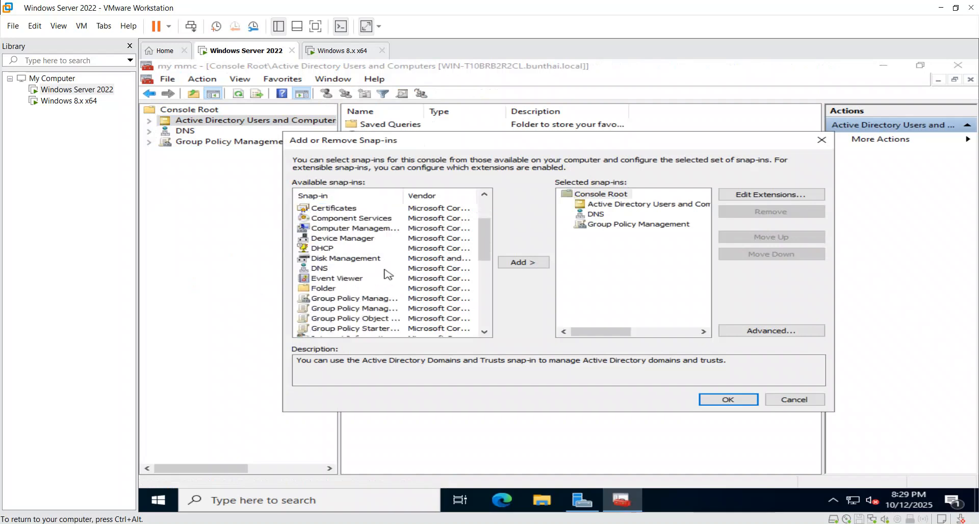
{"action": "scroll", "coordinate": [386, 273], "scroll_direction": "down", "scroll_amount": 6}
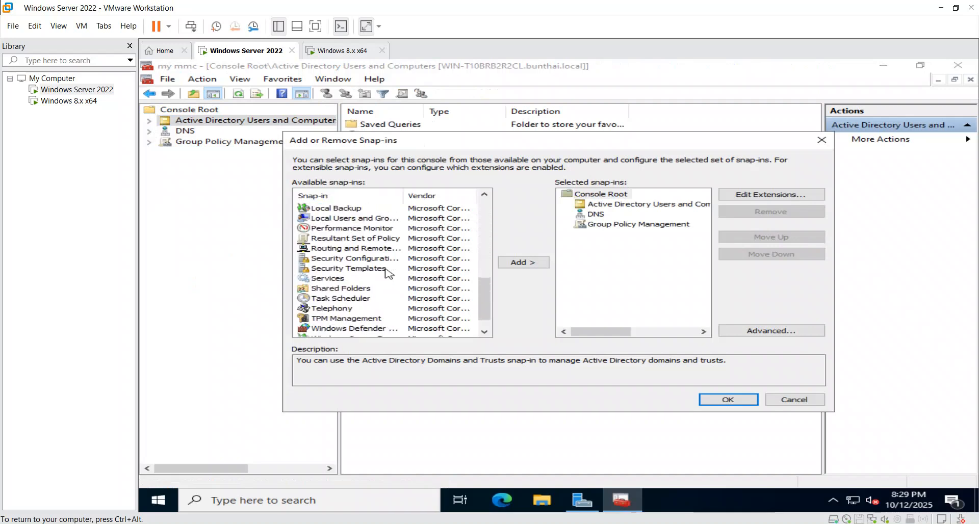
{"action": "left_click_drag", "start_coordinate": [488, 306], "coordinate": [402, 305]}
{"action": "left_click", "coordinate": [345, 309]}
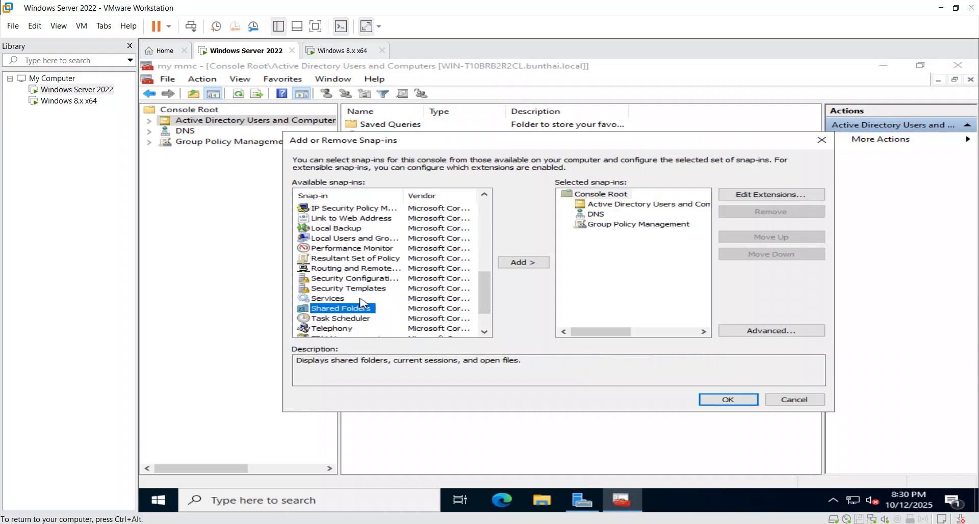
{"action": "left_click", "coordinate": [522, 263]}
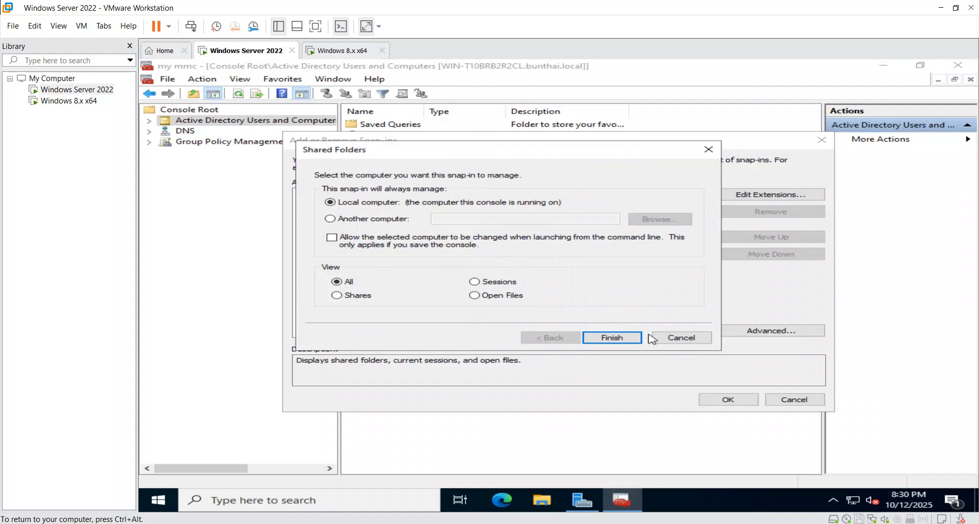
{"action": "left_click", "coordinate": [630, 338]}
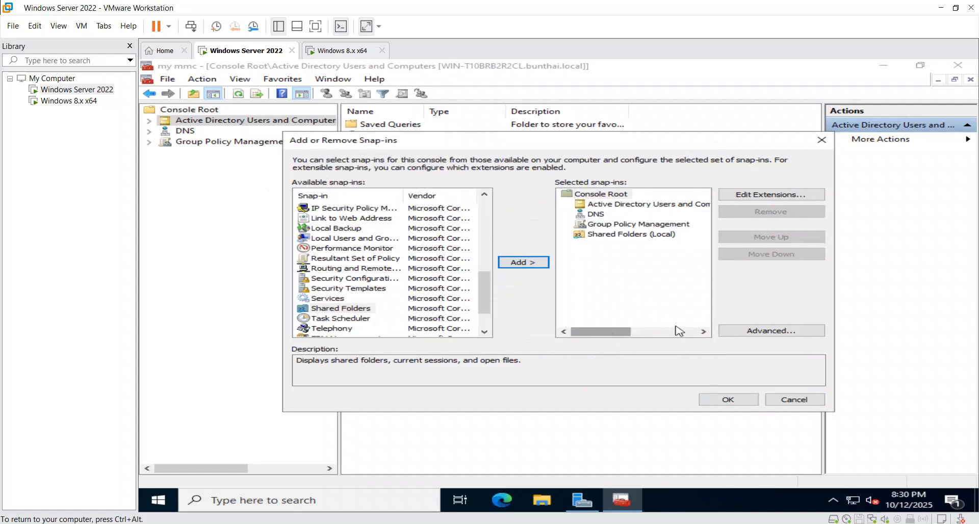
{"action": "left_click", "coordinate": [739, 404]}
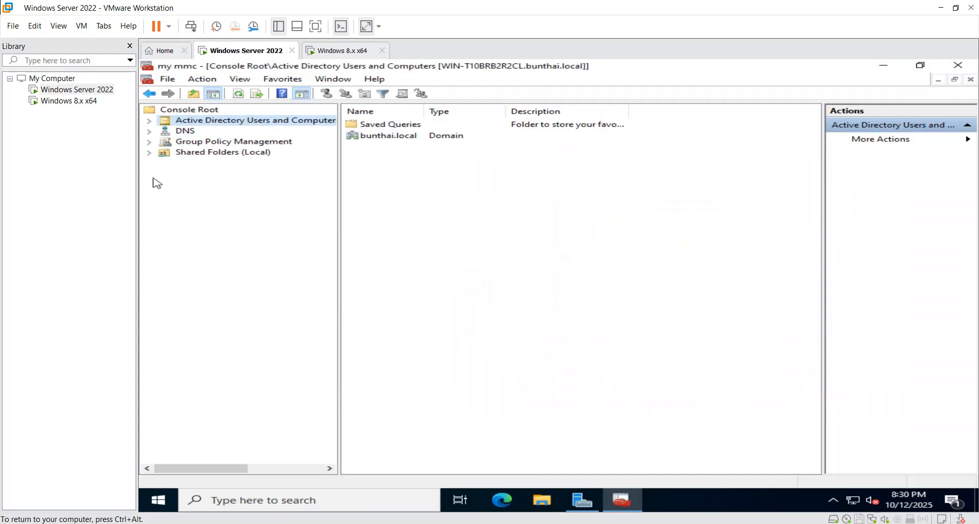
Start a new share under Shares in Shared Folders (Local) and proceed to the wizard's folder path page
{"action": "left_click", "coordinate": [149, 153]}
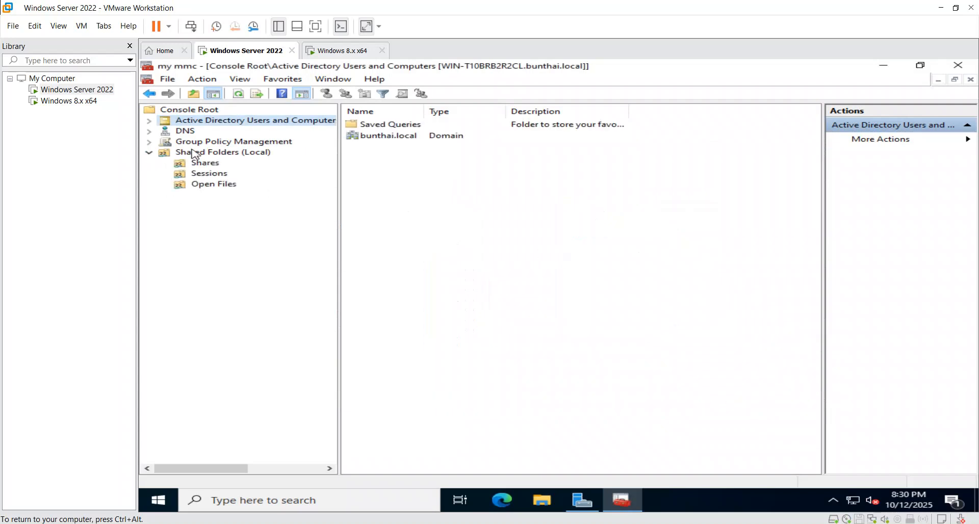
{"action": "left_click", "coordinate": [204, 163]}
{"action": "right_click", "coordinate": [207, 163]}
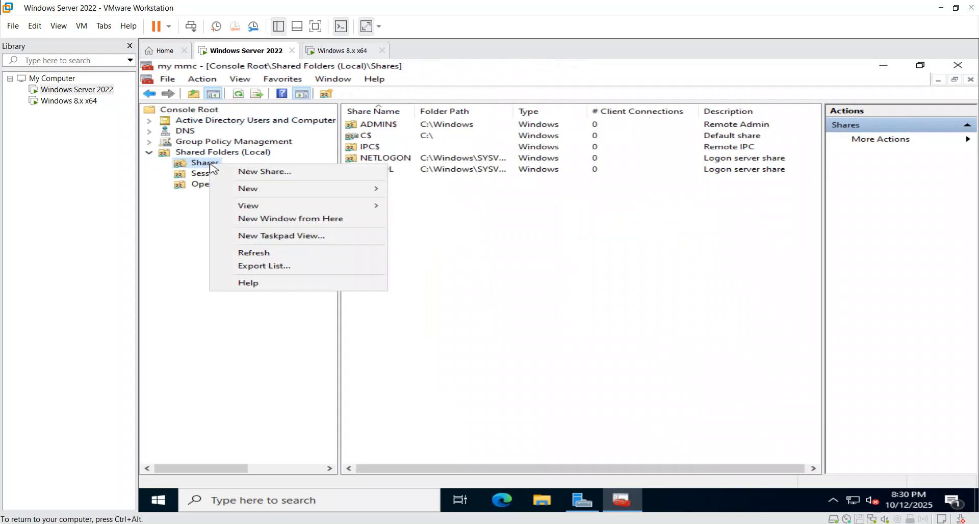
{"action": "left_click", "coordinate": [261, 172]}
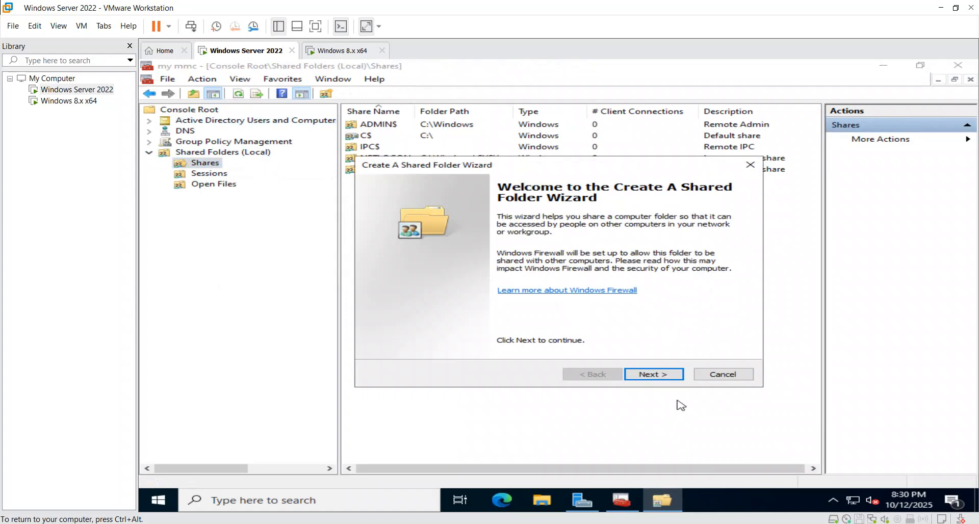
{"action": "left_click", "coordinate": [652, 375]}
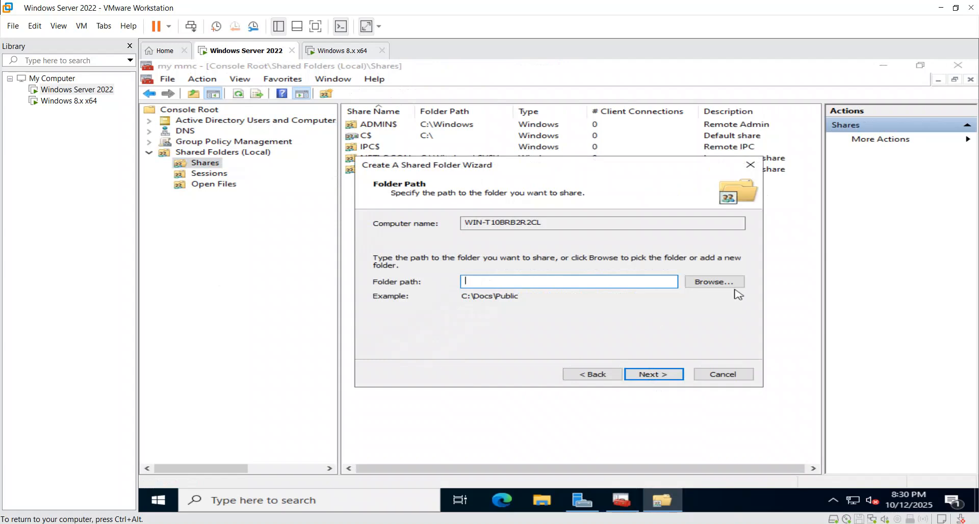
Create a folder named wallpaper on Local Disk (C:) and choose it as the folder to share
{"action": "left_click", "coordinate": [717, 284]}
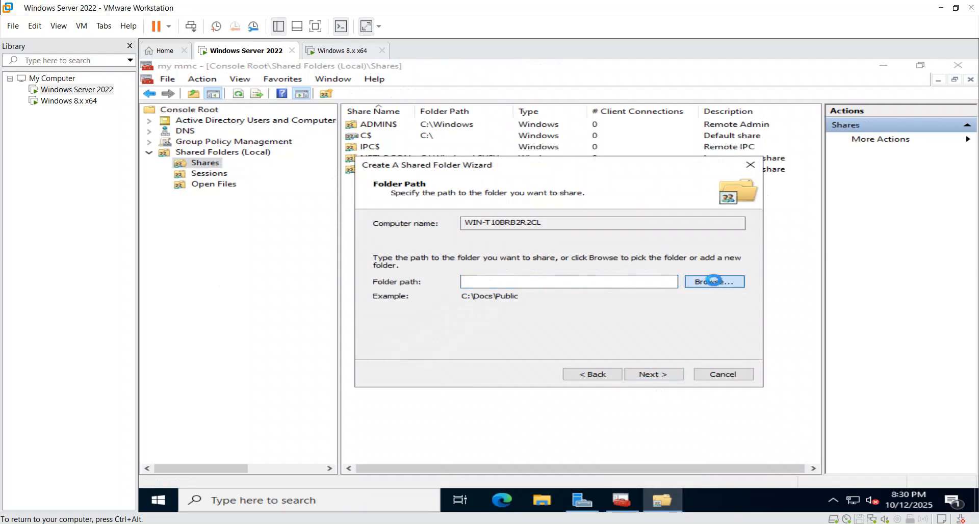
{"action": "scroll", "coordinate": [476, 279], "scroll_direction": "down", "scroll_amount": 1}
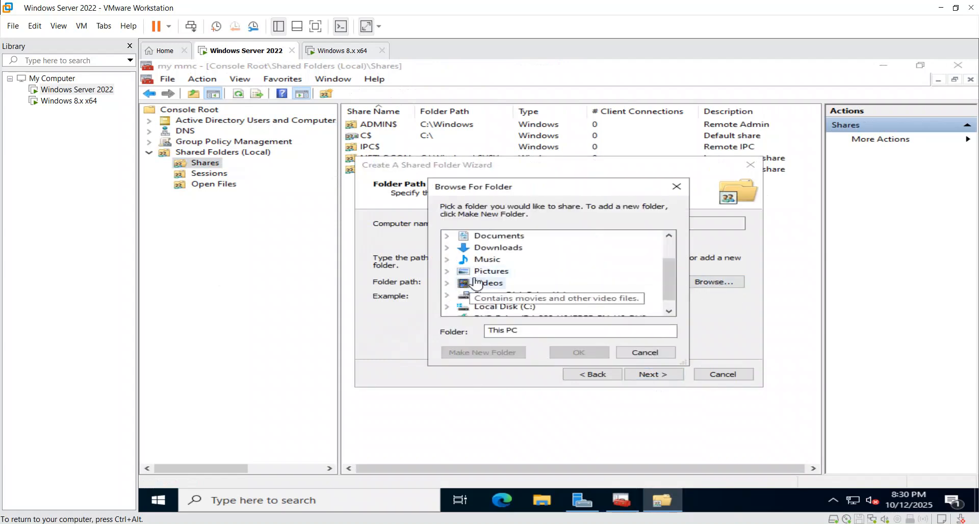
{"action": "scroll", "coordinate": [485, 278], "scroll_direction": "up", "scroll_amount": 2}
{"action": "scroll", "coordinate": [506, 275], "scroll_direction": "down", "scroll_amount": 2}
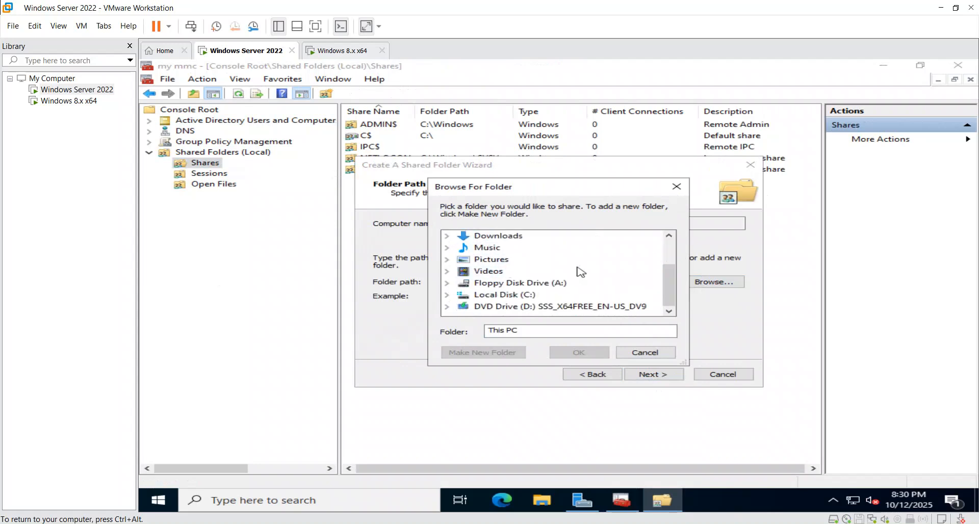
{"action": "left_click", "coordinate": [505, 295]}
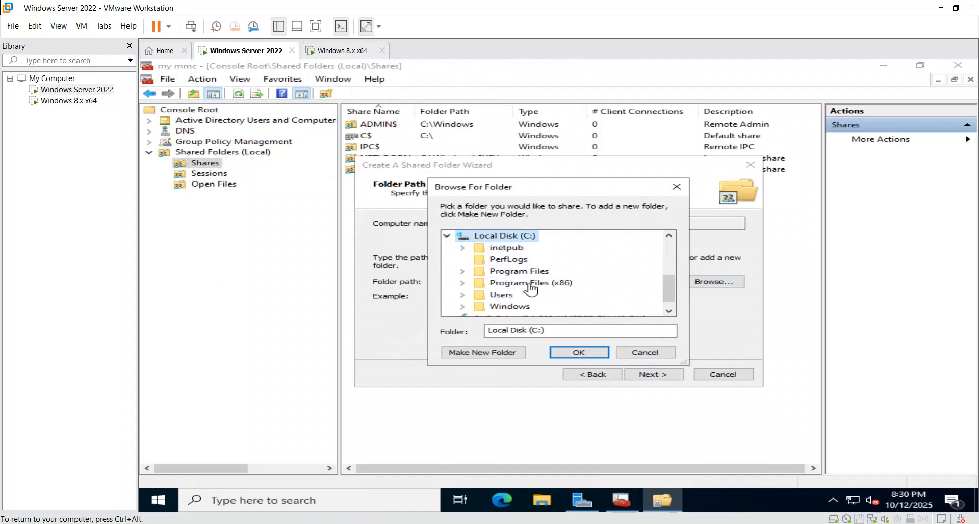
{"action": "scroll", "coordinate": [504, 273], "scroll_direction": "down", "scroll_amount": 1}
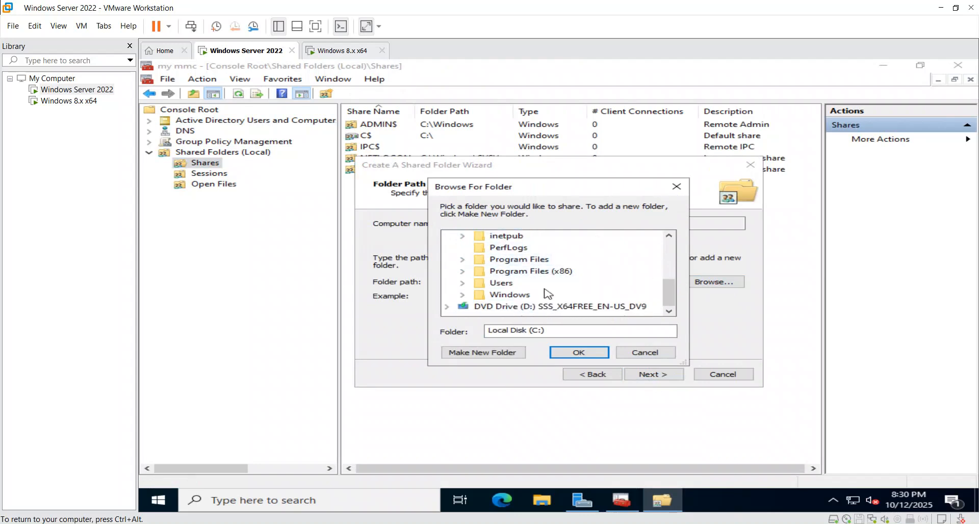
{"action": "scroll", "coordinate": [507, 280], "scroll_direction": "up", "scroll_amount": 1}
{"action": "right_click", "coordinate": [514, 260]}
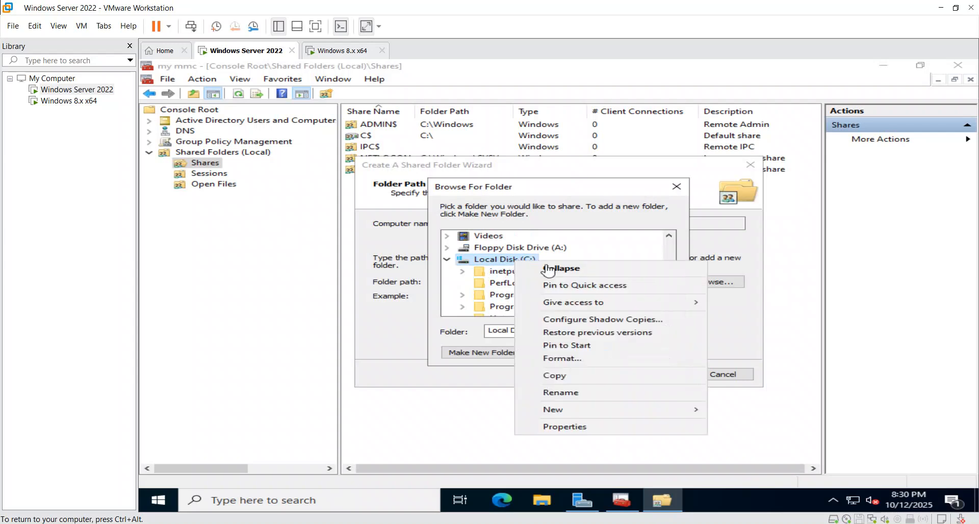
{"action": "mouse_move", "coordinate": [586, 413]}
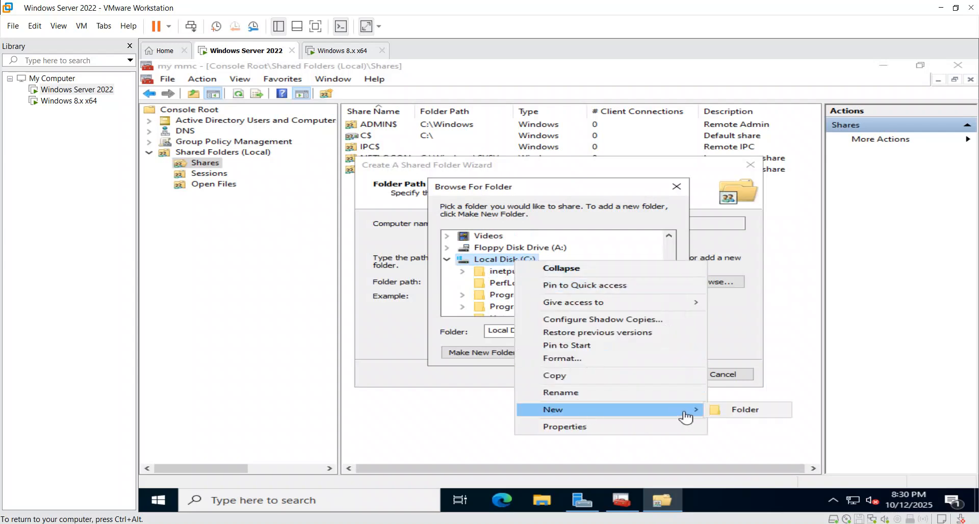
{"action": "left_click", "coordinate": [729, 412]}
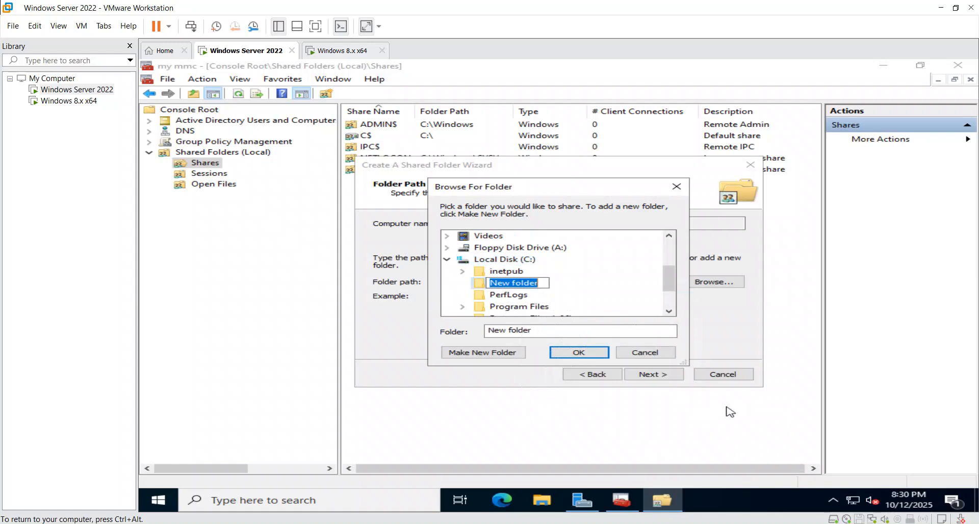
{"action": "type", "text": "wallp"}
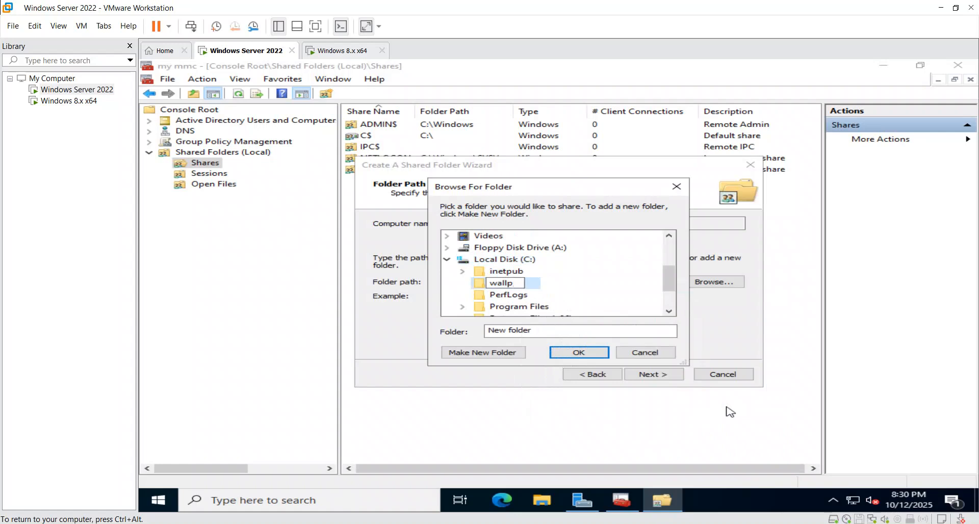
{"action": "type", "text": "aper"}
{"action": "key", "text": "Return"}
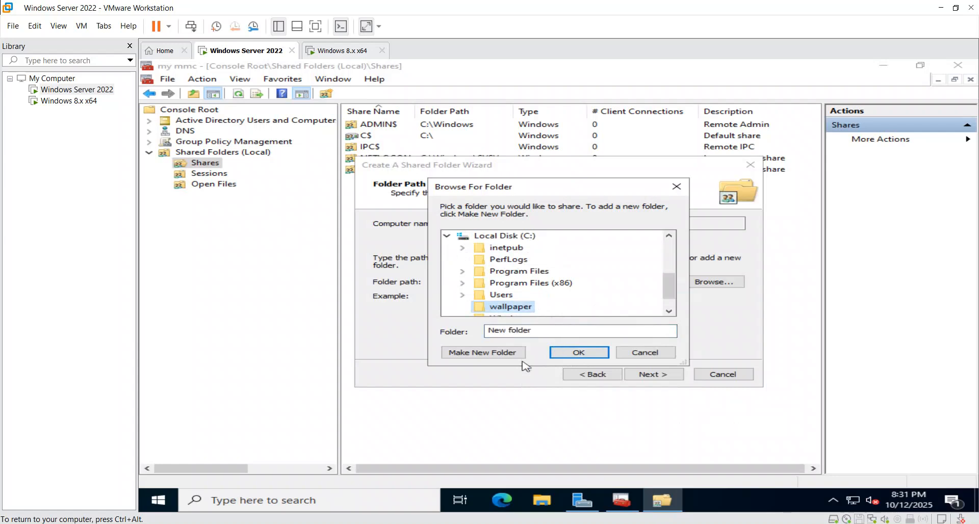
{"action": "left_click", "coordinate": [590, 354]}
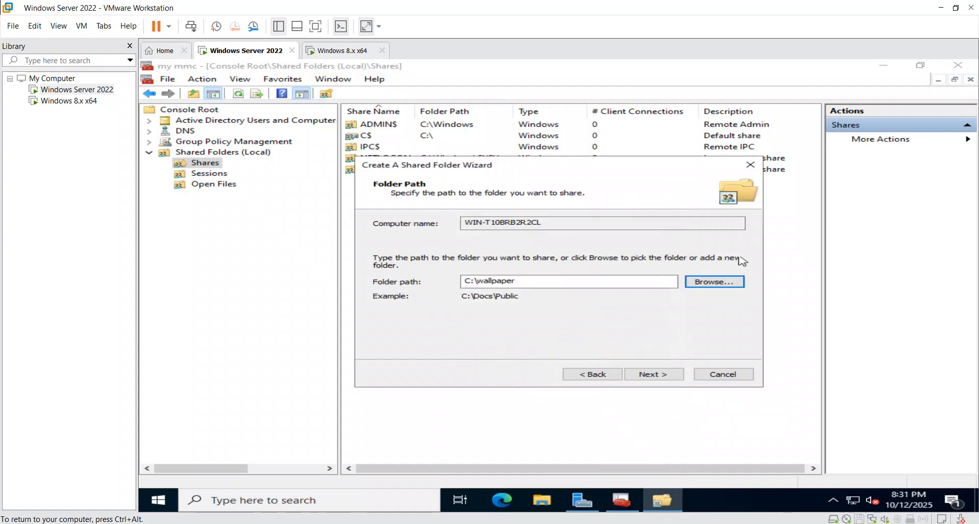
Finish sharing the folder with the share name wallpaper, the default offline setting, and read-only access for all users
{"action": "left_click", "coordinate": [671, 372]}
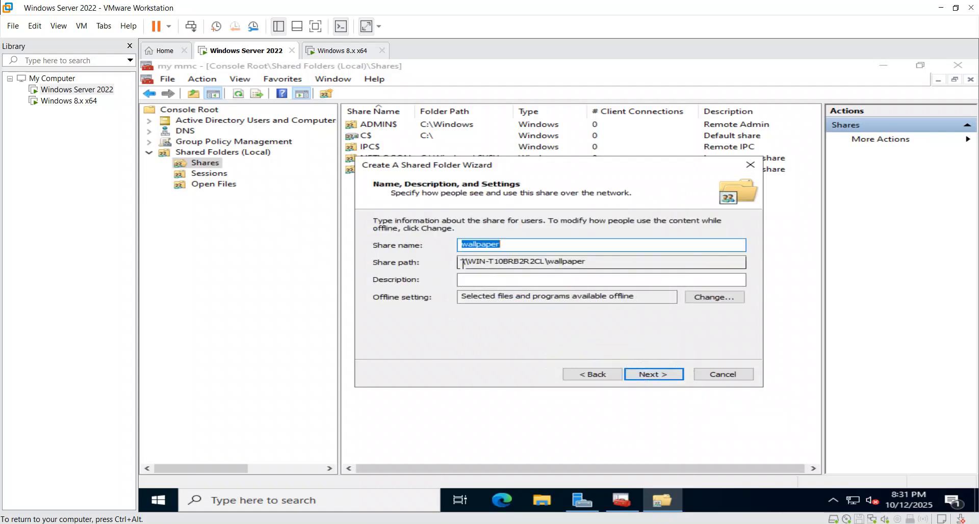
{"action": "left_click_drag", "start_coordinate": [595, 262], "coordinate": [451, 270]}
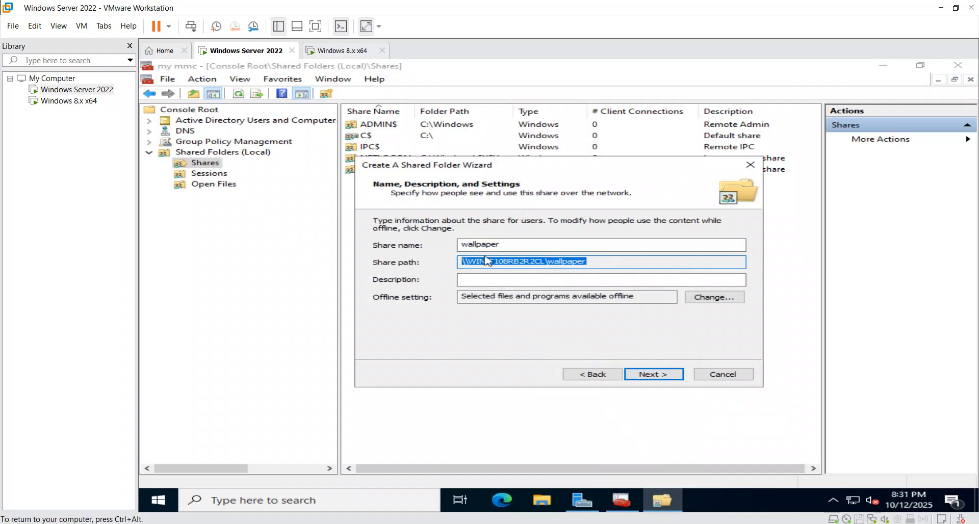
{"action": "left_click", "coordinate": [572, 301]}
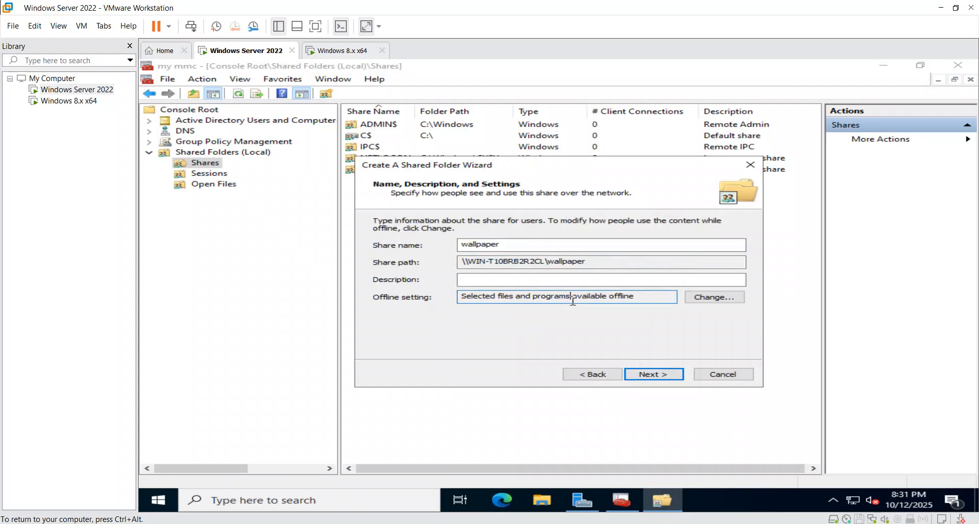
{"action": "left_click", "coordinate": [658, 376]}
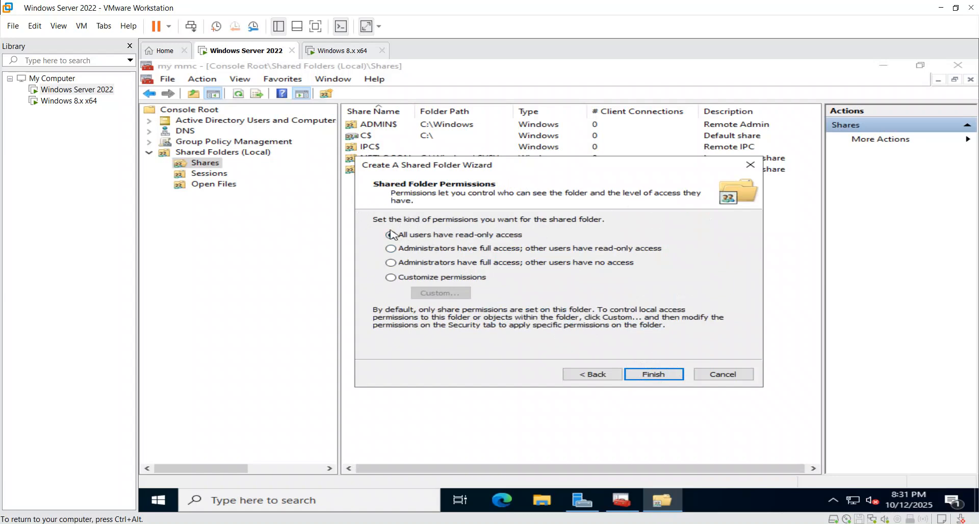
{"action": "left_click", "coordinate": [652, 377]}
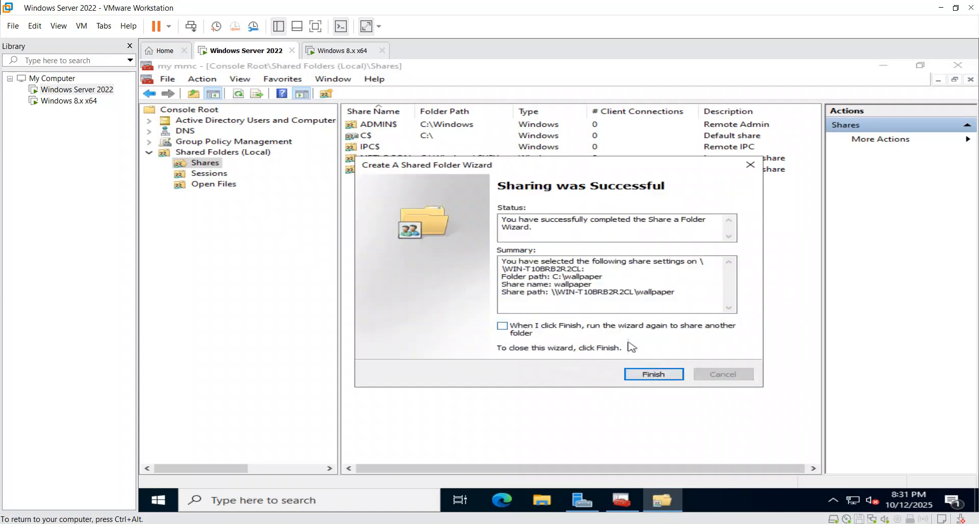
{"action": "left_click", "coordinate": [671, 375]}
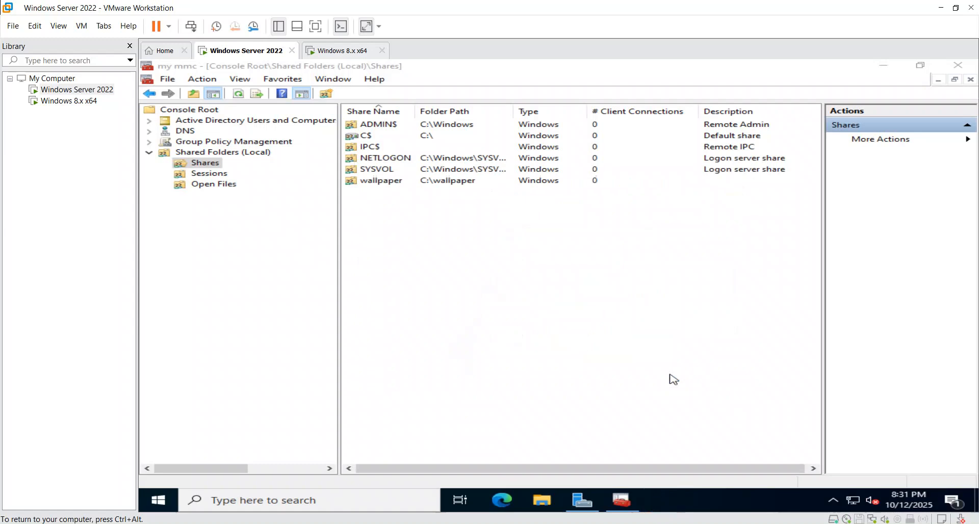
Show the server's desktop and open the wallpaper folder on Local Disk (C:) in File Explorer
{"action": "left_click", "coordinate": [409, 182]}
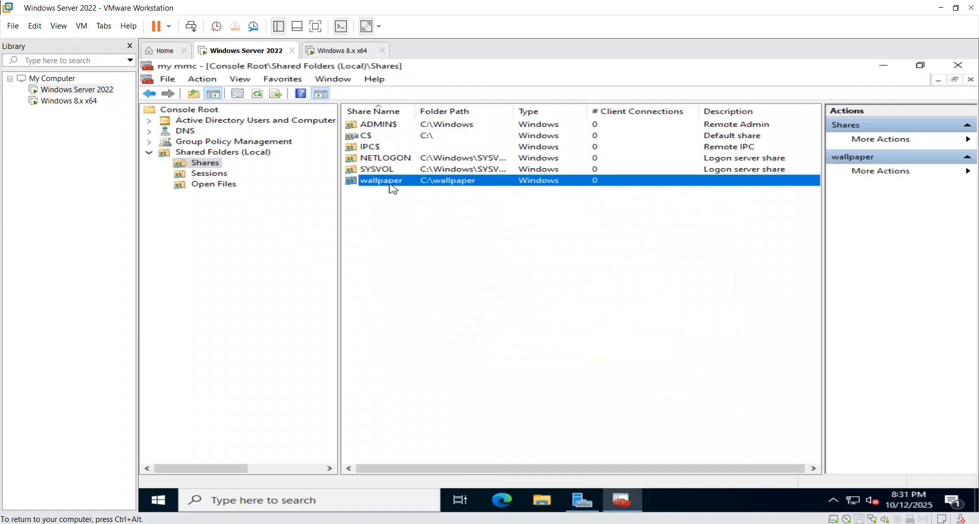
{"action": "key", "text": "super+d"}
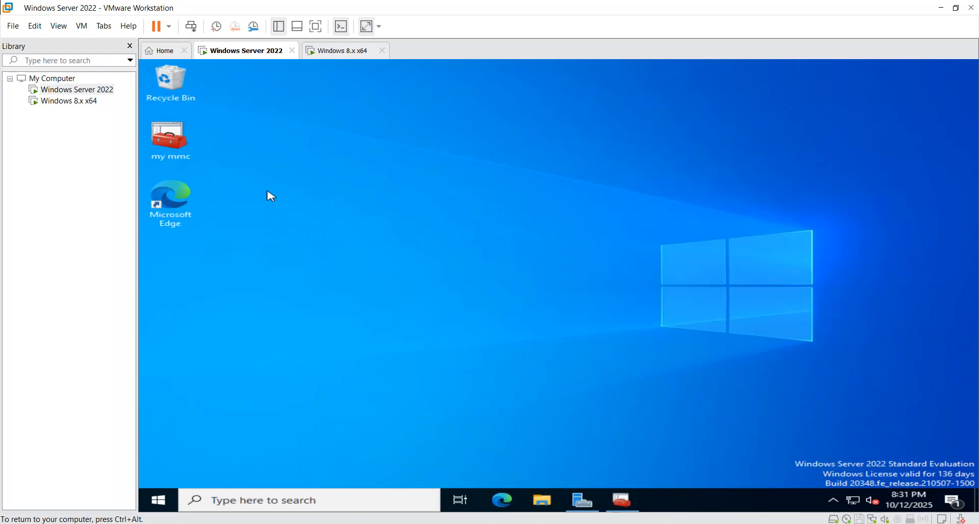
{"action": "left_click", "coordinate": [543, 498]}
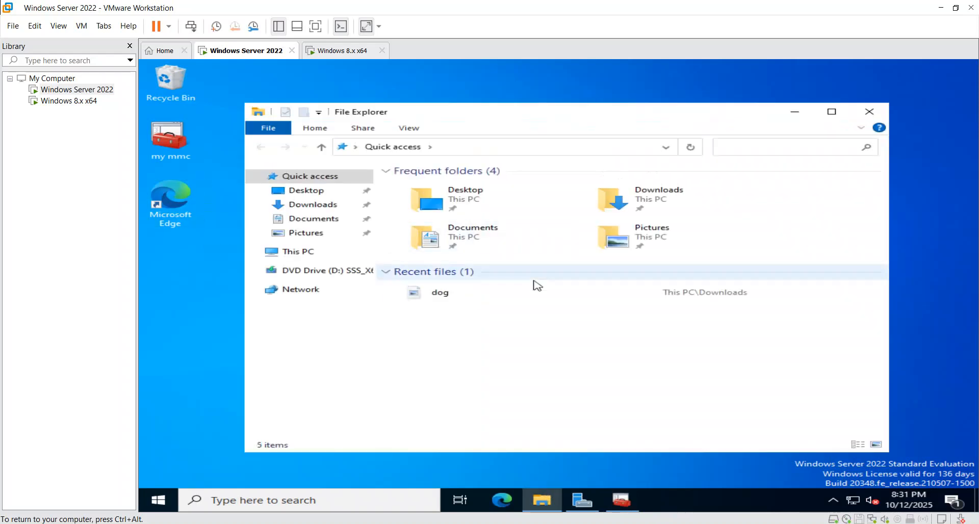
{"action": "left_click", "coordinate": [508, 297]}
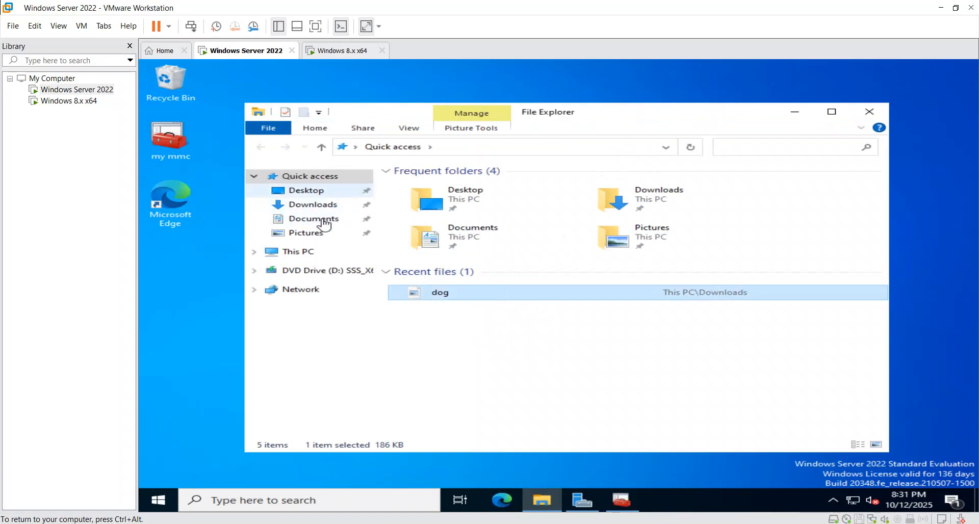
{"action": "left_click", "coordinate": [299, 252]}
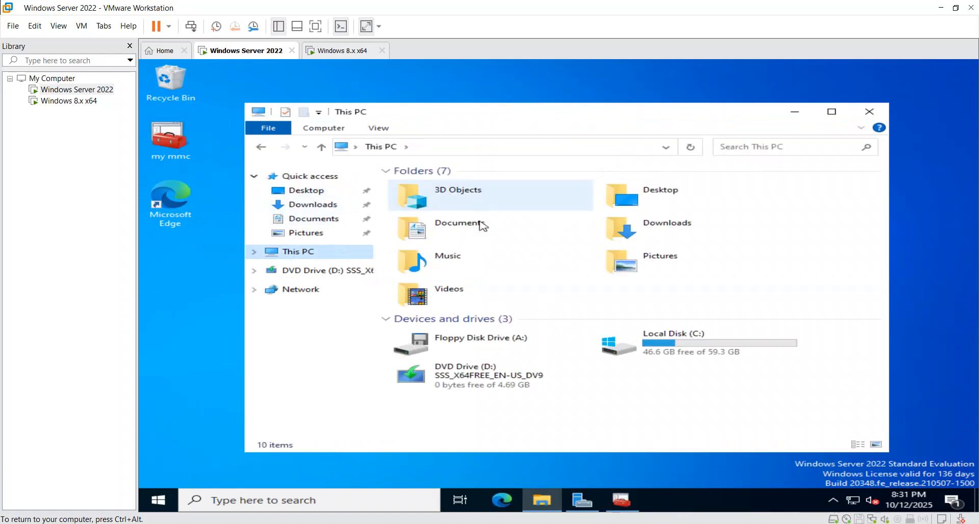
{"action": "double_click", "coordinate": [618, 343]}
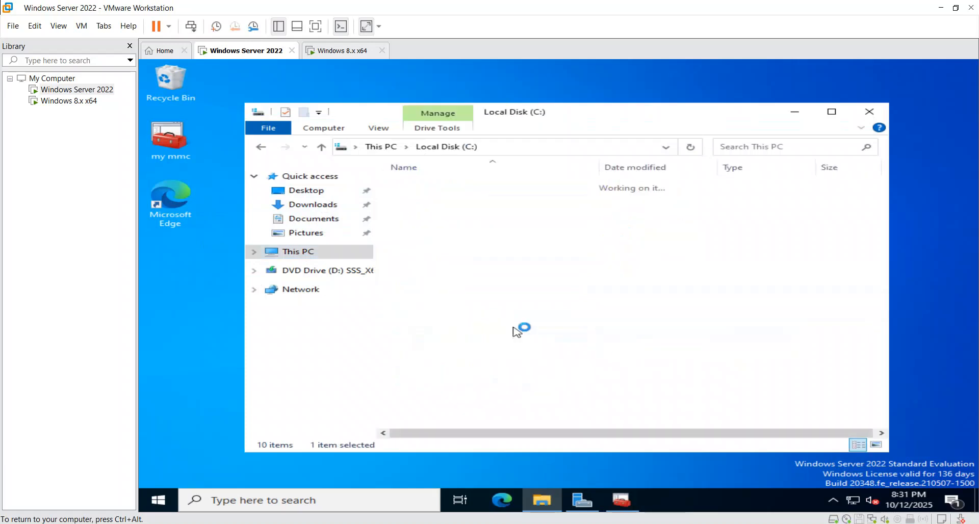
{"action": "double_click", "coordinate": [465, 247]}
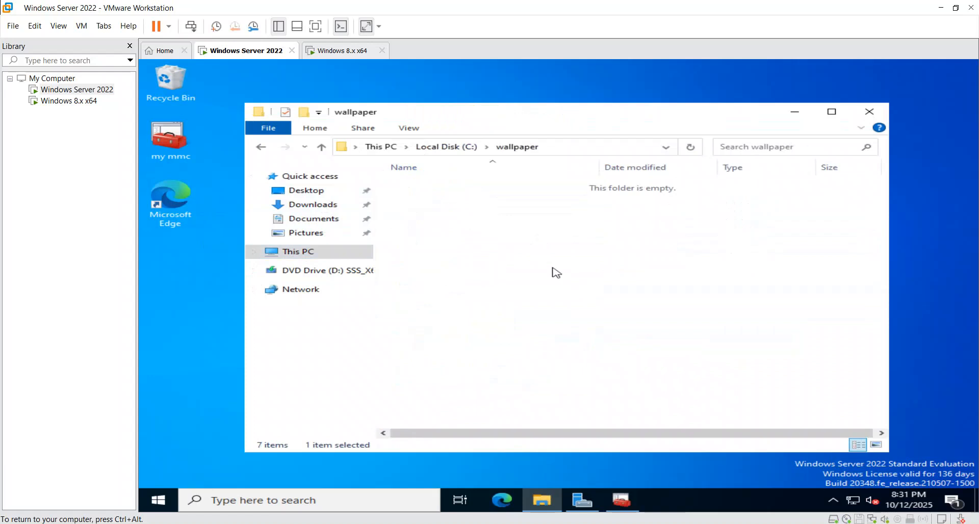
{"action": "right_click", "coordinate": [491, 249]}
{"action": "left_click", "coordinate": [512, 282]}
{"action": "right_click", "coordinate": [470, 236]}
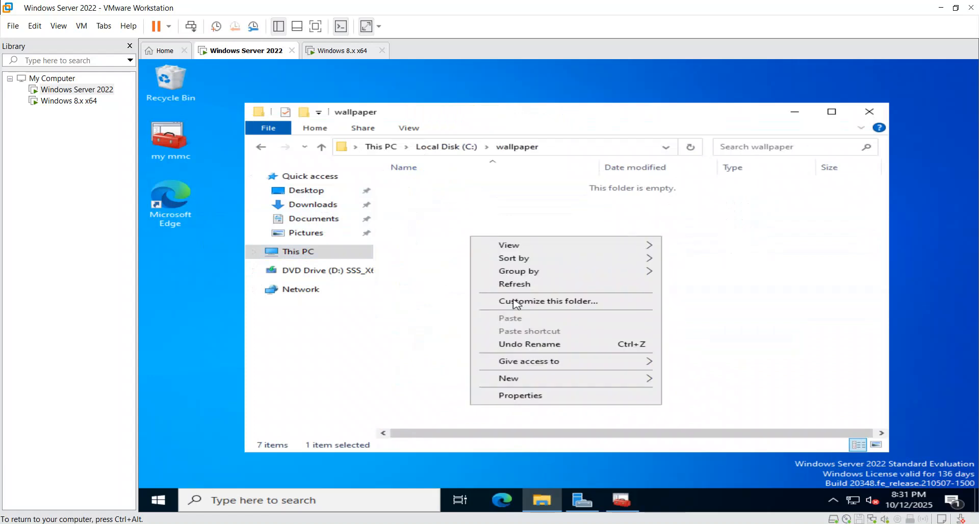
Copy the dog picture from Downloads into the wallpaper folder on Local Disk (C:)
{"action": "left_click", "coordinate": [301, 207]}
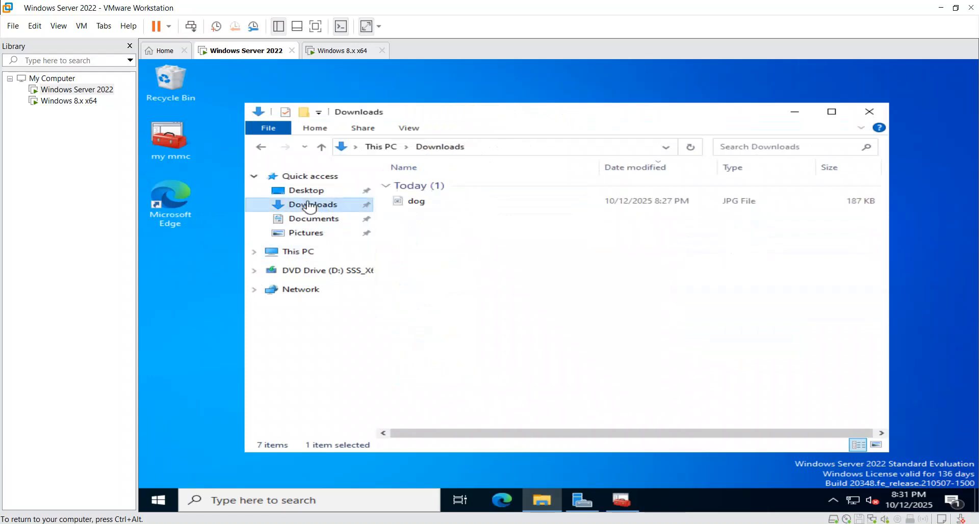
{"action": "left_click", "coordinate": [434, 207]}
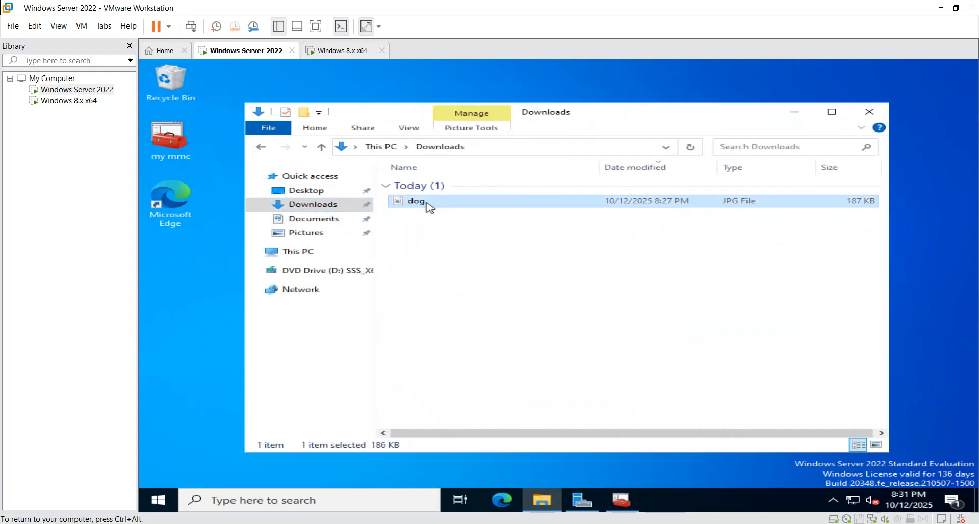
{"action": "left_click", "coordinate": [313, 273]}
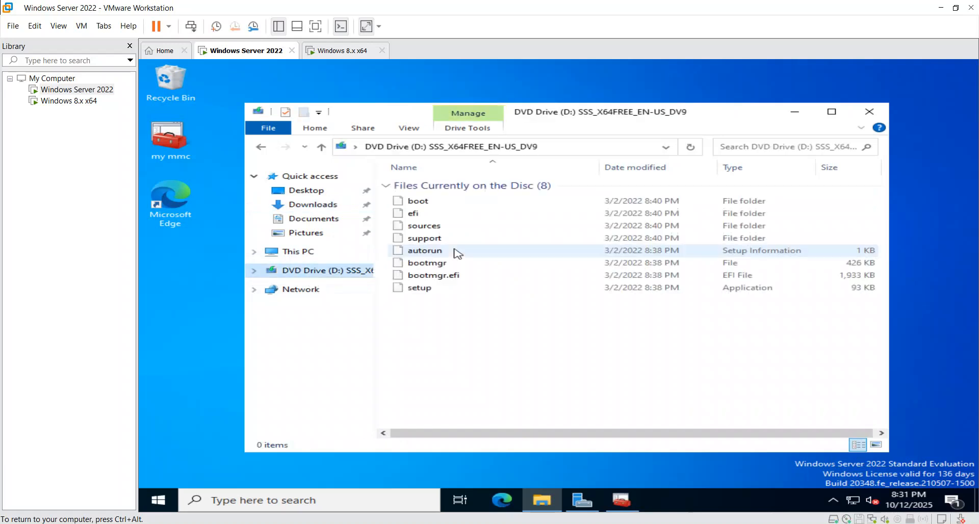
{"action": "left_click", "coordinate": [303, 252]}
{"action": "left_click", "coordinate": [623, 348]}
{"action": "double_click", "coordinate": [623, 348]}
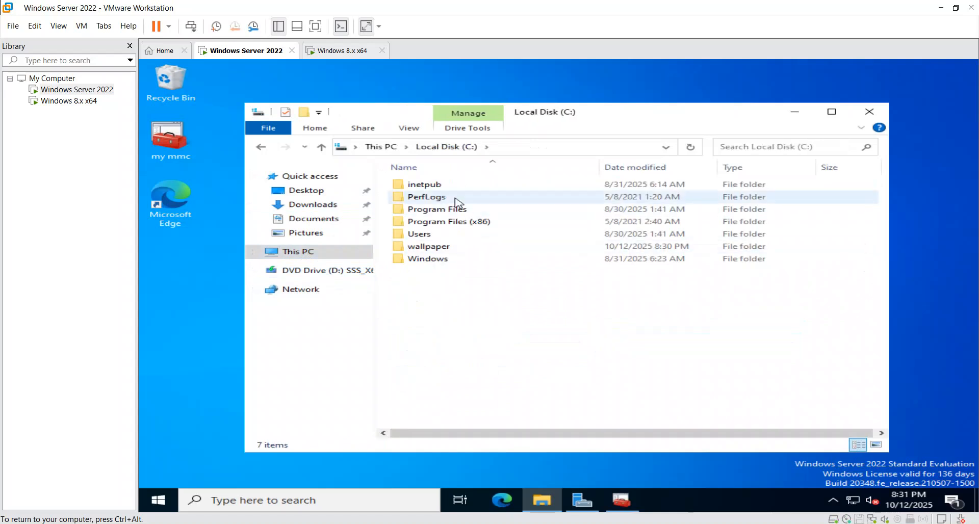
{"action": "double_click", "coordinate": [427, 246]}
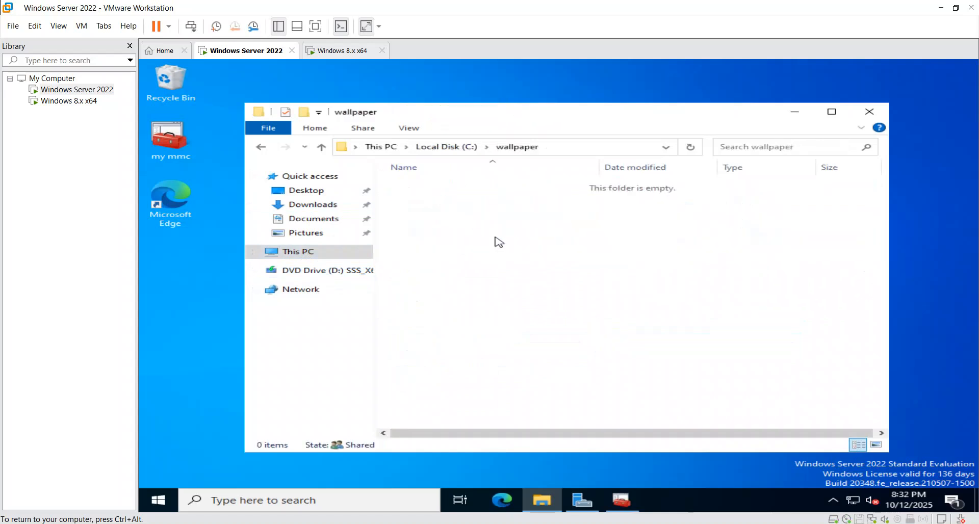
{"action": "key", "text": "ctrl+v"}
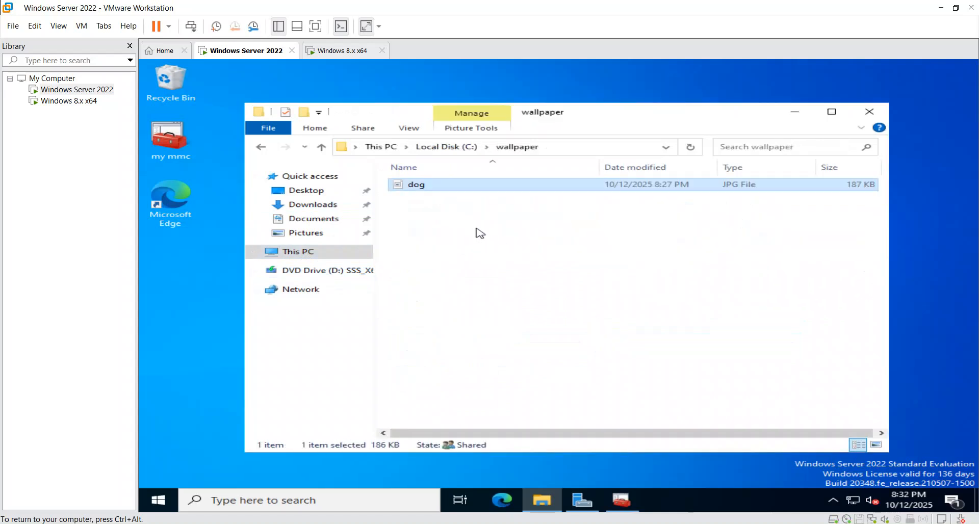
Close the wallpaper folder window, return to the my mmc console, and collapse Shared Folders to expand Group Policy Management
{"action": "left_click", "coordinate": [882, 117]}
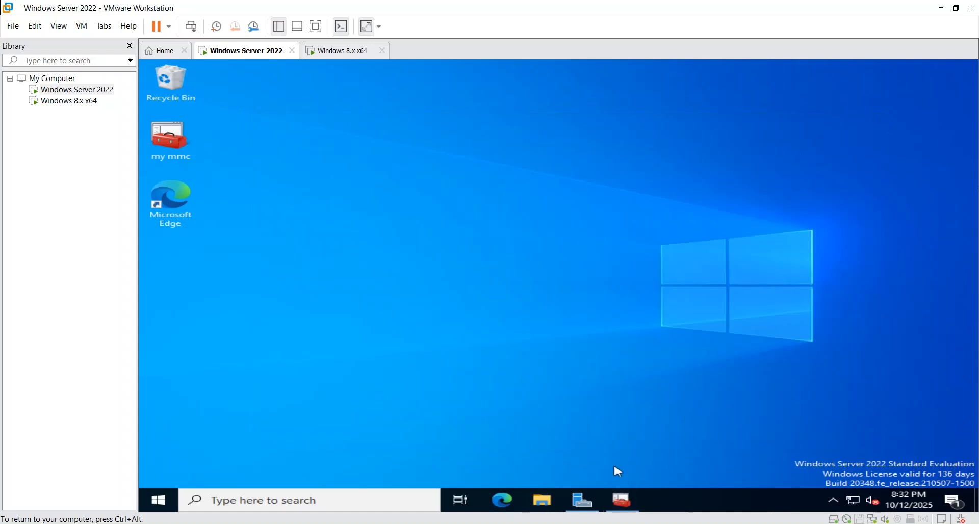
{"action": "left_click", "coordinate": [639, 497]}
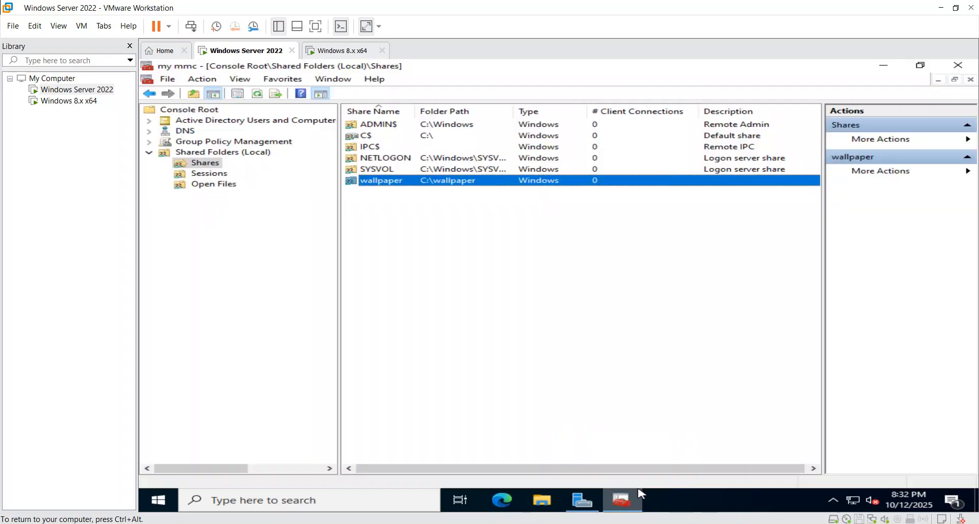
{"action": "left_click", "coordinate": [148, 153]}
{"action": "left_click", "coordinate": [149, 141]}
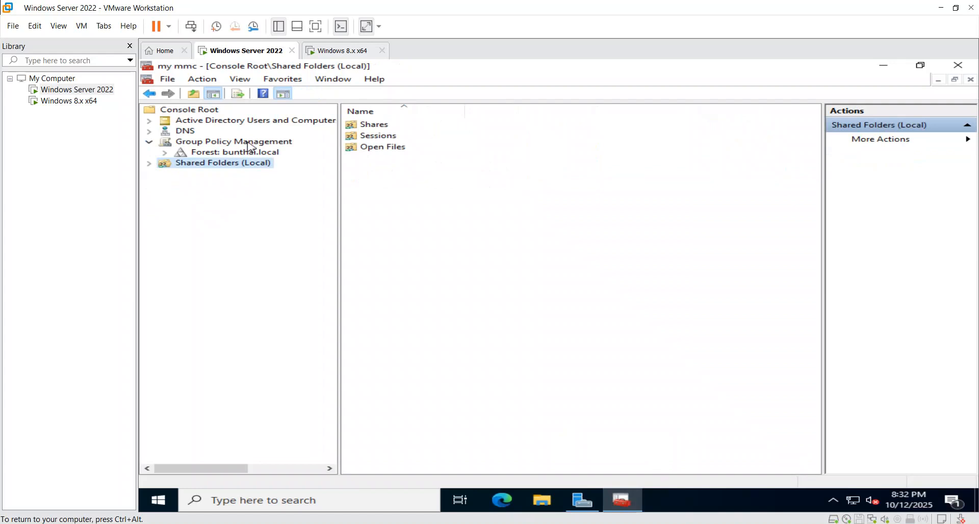
Expand the forest and its domain down through RUPP and departments, and open the computer science organizational unit
{"action": "left_click", "coordinate": [165, 152]}
{"action": "left_click", "coordinate": [180, 164]}
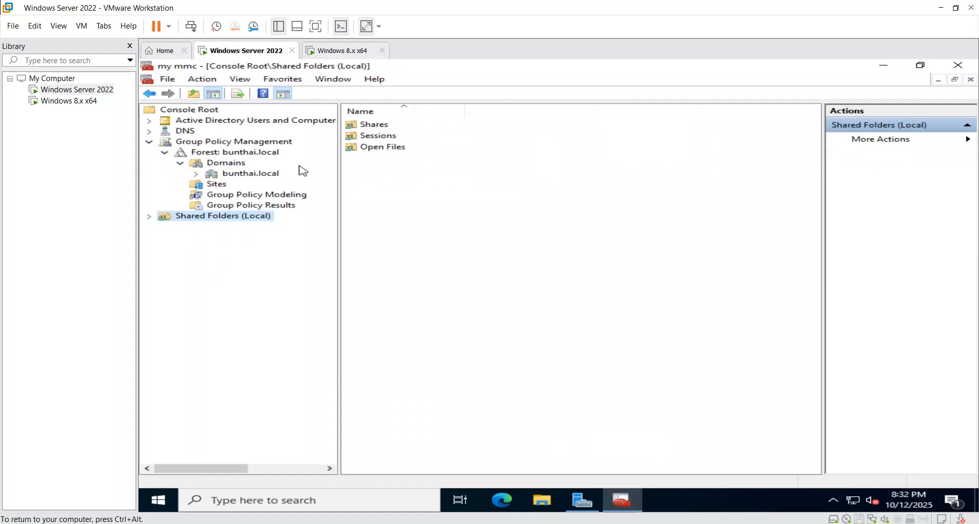
{"action": "left_click", "coordinate": [196, 174]}
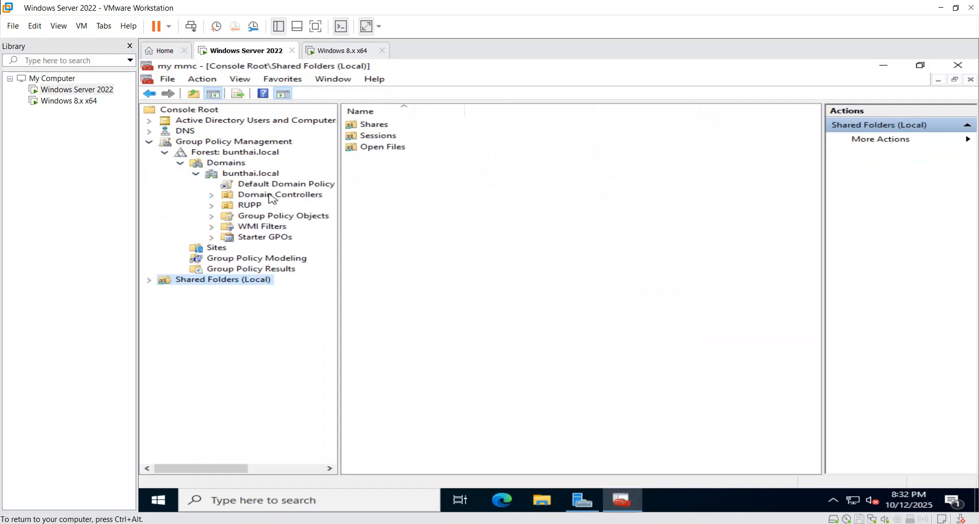
{"action": "left_click", "coordinate": [211, 205]}
{"action": "left_click", "coordinate": [227, 217]}
{"action": "left_click", "coordinate": [227, 216]}
{"action": "left_click", "coordinate": [227, 216]}
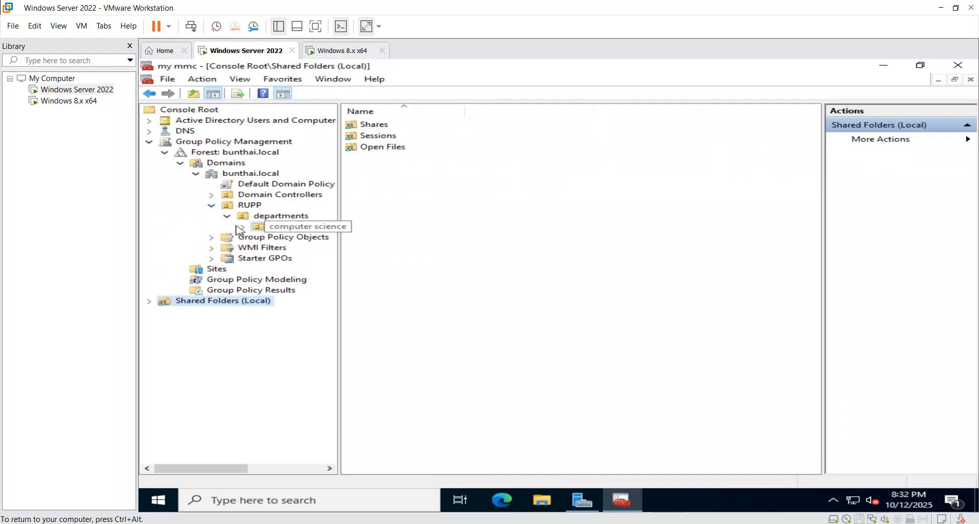
{"action": "double_click", "coordinate": [251, 227]}
Create a GPO named Wallpaper linked to the computer science organizational unit, with no source starter GPO
{"action": "right_click", "coordinate": [284, 226]}
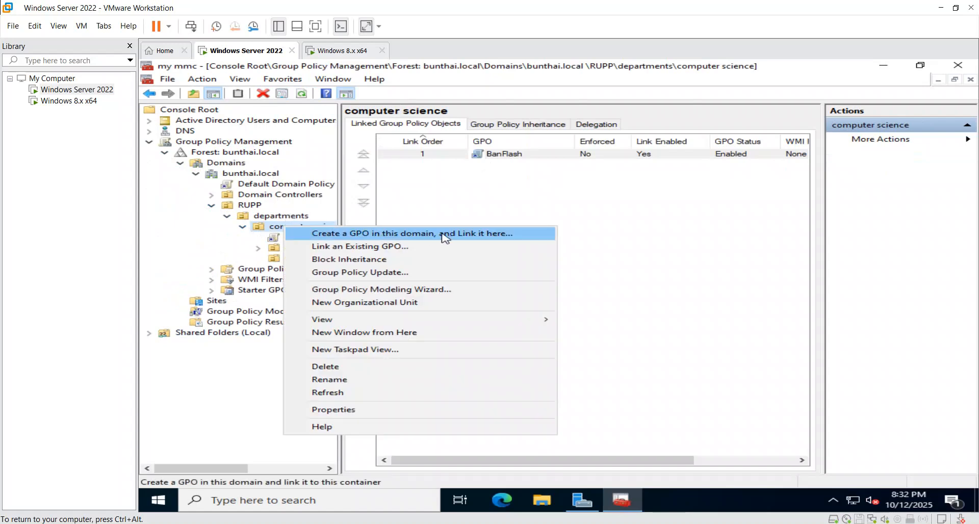
{"action": "left_click", "coordinate": [472, 233]}
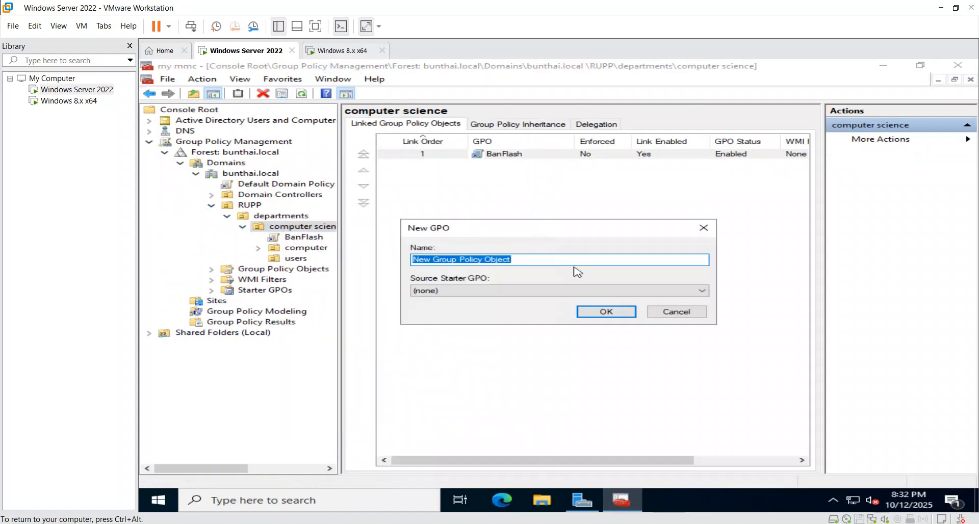
{"action": "type", "text": "Wallpaper"}
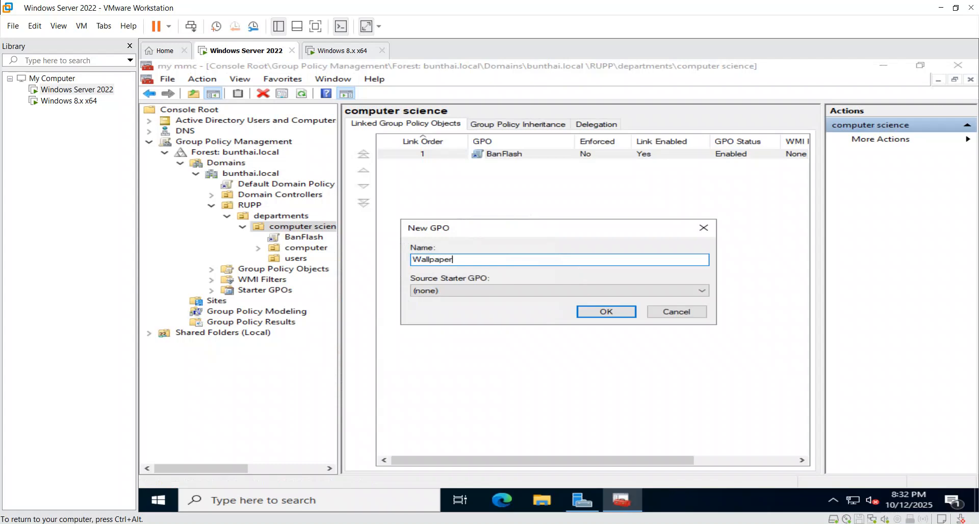
{"action": "left_click", "coordinate": [540, 292]}
{"action": "left_click", "coordinate": [602, 314]}
{"action": "left_click", "coordinate": [603, 313]}
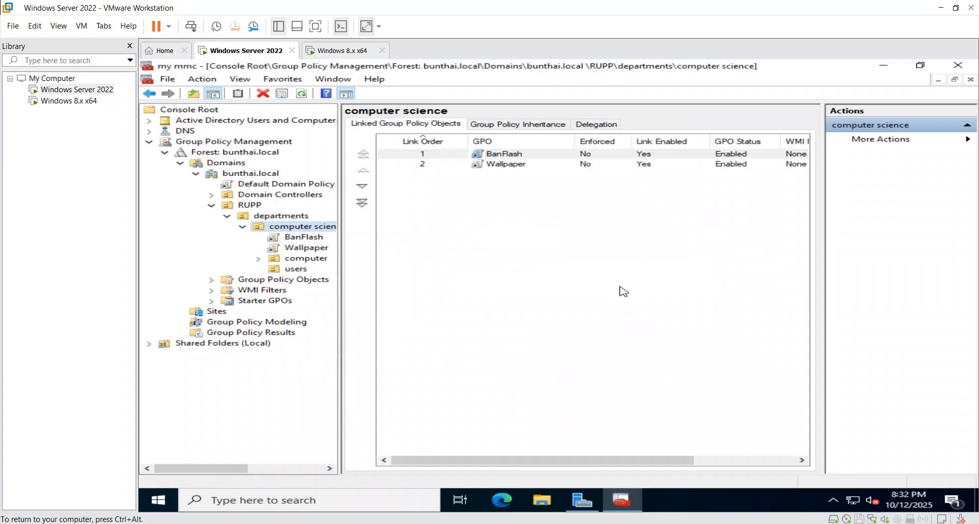
Open the Wallpaper GPO for editing and display All Settings in the User Configuration Administrative Templates
{"action": "right_click", "coordinate": [509, 165]}
{"action": "left_click", "coordinate": [525, 173]}
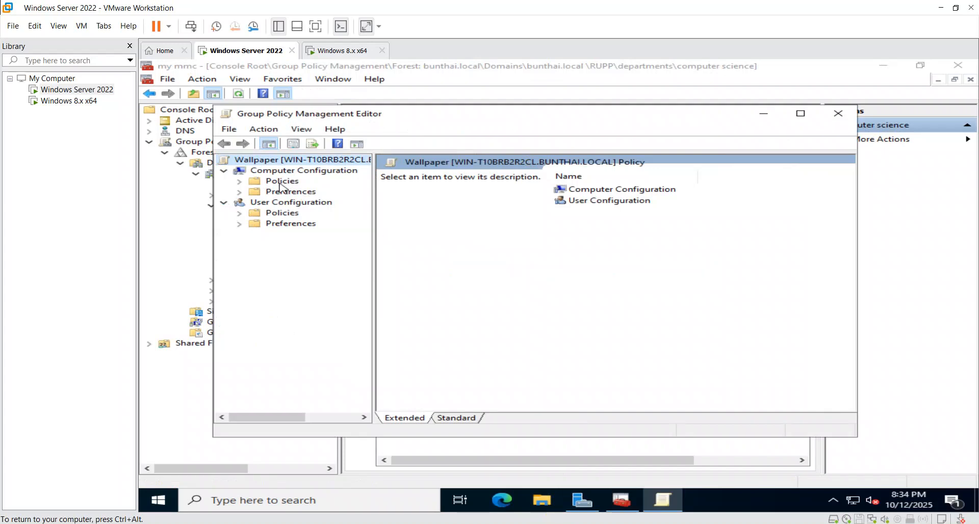
{"action": "left_click", "coordinate": [238, 213]}
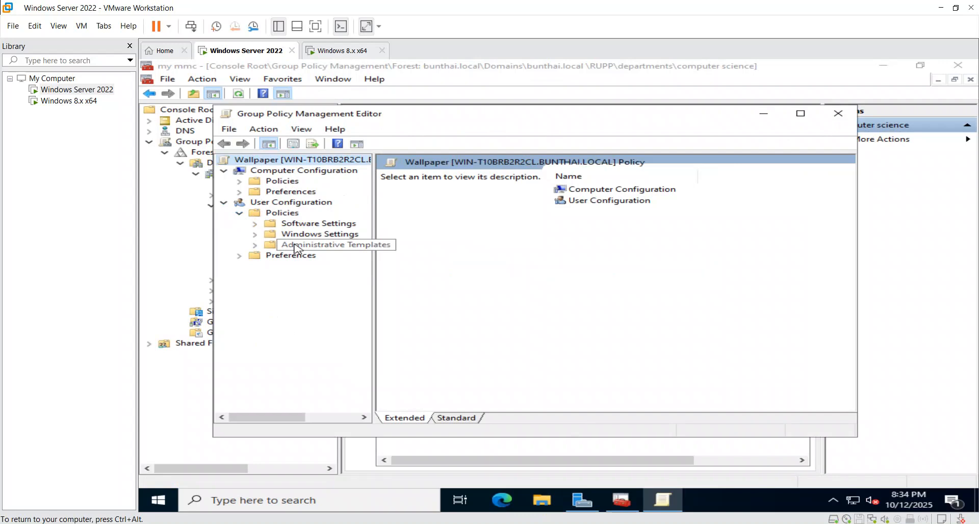
{"action": "left_click", "coordinate": [275, 245]}
{"action": "left_click", "coordinate": [254, 245]}
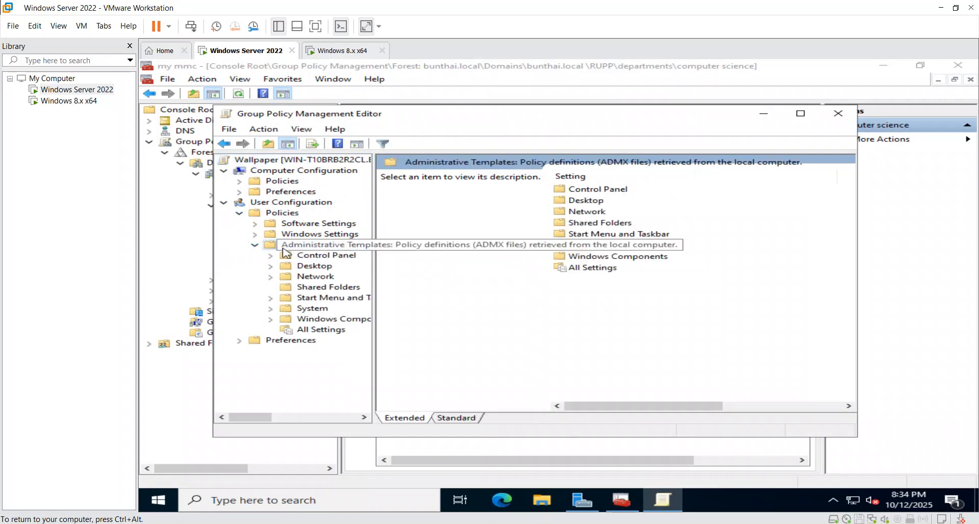
{"action": "left_click", "coordinate": [312, 330]}
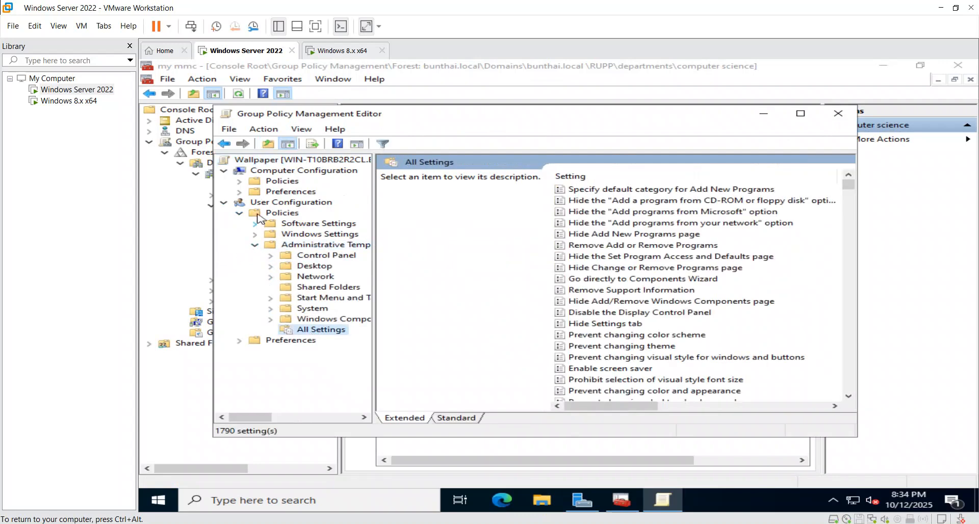
Remove the keyword Removable from the filter options, apply the filter, and display All Settings again
{"action": "left_click", "coordinate": [275, 128]}
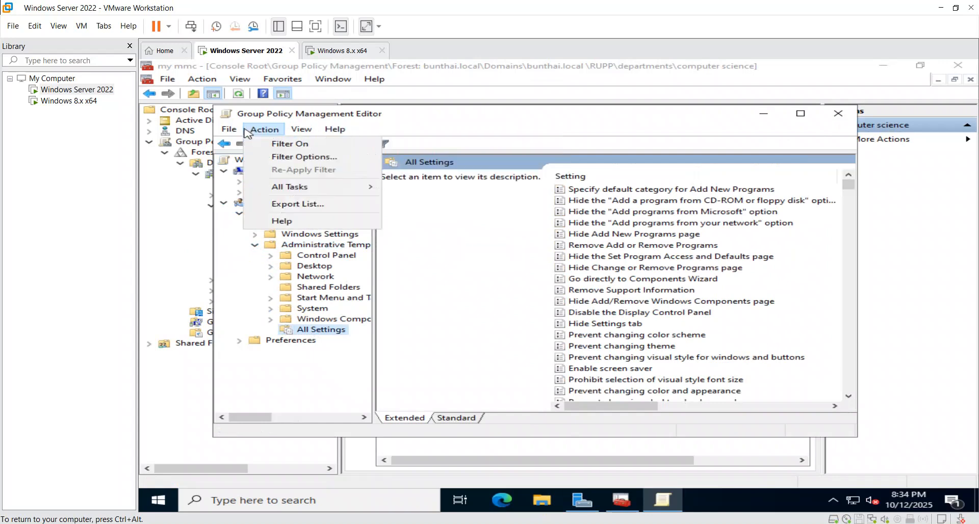
{"action": "left_click", "coordinate": [291, 157]}
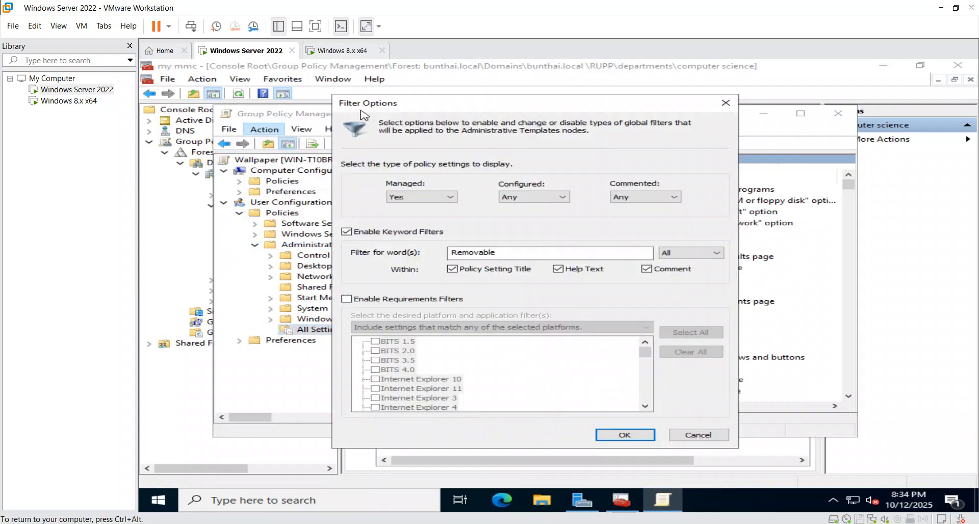
{"action": "left_click_drag", "start_coordinate": [534, 255], "coordinate": [419, 250]}
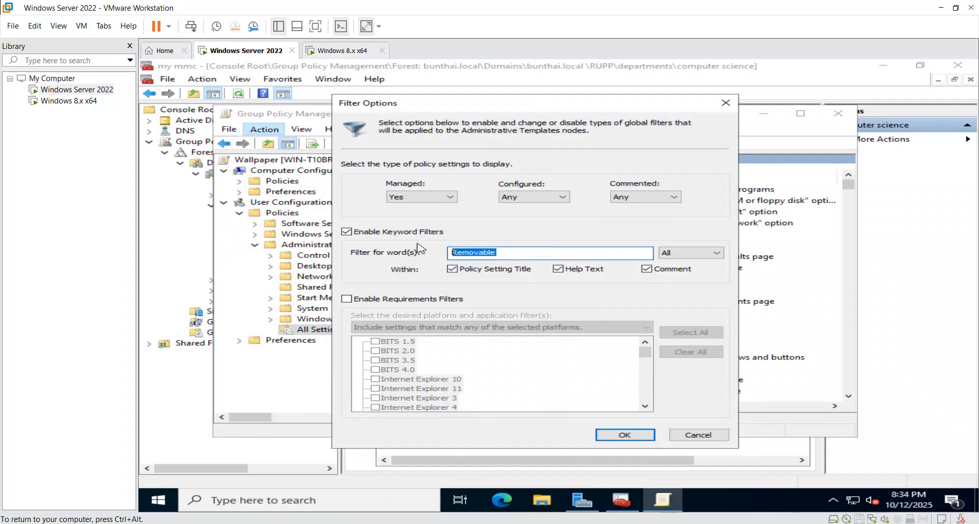
{"action": "key", "text": "BackSpace"}
{"action": "left_click", "coordinate": [625, 435]}
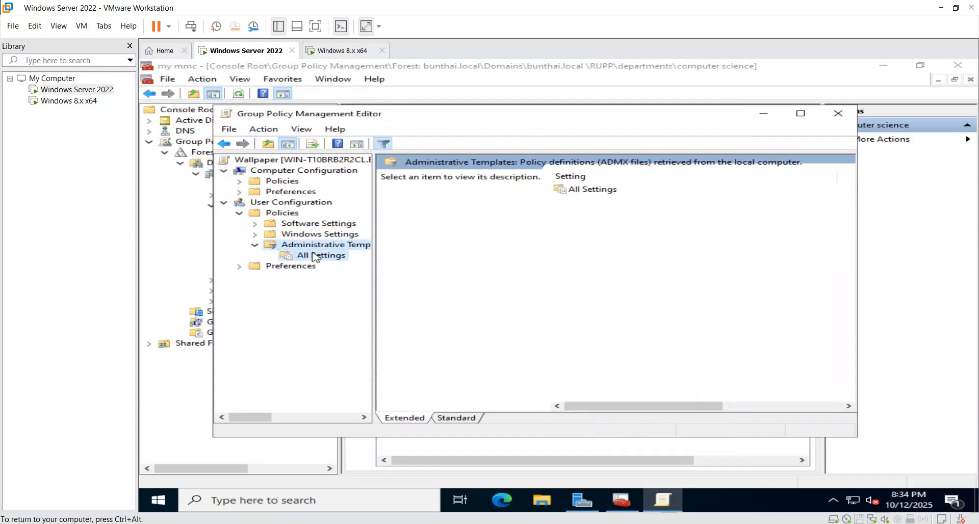
{"action": "left_click", "coordinate": [319, 255]}
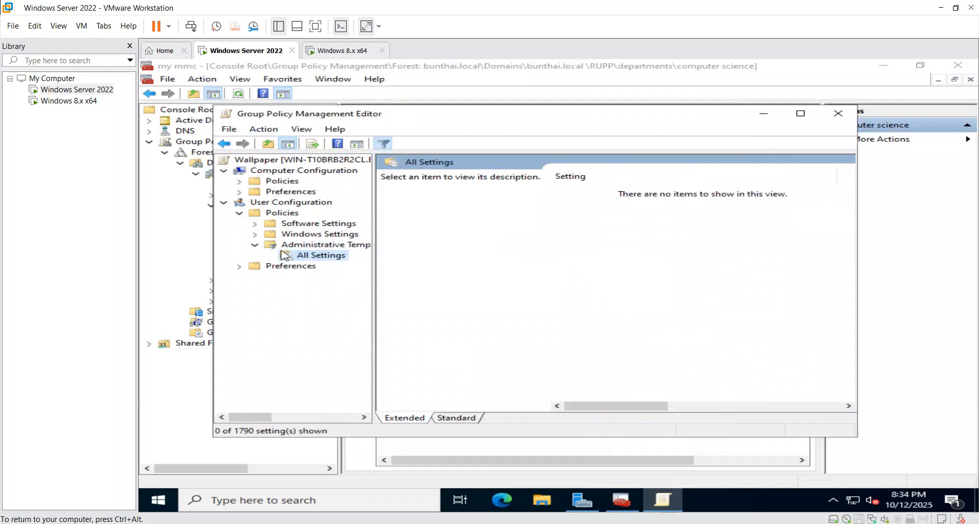
Filter the policy settings by the keyword wallpaper and display the matching entries in All Settings
{"action": "right_click", "coordinate": [309, 256]}
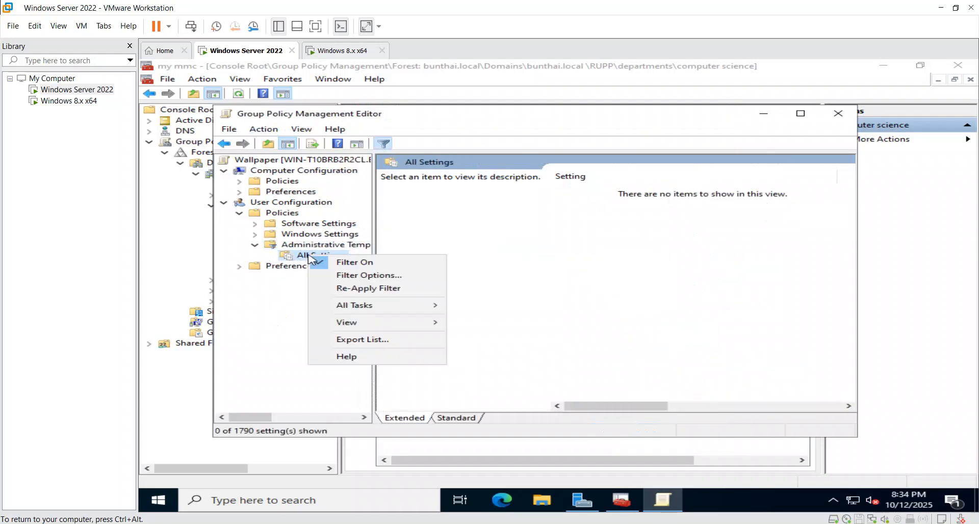
{"action": "left_click", "coordinate": [330, 276]}
{"action": "left_click", "coordinate": [503, 252]}
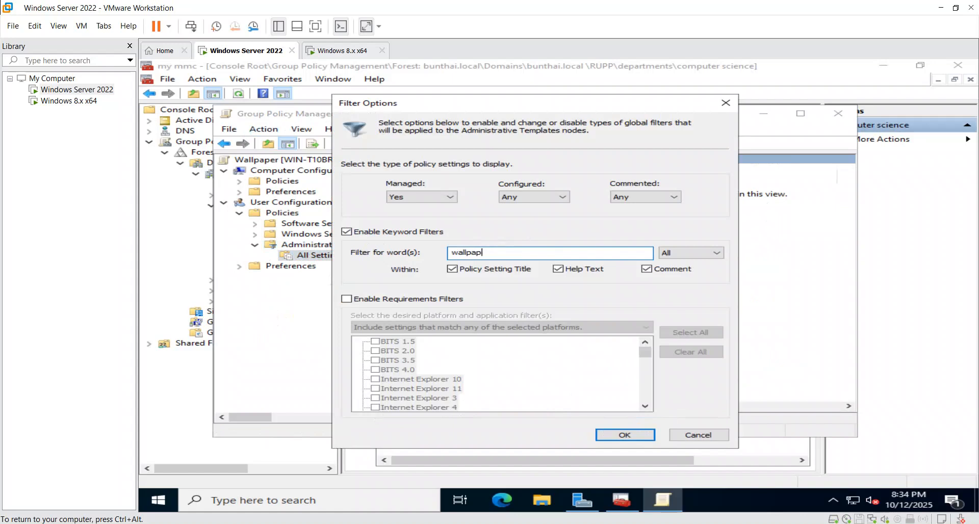
{"action": "left_click", "coordinate": [625, 434]}
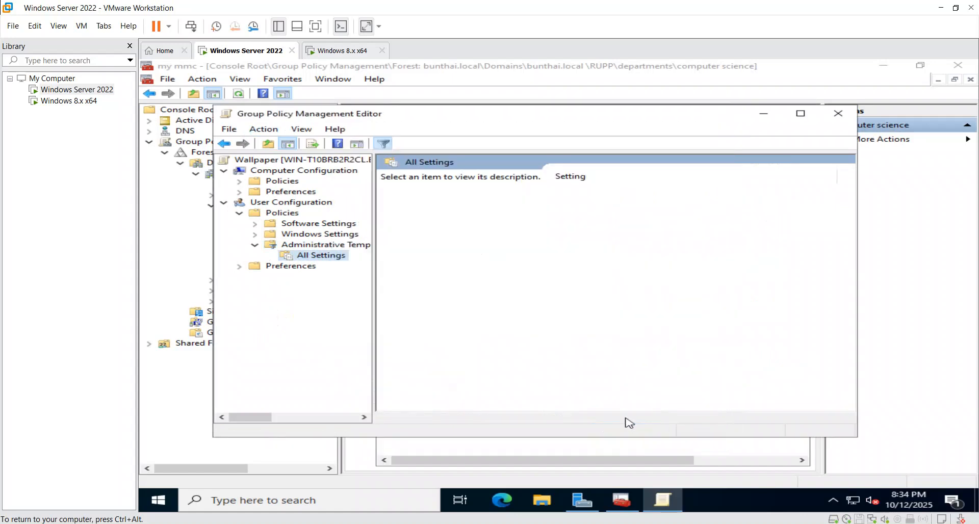
{"action": "left_click", "coordinate": [563, 229]}
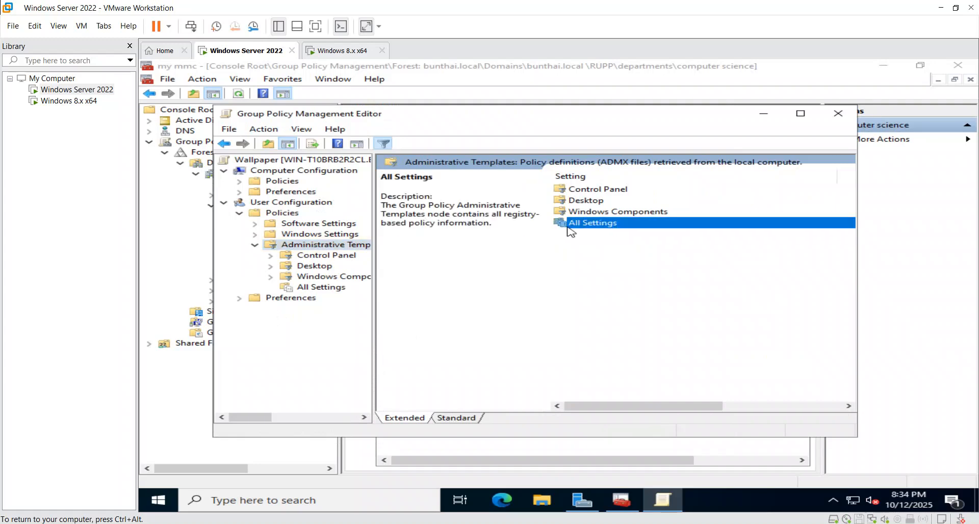
{"action": "left_click", "coordinate": [314, 287]}
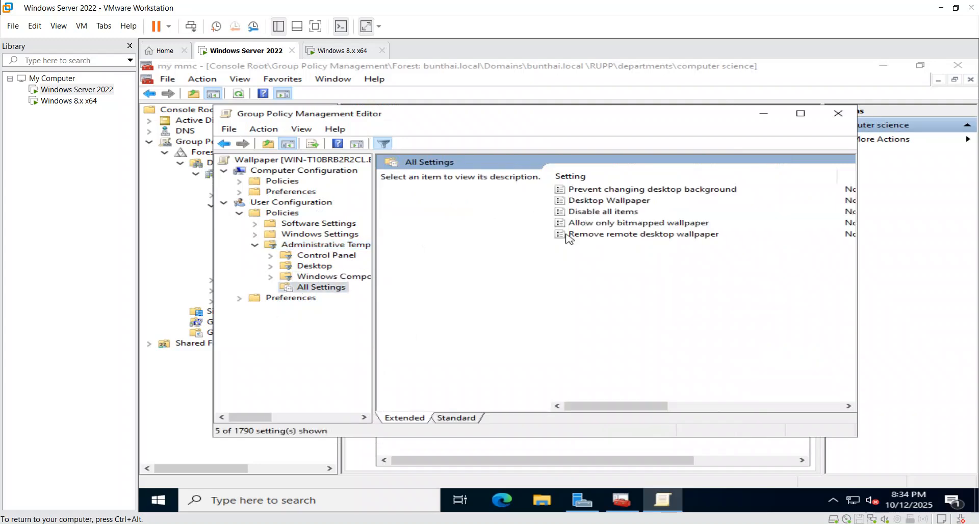
Open the Desktop Wallpaper policy setting for editing and set it to Enabled
{"action": "left_click", "coordinate": [629, 211]}
{"action": "left_click", "coordinate": [625, 202]}
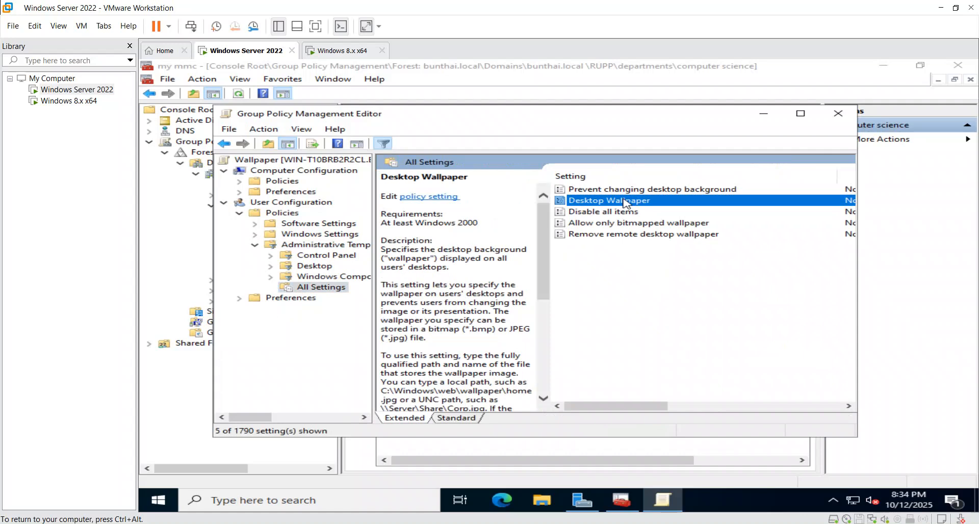
{"action": "right_click", "coordinate": [625, 203]}
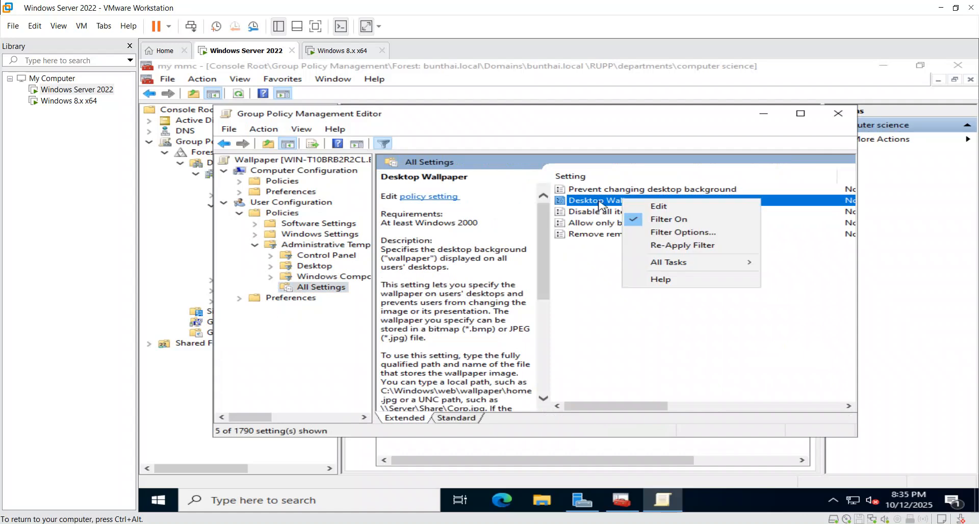
{"action": "right_click", "coordinate": [598, 201]}
{"action": "right_click", "coordinate": [598, 202]}
{"action": "left_click", "coordinate": [633, 209]}
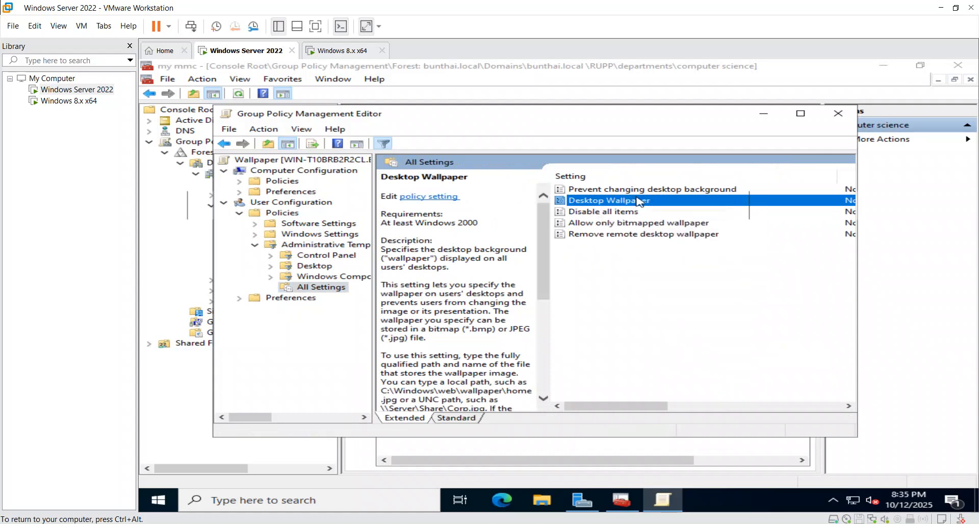
{"action": "left_click", "coordinate": [200, 165]}
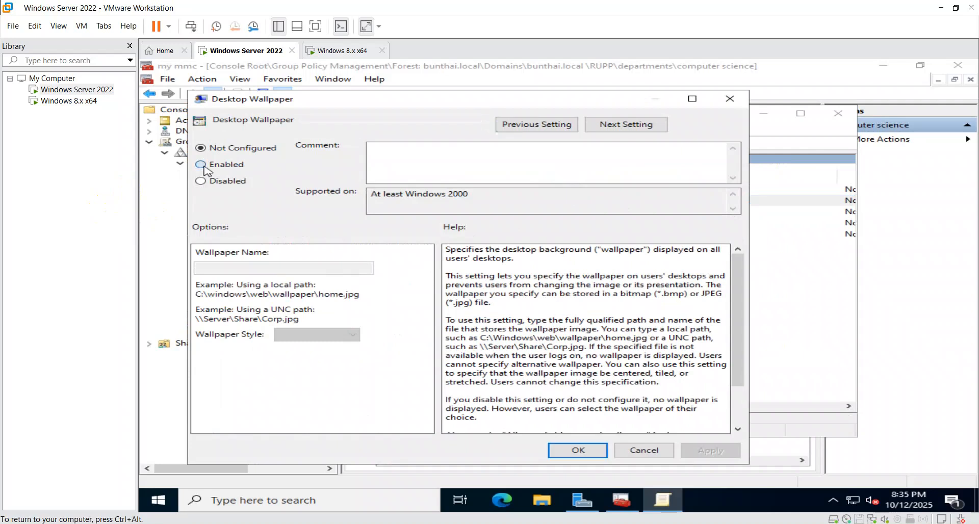
{"action": "left_click", "coordinate": [204, 268]}
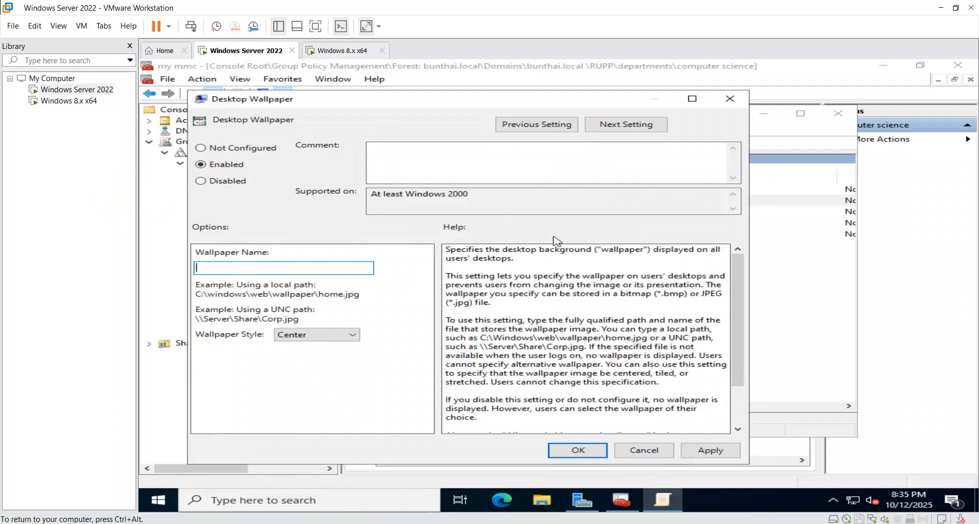
Open Command Prompt and run ipconfig to look up the server's IPv4 address
{"action": "left_click", "coordinate": [263, 502]}
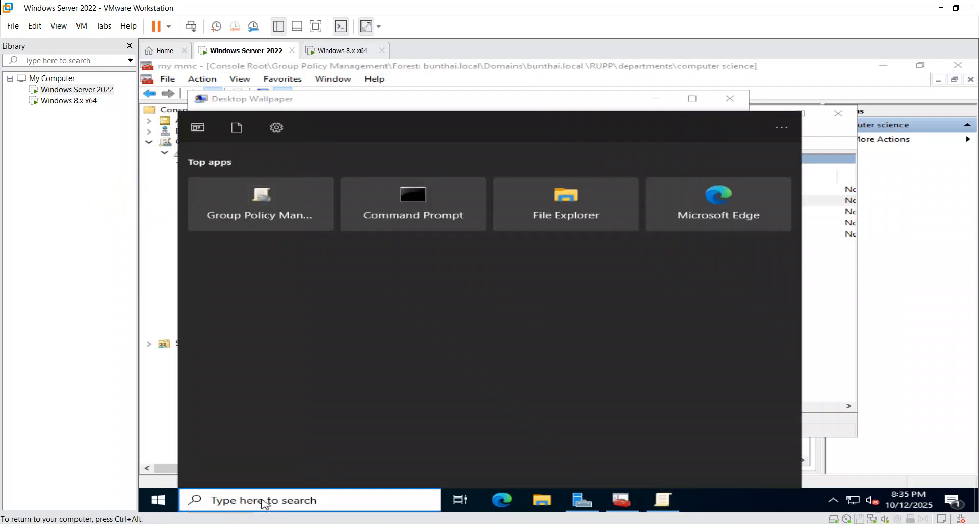
{"action": "left_click", "coordinate": [395, 210]}
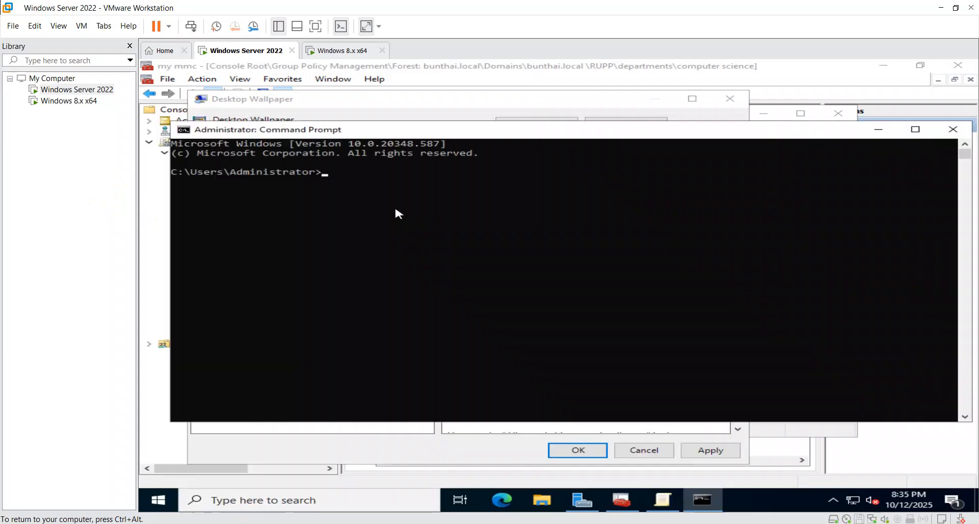
{"action": "type", "text": "ip"}
{"action": "type", "text": "conifg"}
{"action": "key", "text": "Return"}
{"action": "type", "text": "ipconfig"}
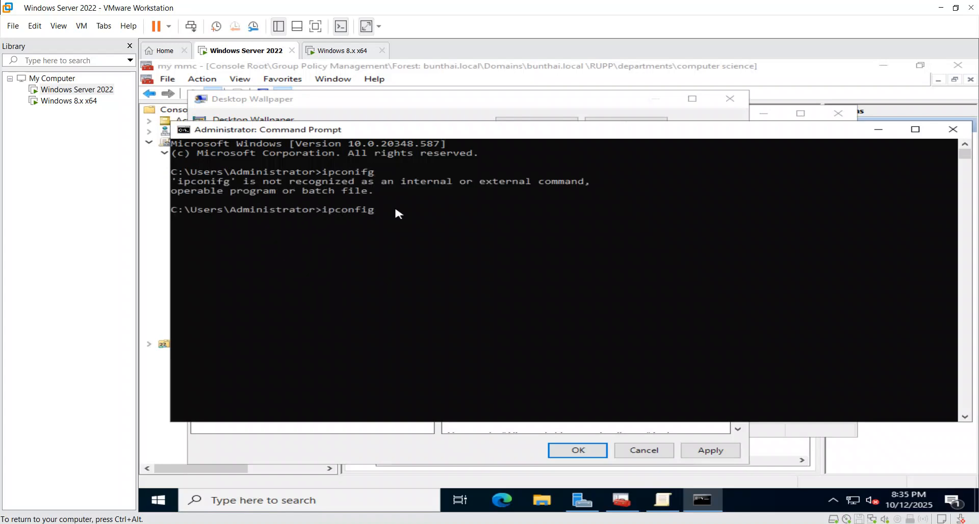
{"action": "key", "text": "Return"}
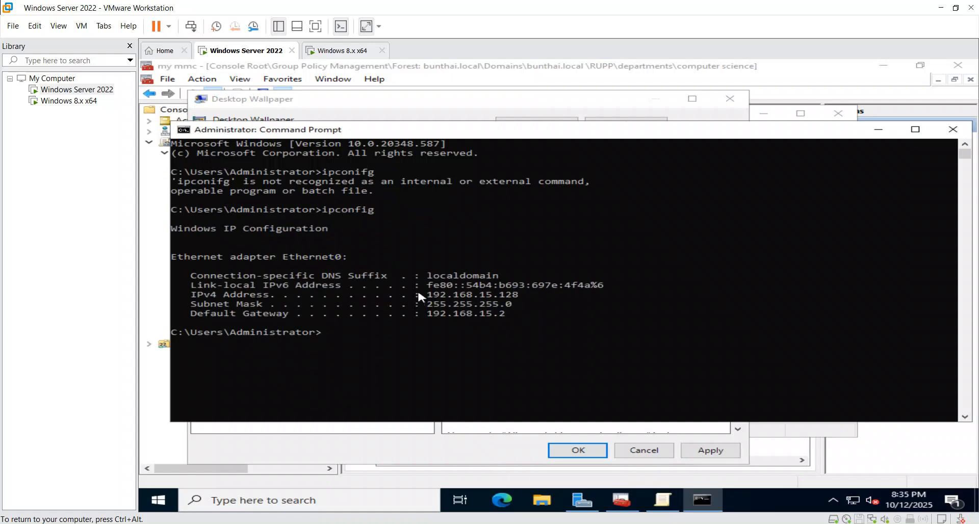
Copy the server's IPv4 address from the ipconfig output and close Command Prompt
{"action": "left_click", "coordinate": [430, 295]}
{"action": "left_click_drag", "start_coordinate": [430, 301], "coordinate": [517, 297]}
{"action": "right_click", "coordinate": [512, 294]}
{"action": "right_click", "coordinate": [432, 299]}
{"action": "key", "text": "Return"}
{"action": "right_click", "coordinate": [519, 298]}
{"action": "key", "text": "Return"}
{"action": "left_click", "coordinate": [952, 129]}
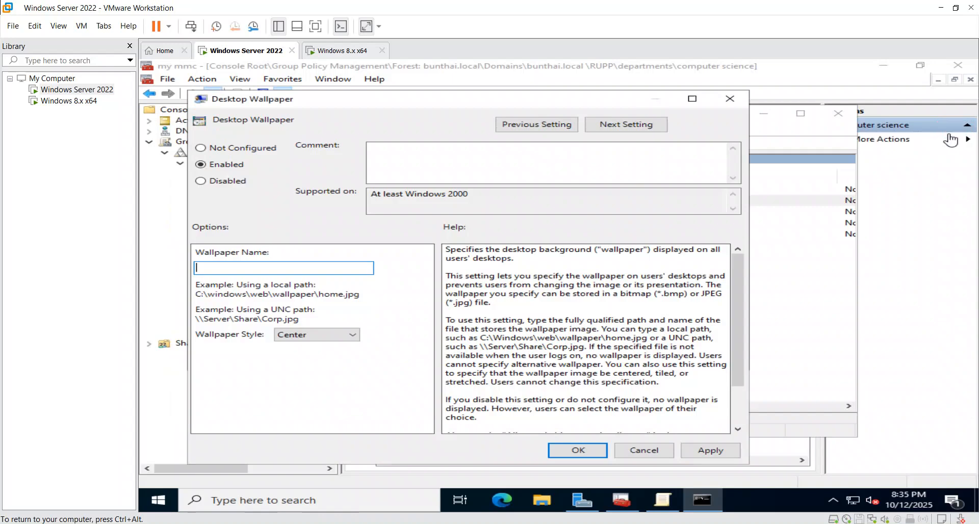
Set the wallpaper name to \\192.168.15.128\wallpaper\dog.jpg and the wallpaper style to Center
{"action": "type", "text": "\\\\"}
{"action": "type", "text": "192.168.15.128"}
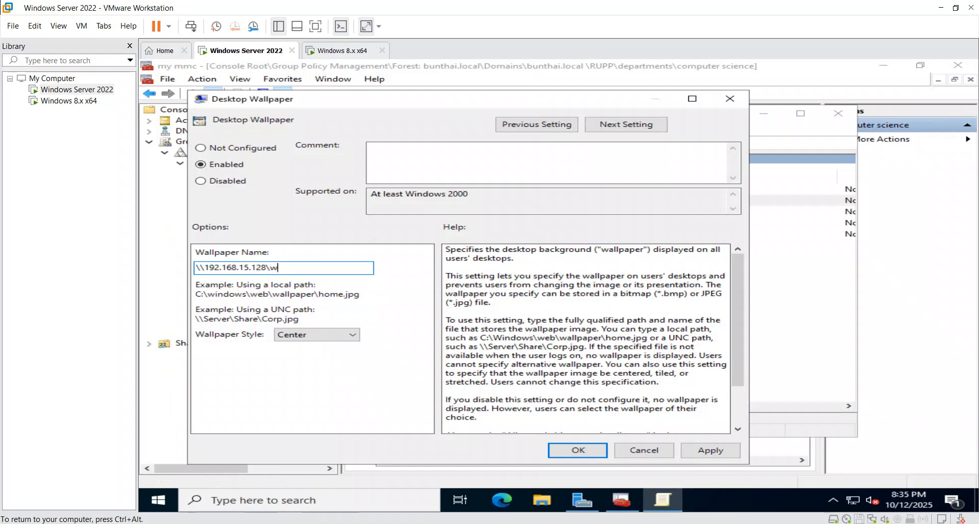
{"action": "type", "text": "\\wallpaper\\dog.jpg"}
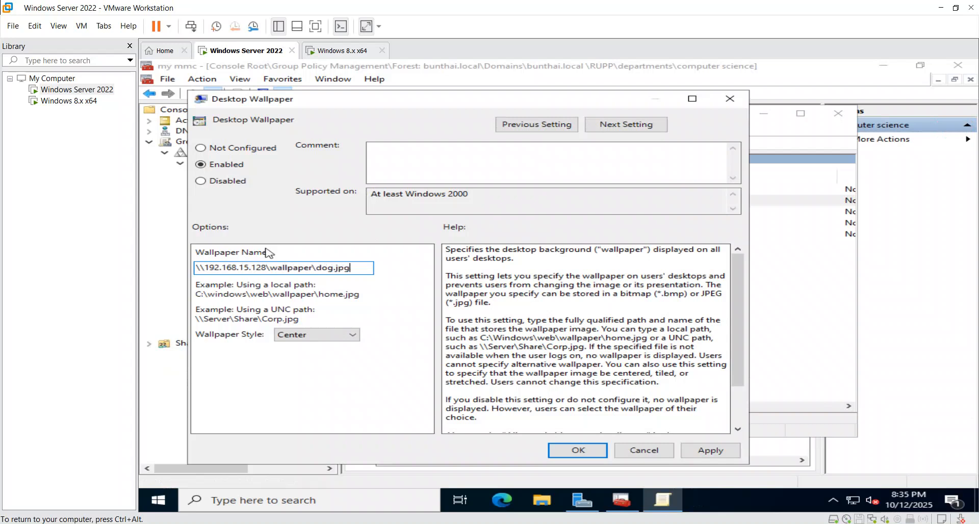
{"action": "left_click", "coordinate": [303, 335]}
{"action": "left_click", "coordinate": [307, 351]}
Check the wallpaper's network path by copying it into File Explorer and opening the picture, and close the picture and File Explorer
{"action": "left_click_drag", "start_coordinate": [359, 272], "coordinate": [199, 268]}
{"action": "key", "text": "ctrl+c"}
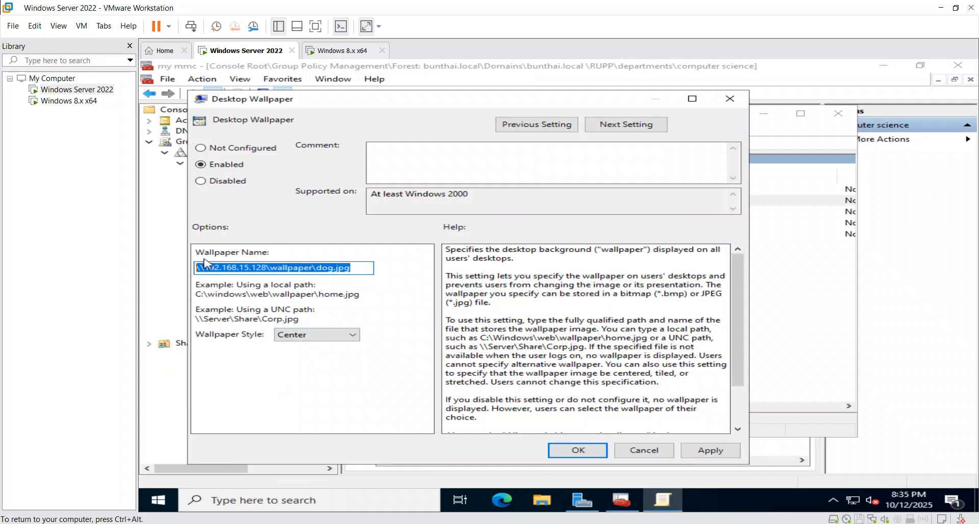
{"action": "left_click", "coordinate": [541, 500]}
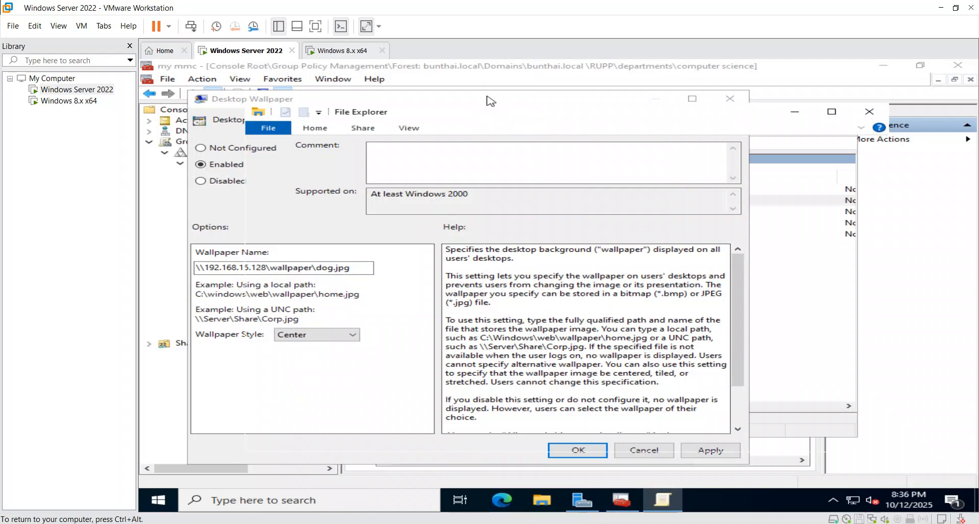
{"action": "left_click", "coordinate": [780, 148]}
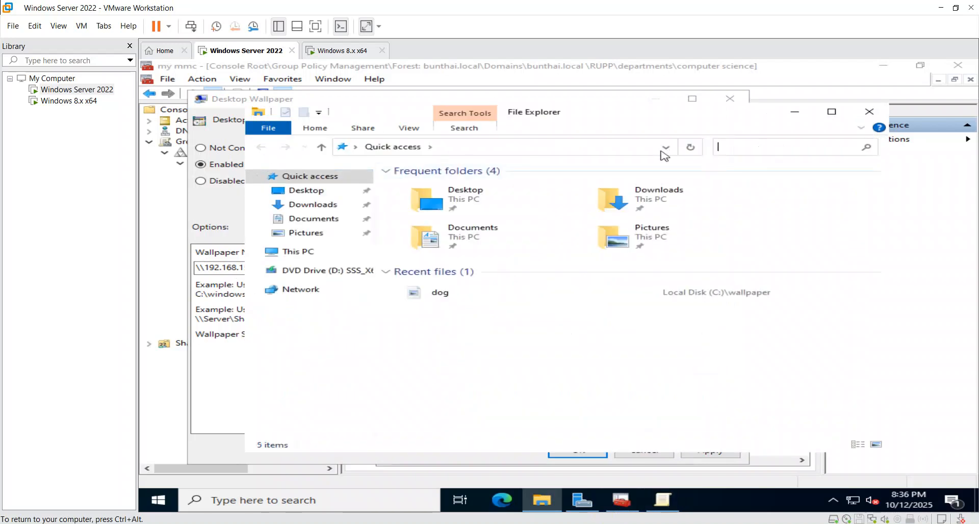
{"action": "left_click", "coordinate": [603, 152]}
{"action": "key", "text": "ctrl+v"}
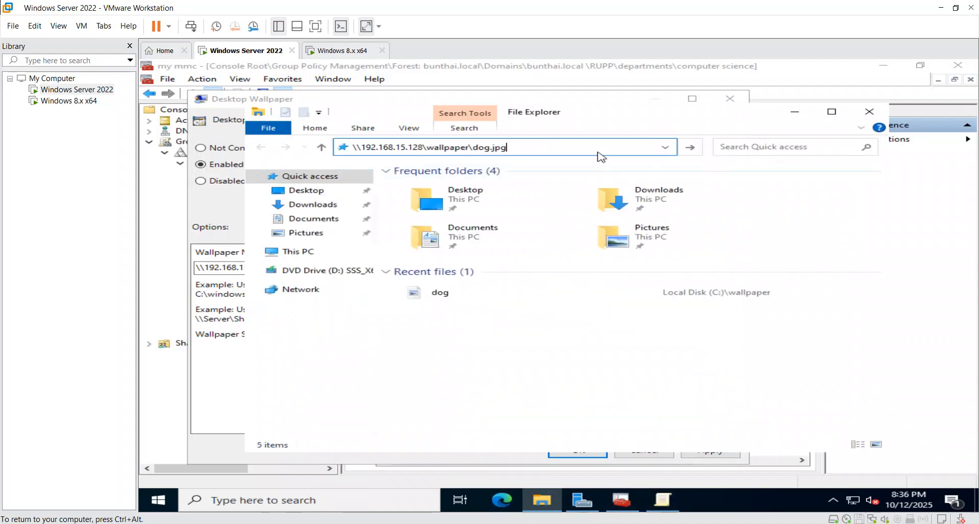
{"action": "key", "text": "Return"}
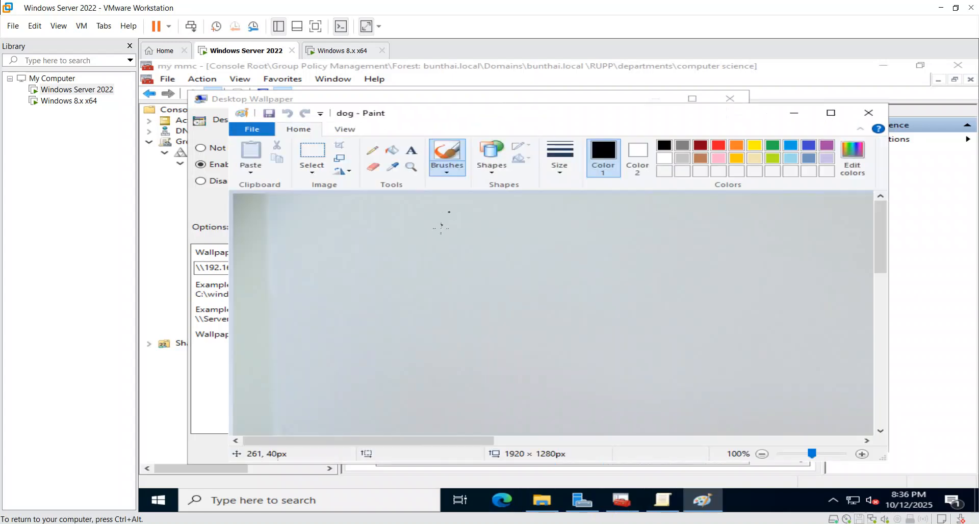
{"action": "scroll", "coordinate": [478, 310], "scroll_direction": "down", "scroll_amount": 3}
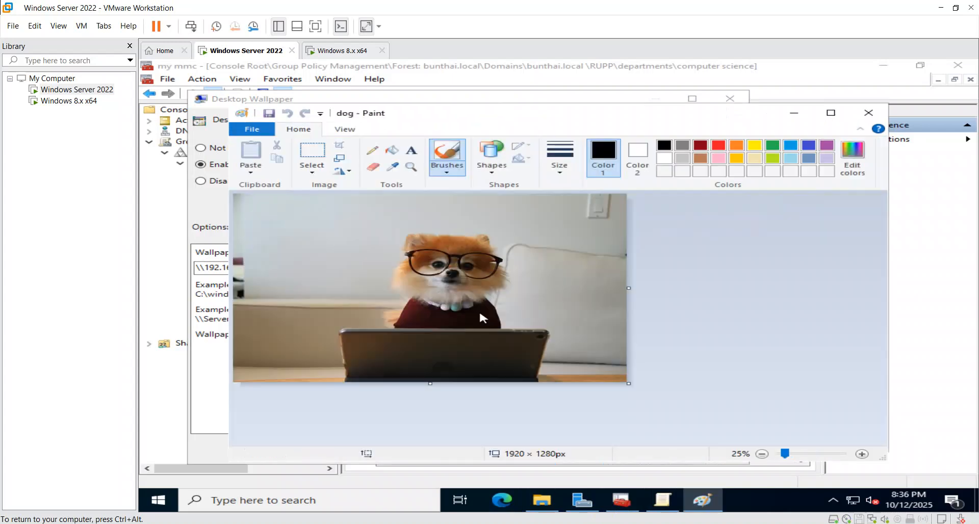
{"action": "left_click", "coordinate": [868, 112]}
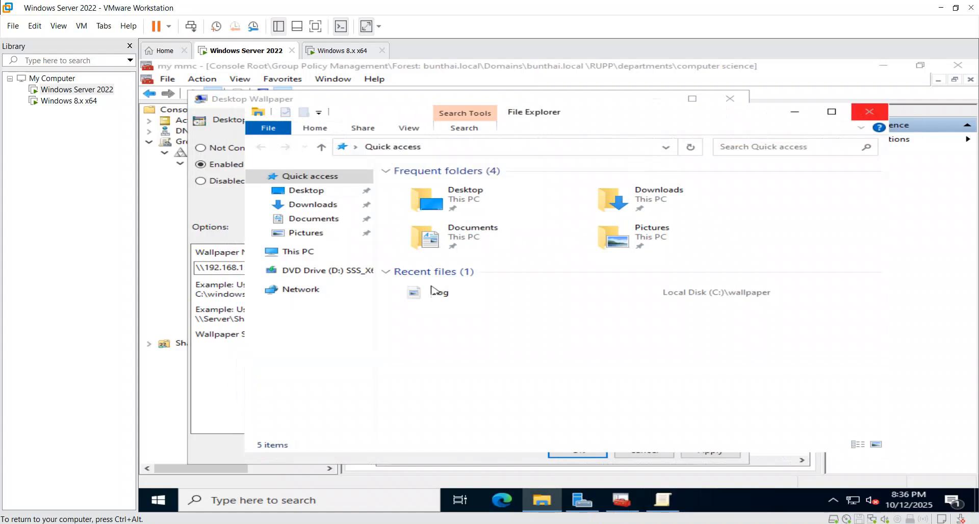
{"action": "left_click", "coordinate": [869, 112]}
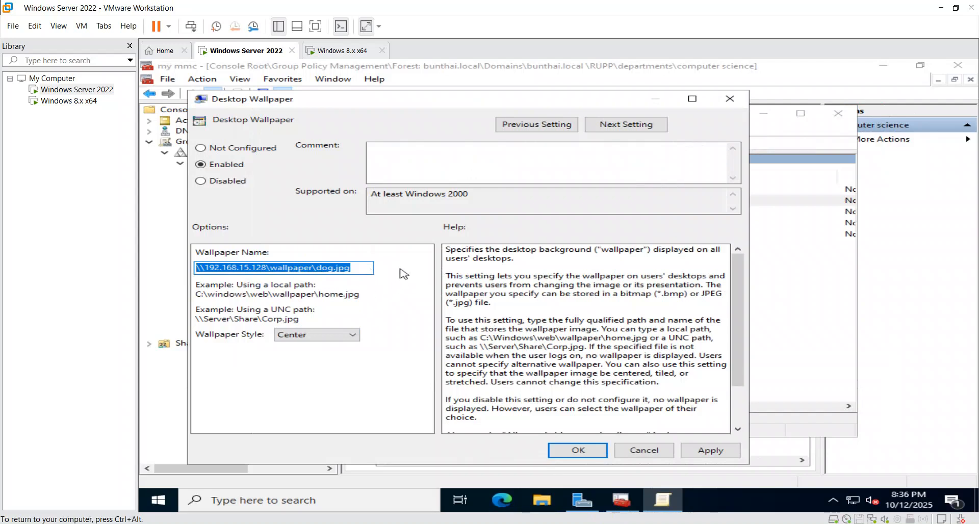
Apply the Desktop Wallpaper setting and exit the Group Policy Management Editor
{"action": "left_click", "coordinate": [706, 452]}
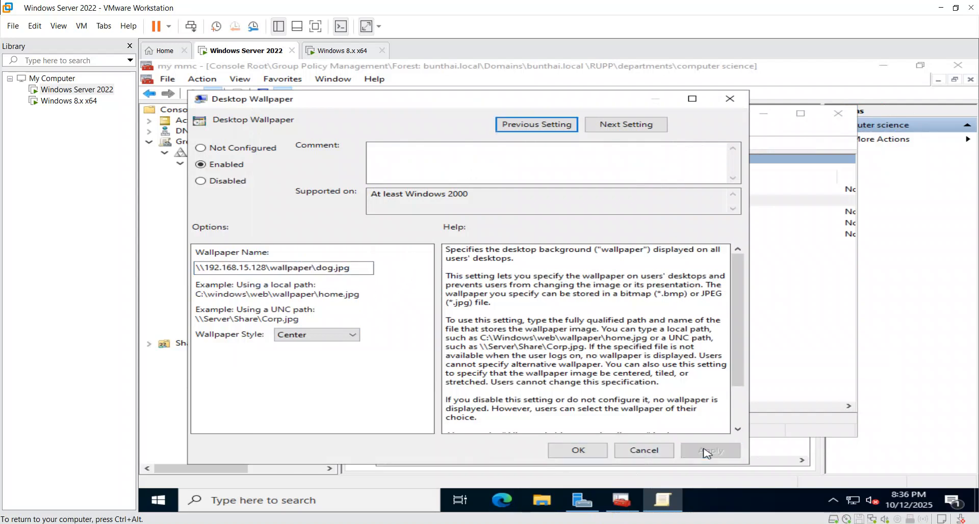
{"action": "left_click", "coordinate": [577, 451]}
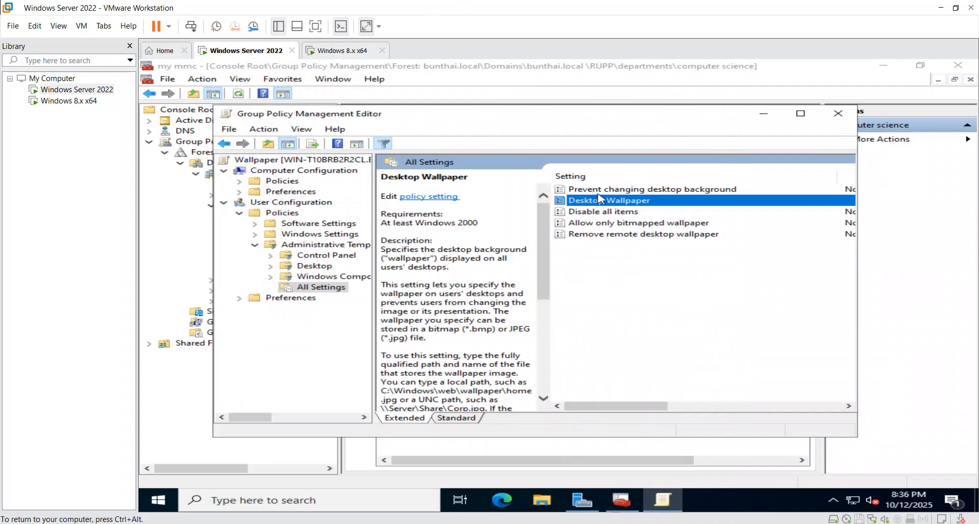
{"action": "left_click", "coordinate": [228, 129]}
{"action": "left_click", "coordinate": [232, 160]}
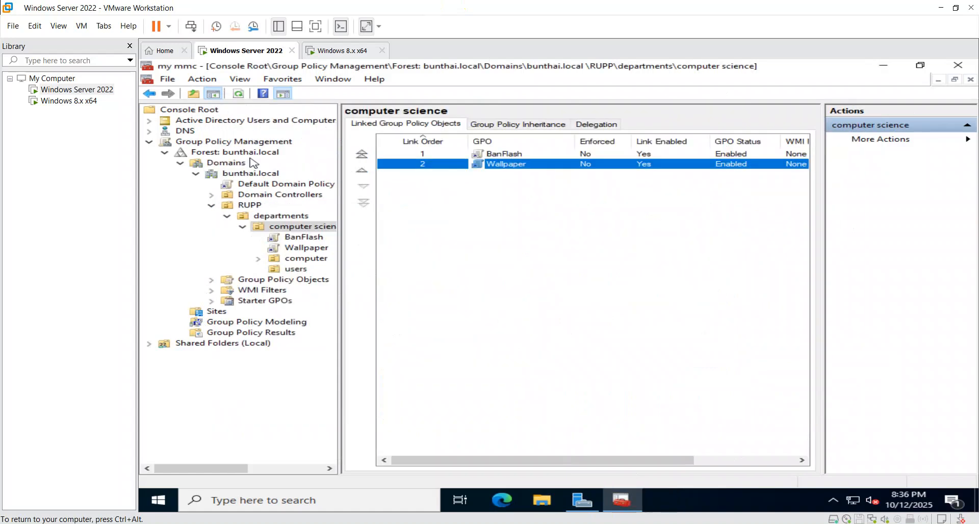
Review the scope of the Wallpaper and BanFlash policy links under the computer science unit
{"action": "left_click", "coordinate": [305, 249]}
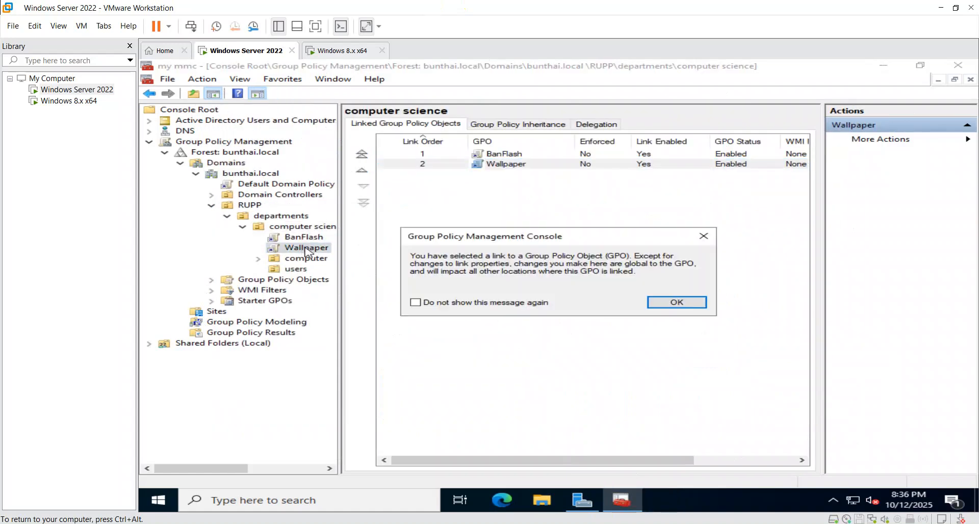
{"action": "left_click", "coordinate": [678, 303]}
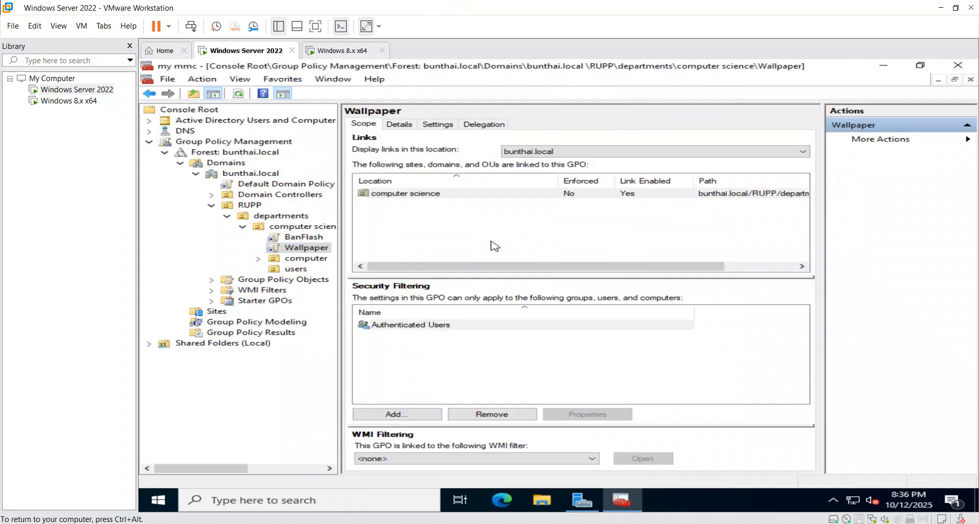
{"action": "left_click", "coordinate": [304, 238]}
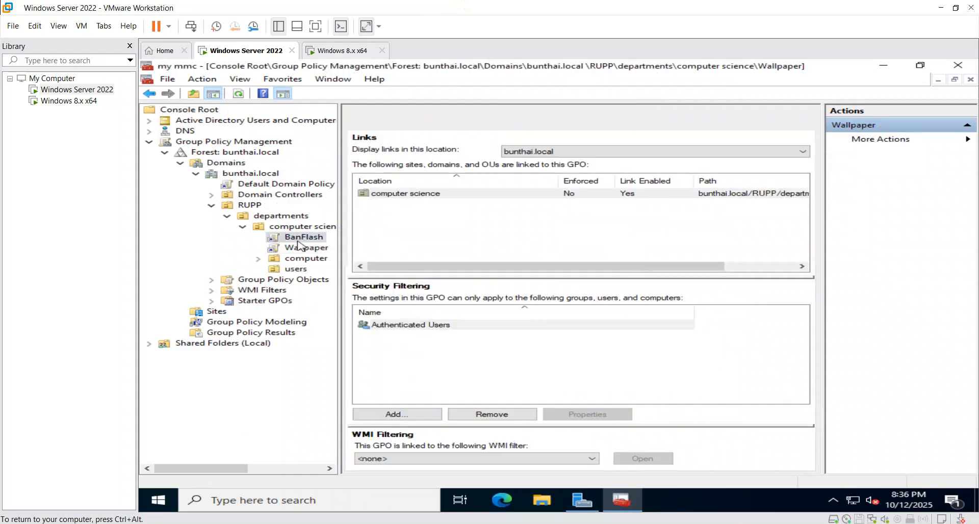
{"action": "left_click", "coordinate": [678, 303]}
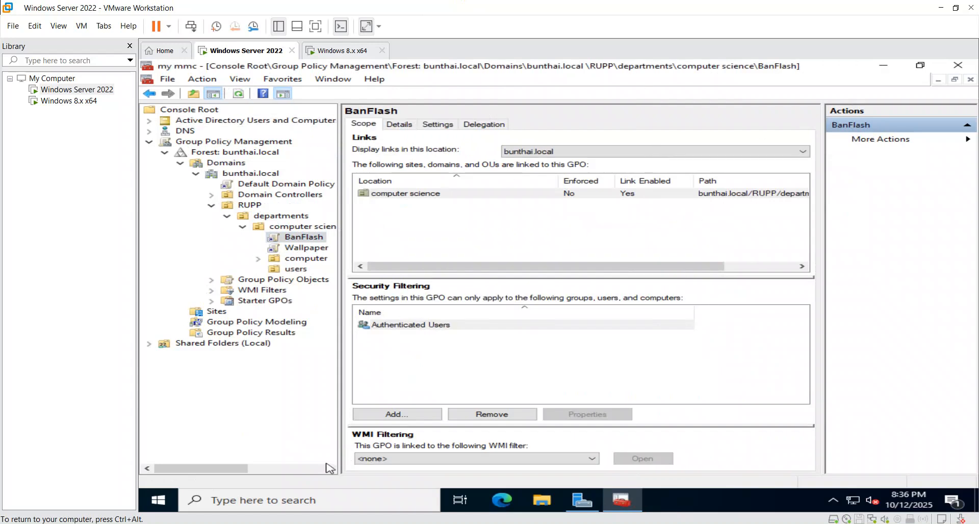
Open Command Prompt on the server and force a Group Policy update with gpupdate /force
{"action": "left_click", "coordinate": [315, 502]}
{"action": "type", "text": "cmd"}
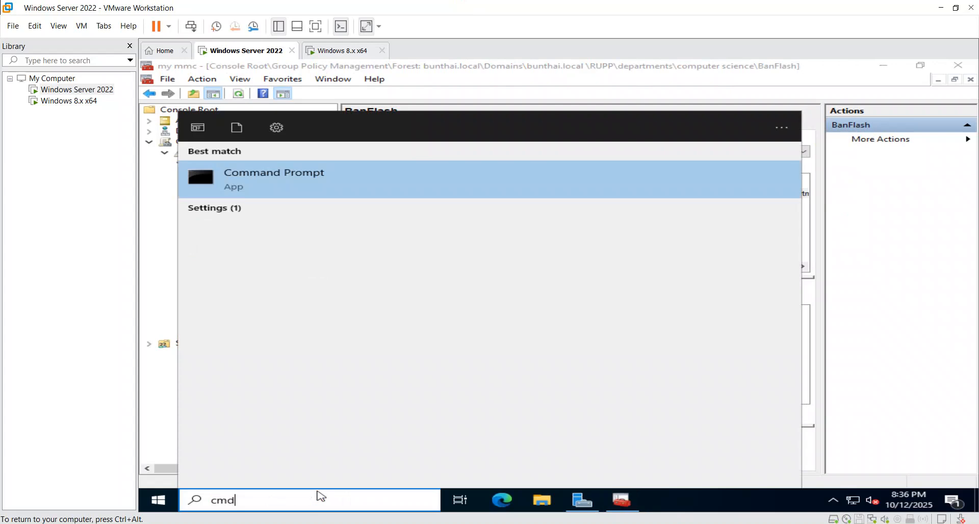
{"action": "key", "text": "Return"}
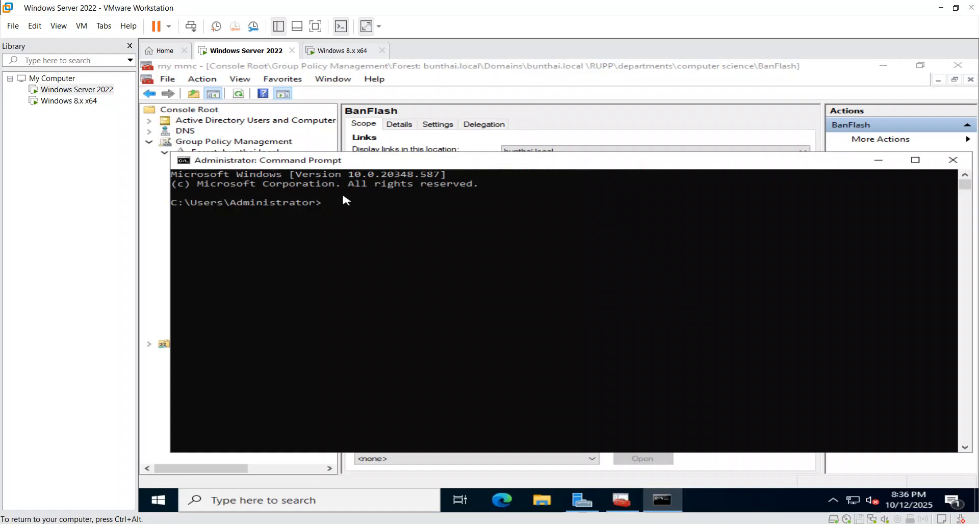
{"action": "type", "text": "gpupdate /force"}
{"action": "key", "text": "Return"}
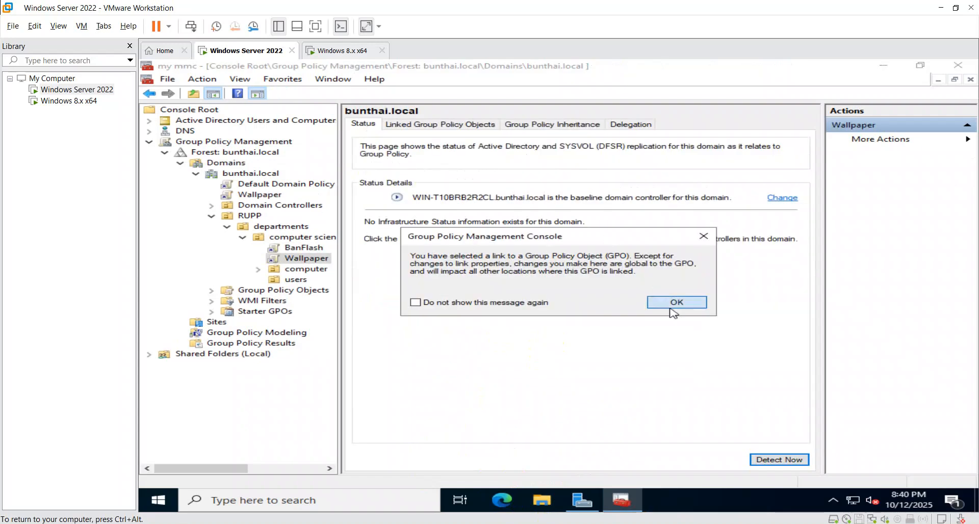
Acknowledge the Wallpaper policy link notice, switch to the Windows 8.x x64 virtual machine and restart it
{"action": "left_click", "coordinate": [671, 306]}
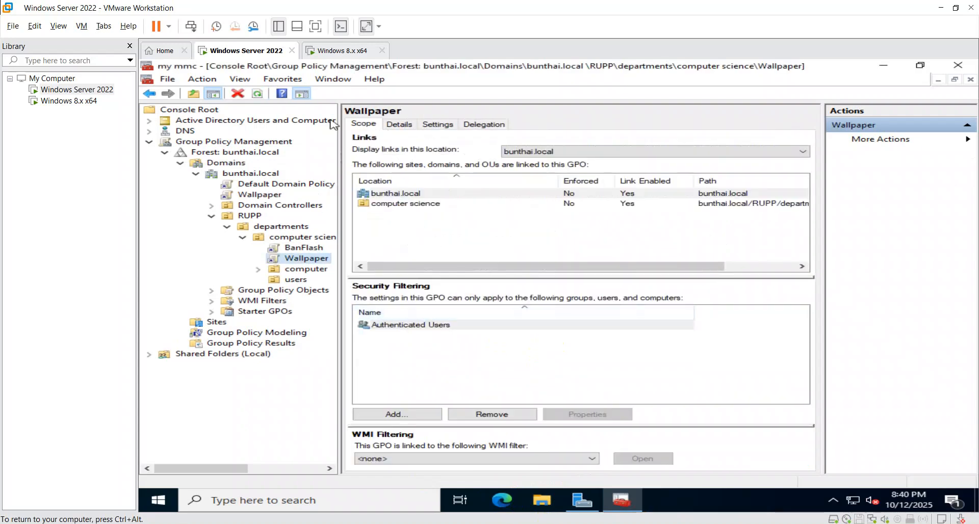
{"action": "left_click", "coordinate": [320, 48]}
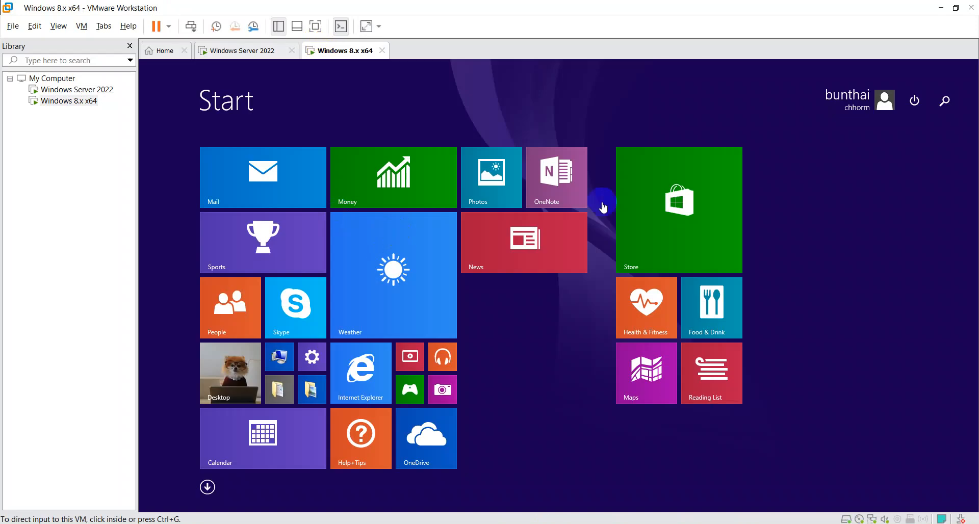
{"action": "left_click", "coordinate": [916, 102]}
{"action": "left_click", "coordinate": [908, 169]}
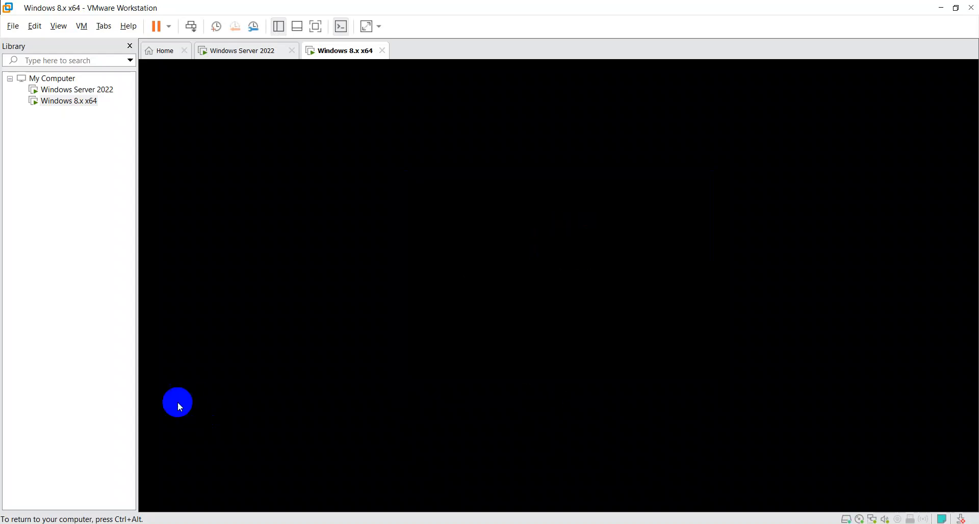
Sign in to the Windows 8.x x64 machine with the domain user's password
{"action": "key", "text": "Return"}
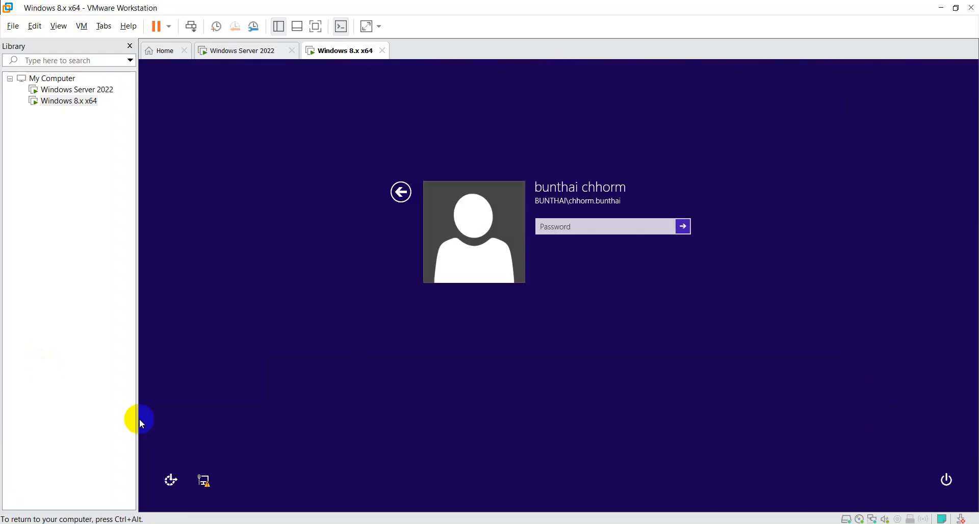
{"action": "type", "text": "••••••"}
{"action": "key", "text": "Return"}
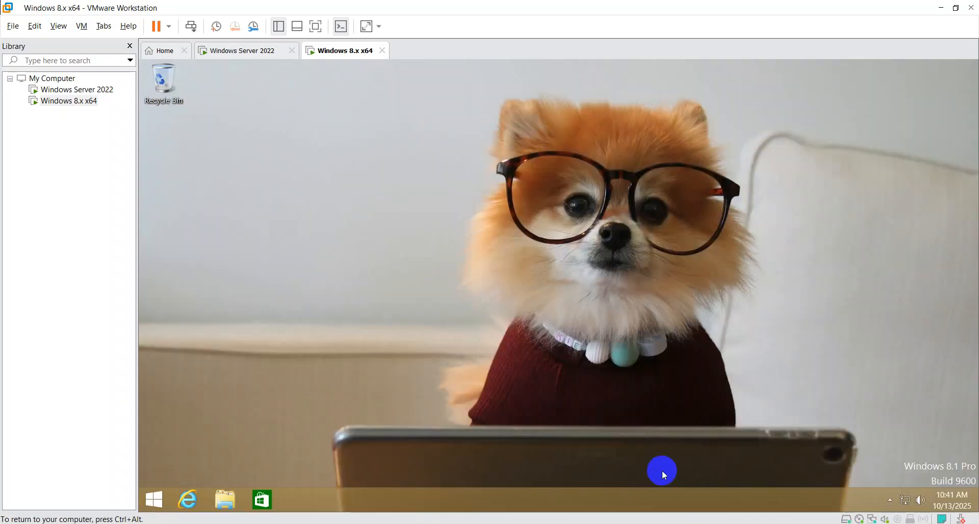
{"action": "right_click", "coordinate": [371, 246]}
{"action": "left_click", "coordinate": [387, 244]}
{"action": "right_click", "coordinate": [353, 207]}
{"action": "left_click", "coordinate": [375, 230]}
{"action": "right_click", "coordinate": [317, 154]}
{"action": "left_click", "coordinate": [350, 184]}
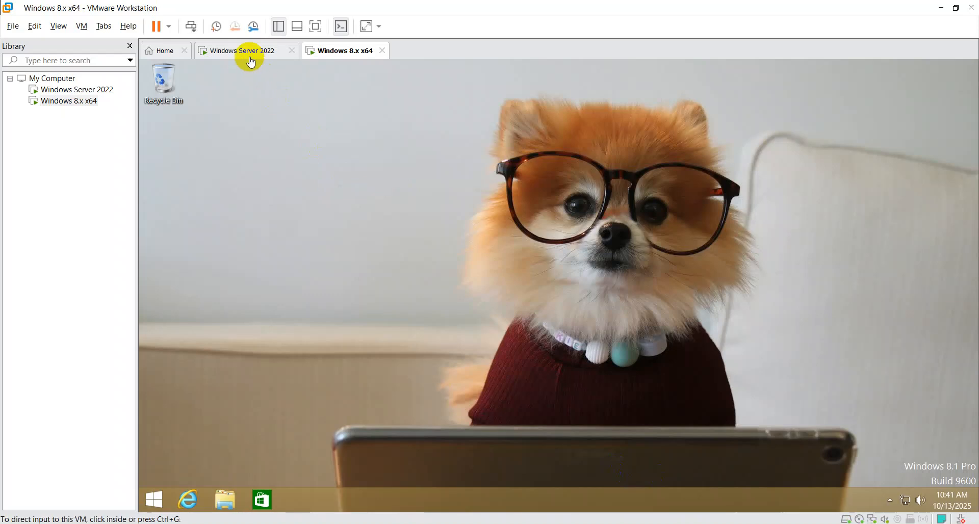
Collapse the Group Policy Management tree in the server's console and return to the Windows 8.x x64 virtual machine
{"action": "left_click", "coordinate": [245, 53]}
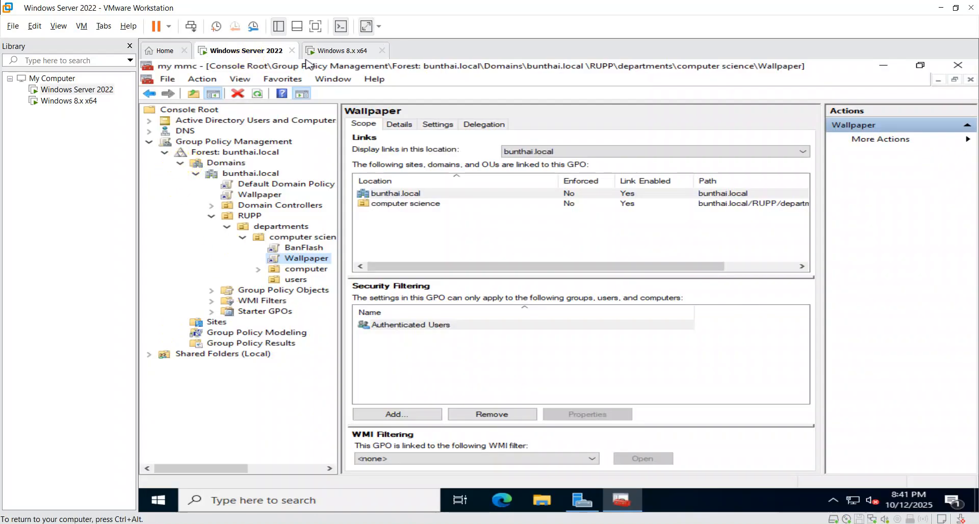
{"action": "left_click", "coordinate": [181, 162]}
{"action": "left_click", "coordinate": [148, 141]}
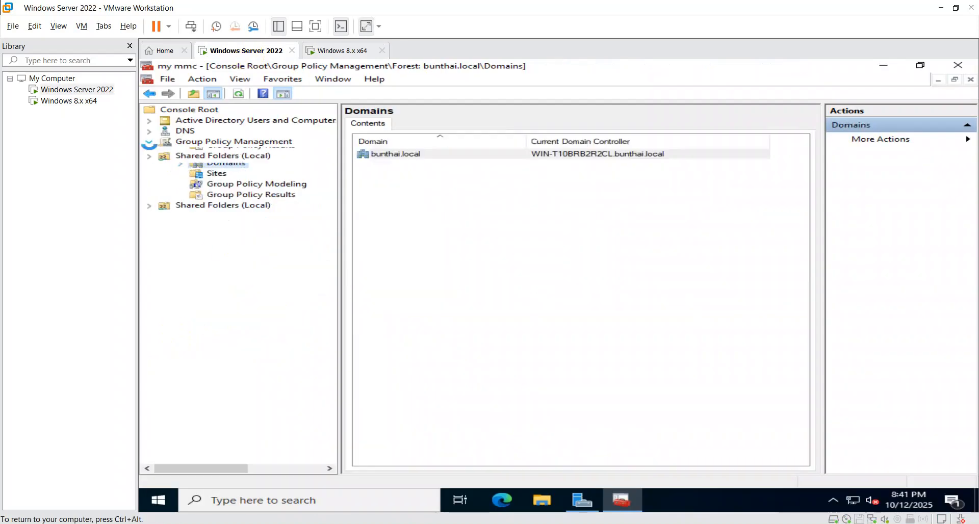
{"action": "left_click", "coordinate": [336, 50]}
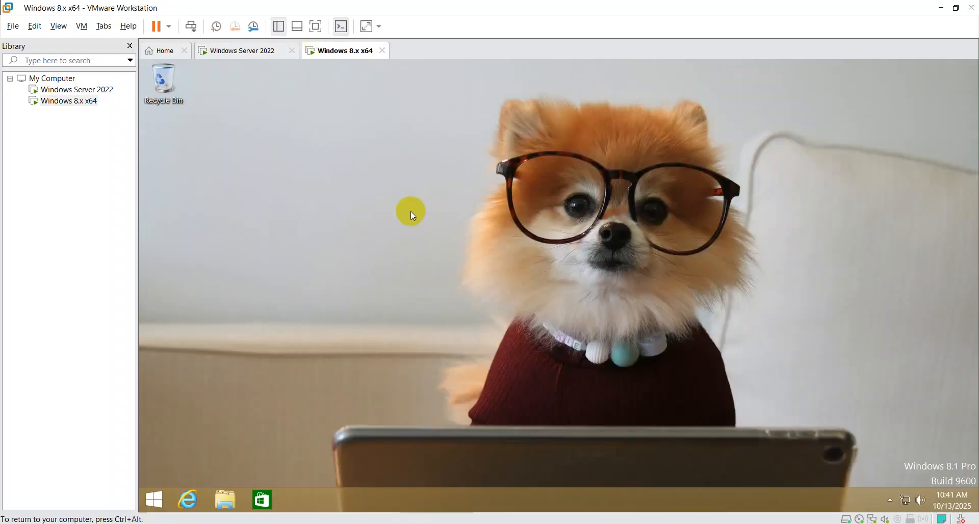
{"action": "right_click", "coordinate": [501, 167]}
{"action": "right_click", "coordinate": [484, 168]}
{"action": "left_click", "coordinate": [516, 200]}
{"action": "right_click", "coordinate": [450, 159]}
{"action": "left_click", "coordinate": [480, 190]}
{"action": "right_click", "coordinate": [440, 166]}
{"action": "left_click", "coordinate": [472, 199]}
{"action": "right_click", "coordinate": [439, 154]}
{"action": "left_click", "coordinate": [465, 186]}
{"action": "right_click", "coordinate": [437, 154]}
{"action": "left_click", "coordinate": [456, 186]}
{"action": "right_click", "coordinate": [439, 155]}
{"action": "left_click", "coordinate": [462, 186]}
{"action": "right_click", "coordinate": [450, 141]}
{"action": "left_click", "coordinate": [458, 172]}
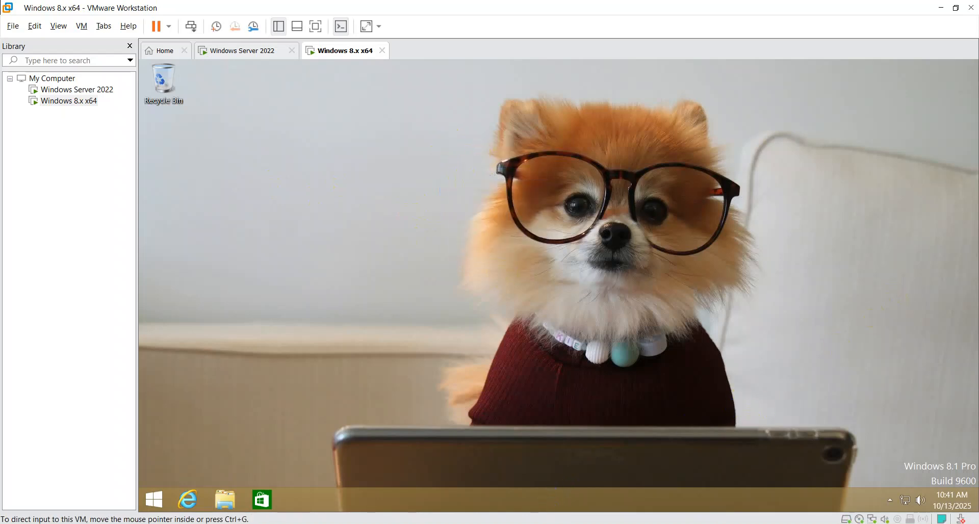